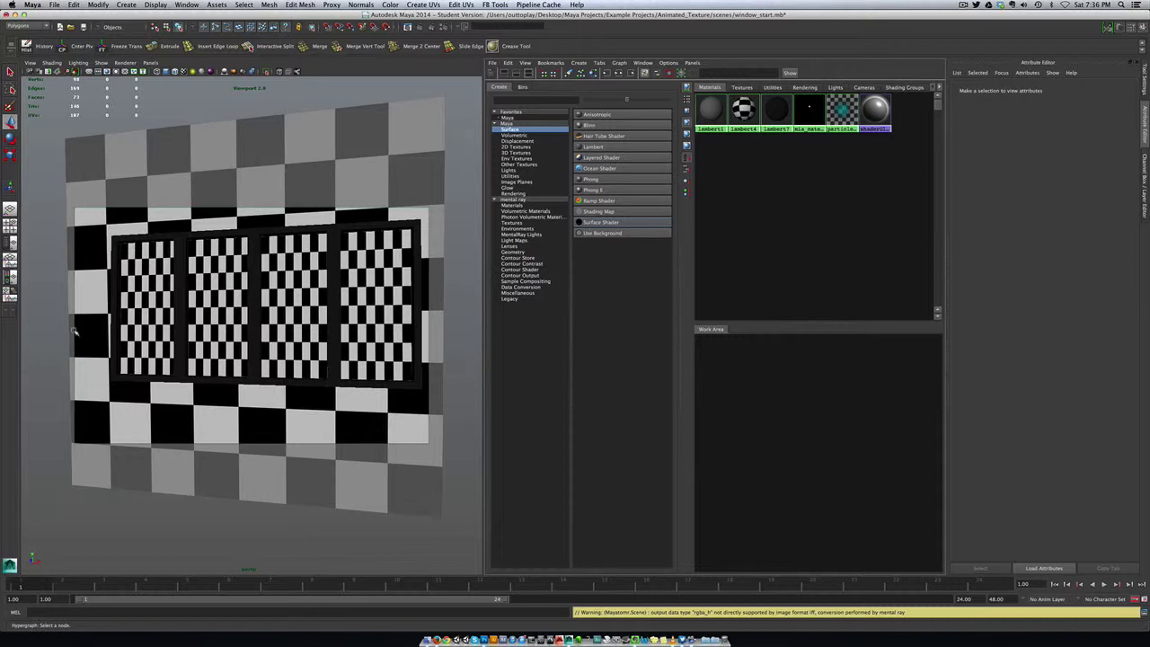
- Select the window mesh in the perspective view, then select a different window pane
click(227, 306)
click(227, 306)
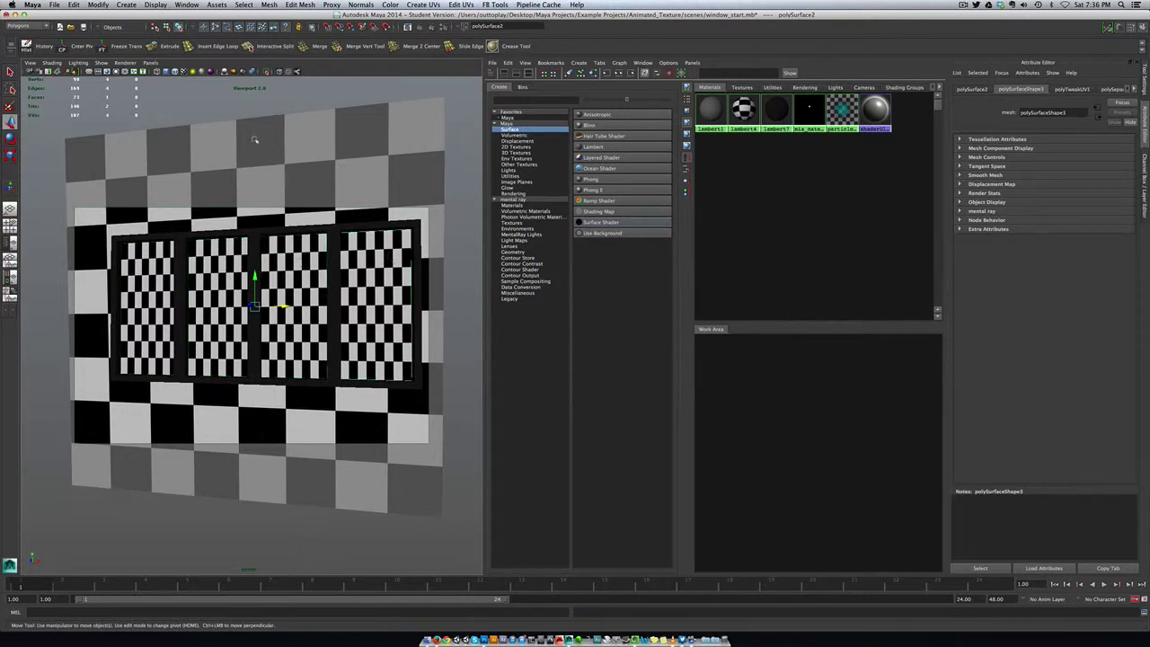
- Maximize the perspective view, hide textures, and orbit around the wall
key(space)
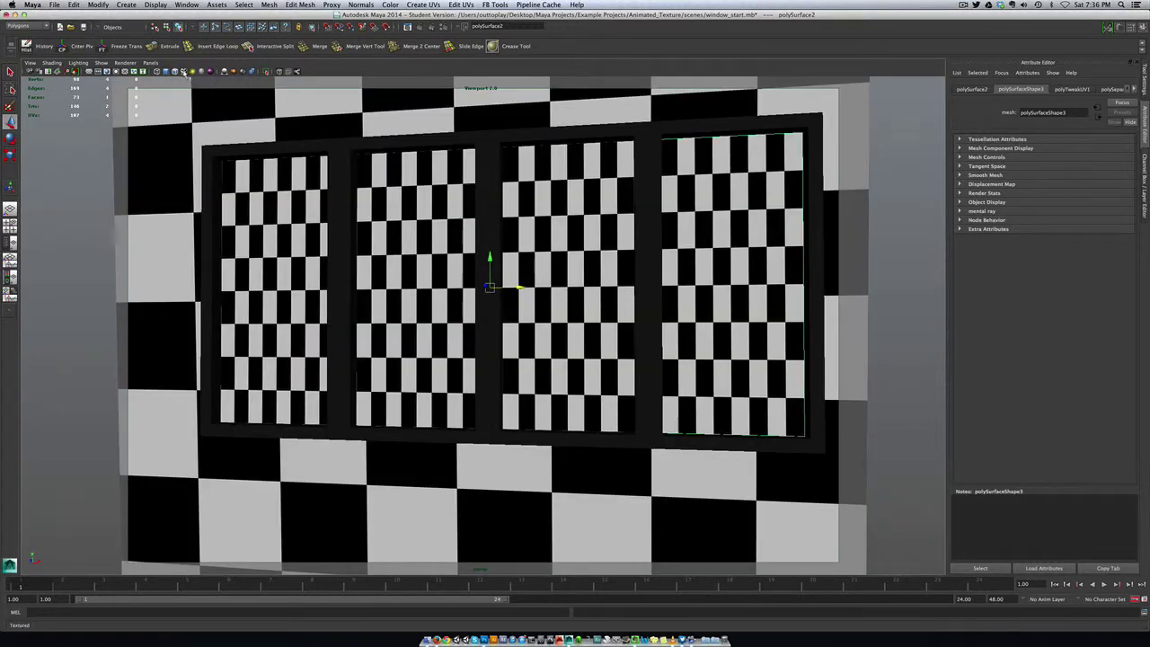
click(183, 72)
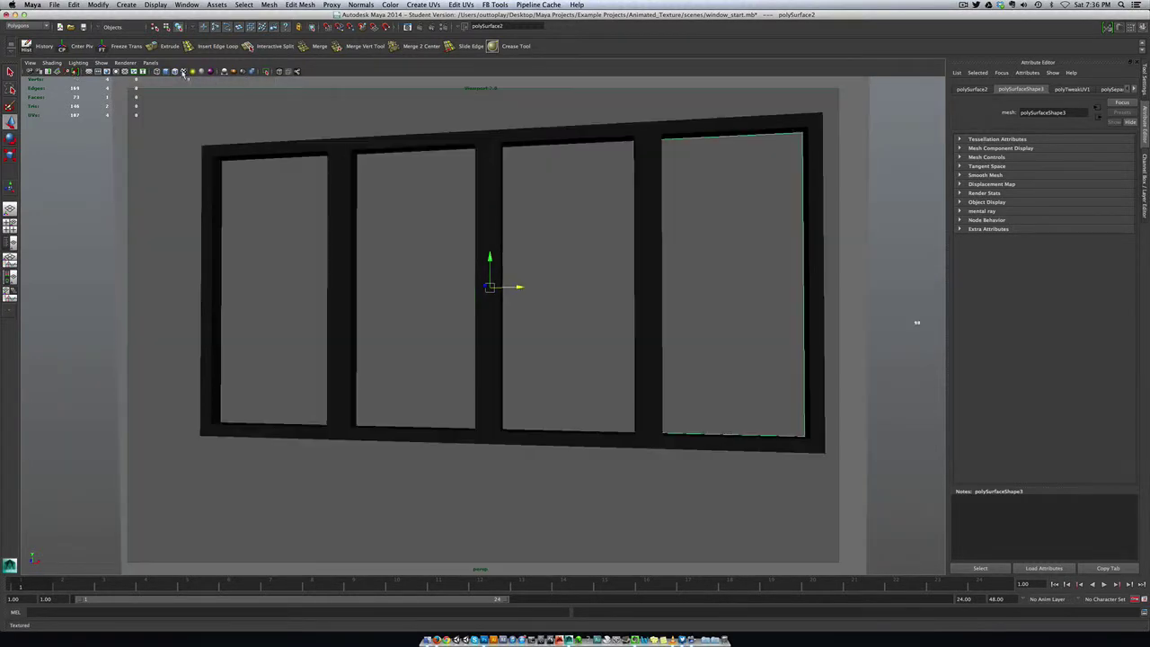
scroll(286, 263, down, 4)
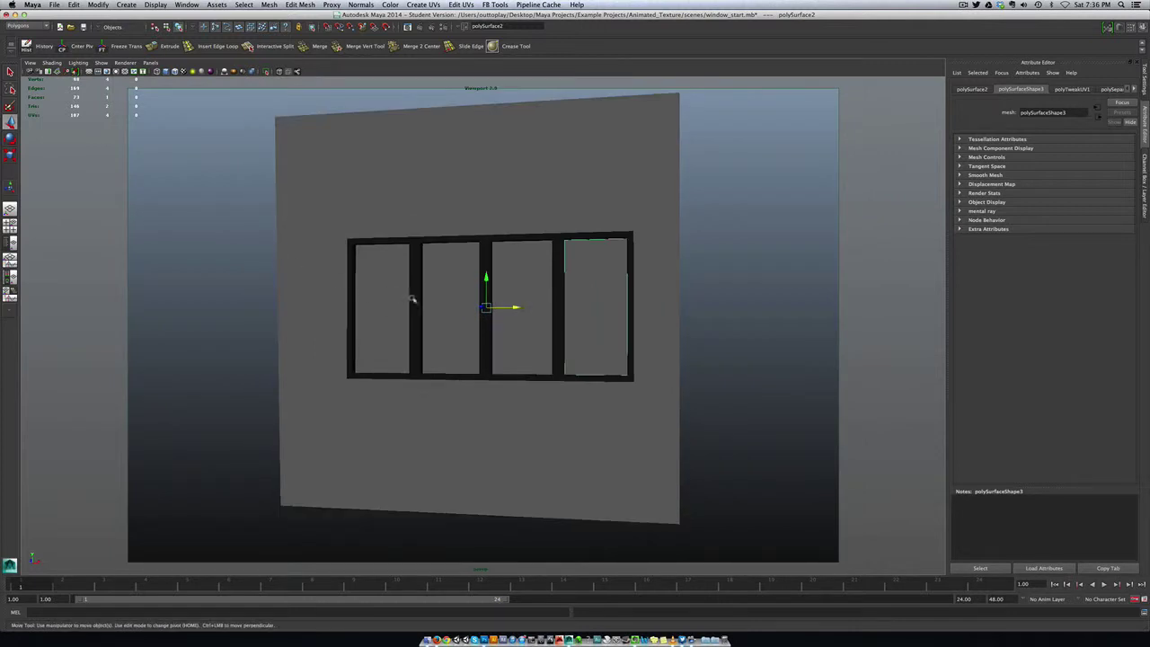
mouse_move(343, 260)
alt+mouse_down()
mouse_move(462, 271)
mouse_move(351, 243)
mouse_move(318, 278)
mouse_move(398, 265)
mouse_move(320, 266)
mouse_move(324, 275)
mouse_move(380, 259)
mouse_move(301, 264)
mouse_move(334, 262)
mouse_move(333, 300)
mouse_move(334, 257)
alt+mouse_up()
- Select each window pane in turn, then orbit around the window
click(528, 273)
click(459, 274)
click(536, 265)
click(592, 265)
click(532, 263)
click(436, 263)
click(408, 266)
alt+drag(408, 266, 543, 284)
- Select the wall and window frame, frame the window, and check the outer and third panes
click(471, 212)
click(514, 236)
key(f)
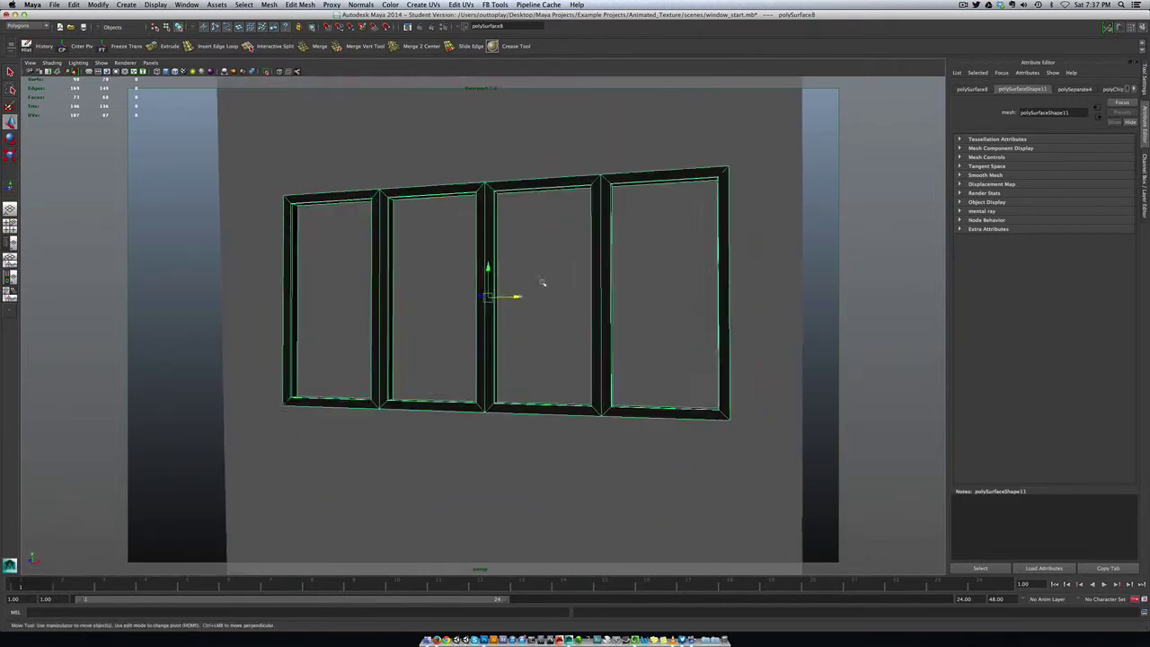
click(667, 193)
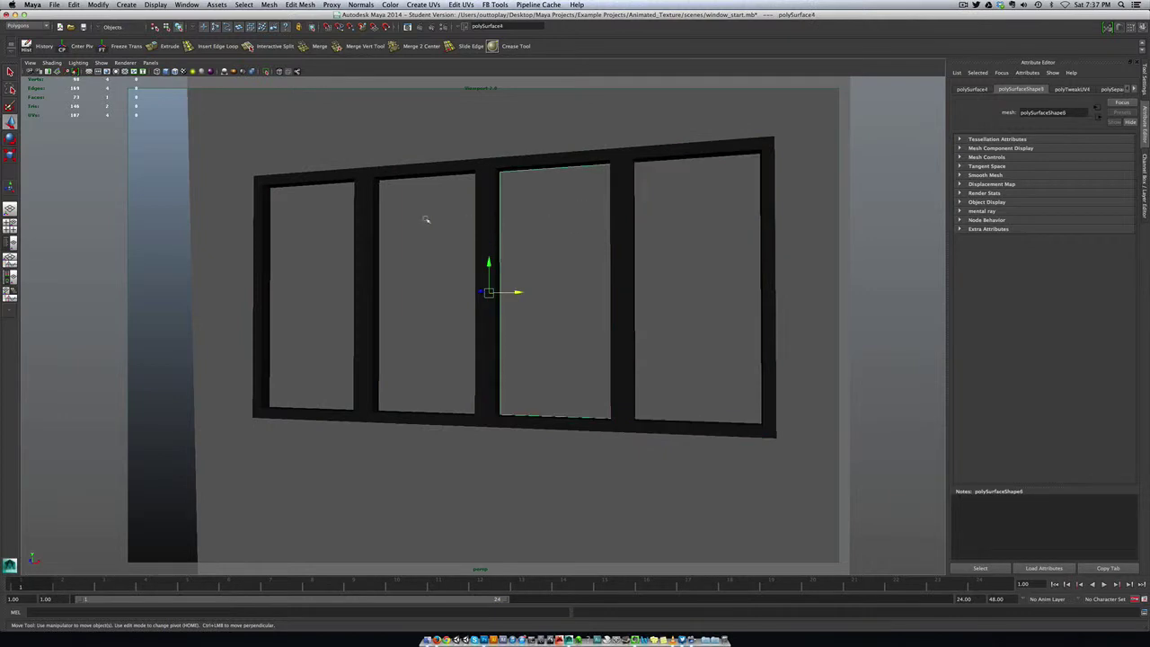
click(300, 231)
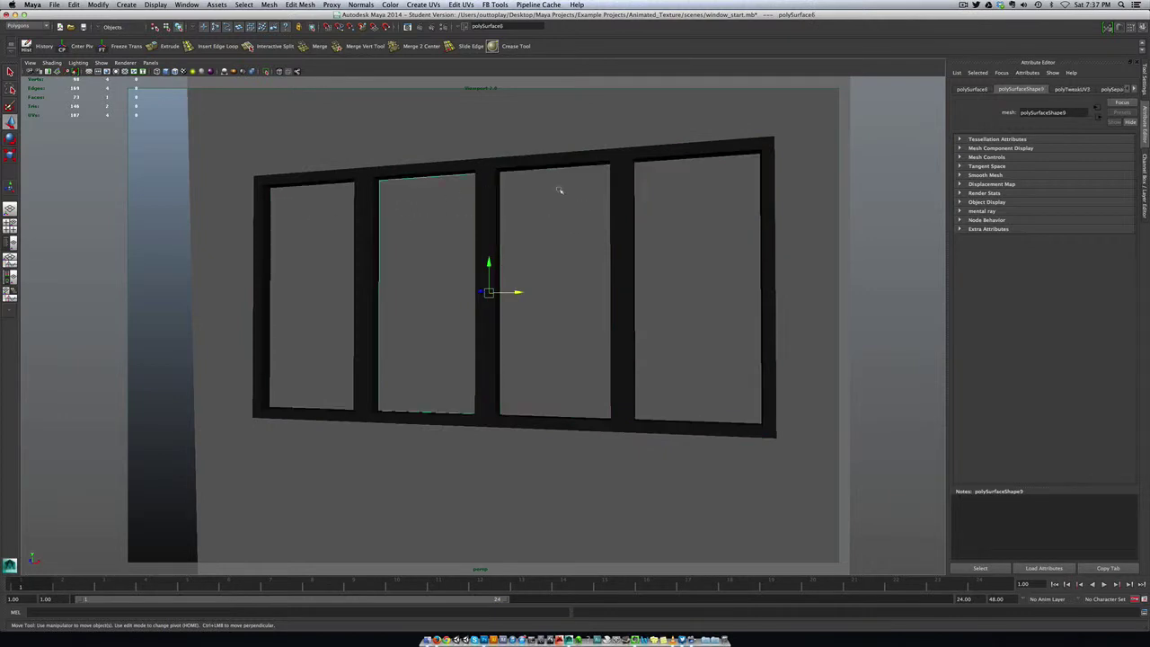
click(665, 202)
click(571, 226)
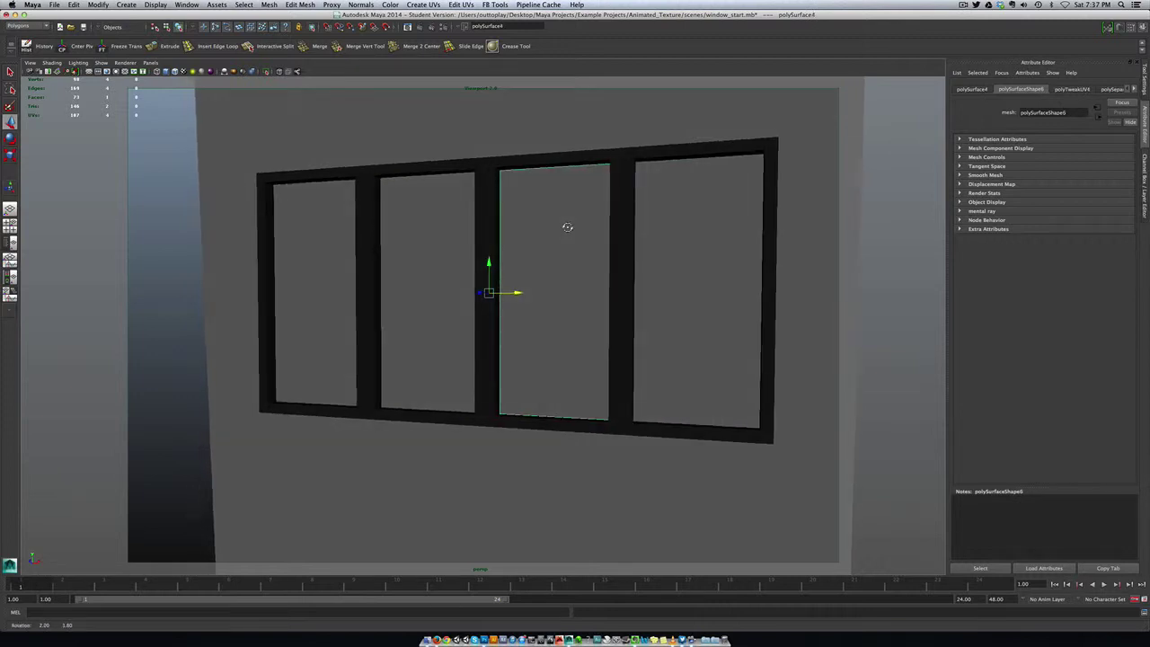
alt+drag(569, 226, 503, 248)
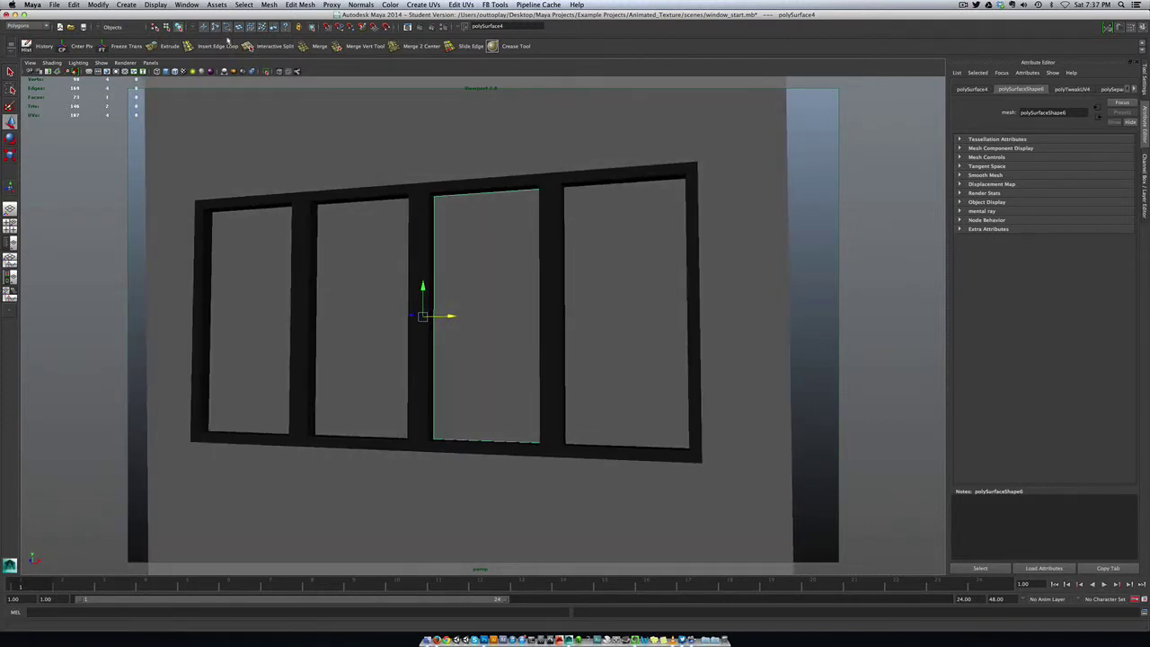
- Turn textured display back on and select the four panes from right to left
click(185, 72)
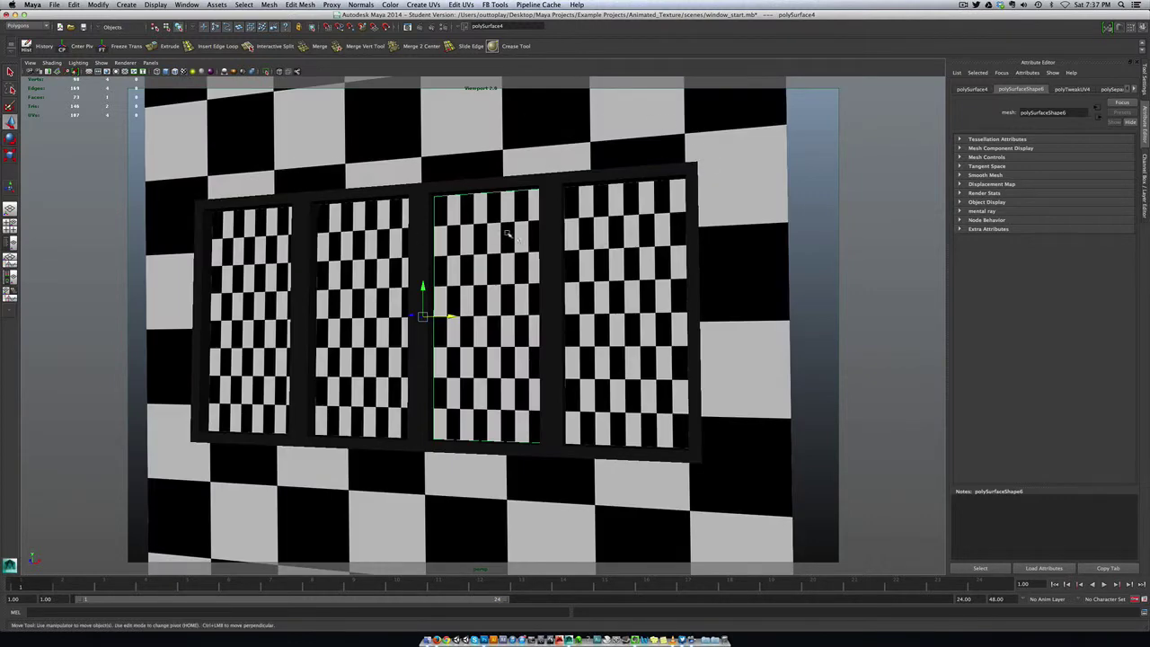
click(622, 236)
click(439, 248)
click(347, 249)
click(255, 260)
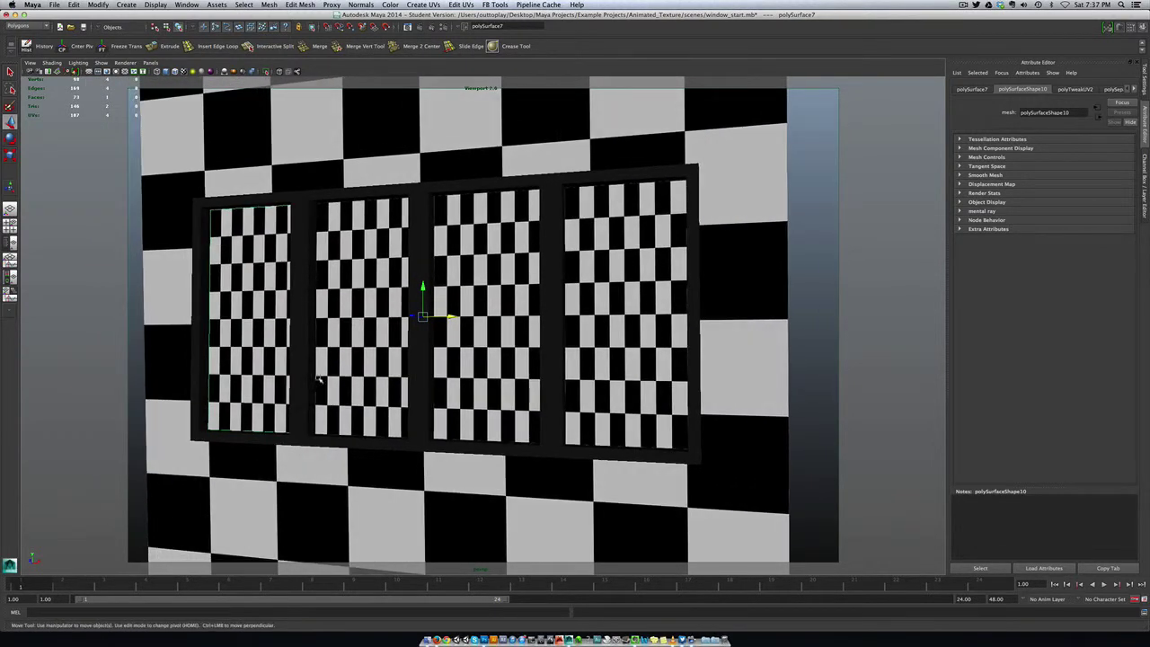
- Bring back the Hypershade layout and graph the lambert4 shading network
key(ctrl+shift+h)
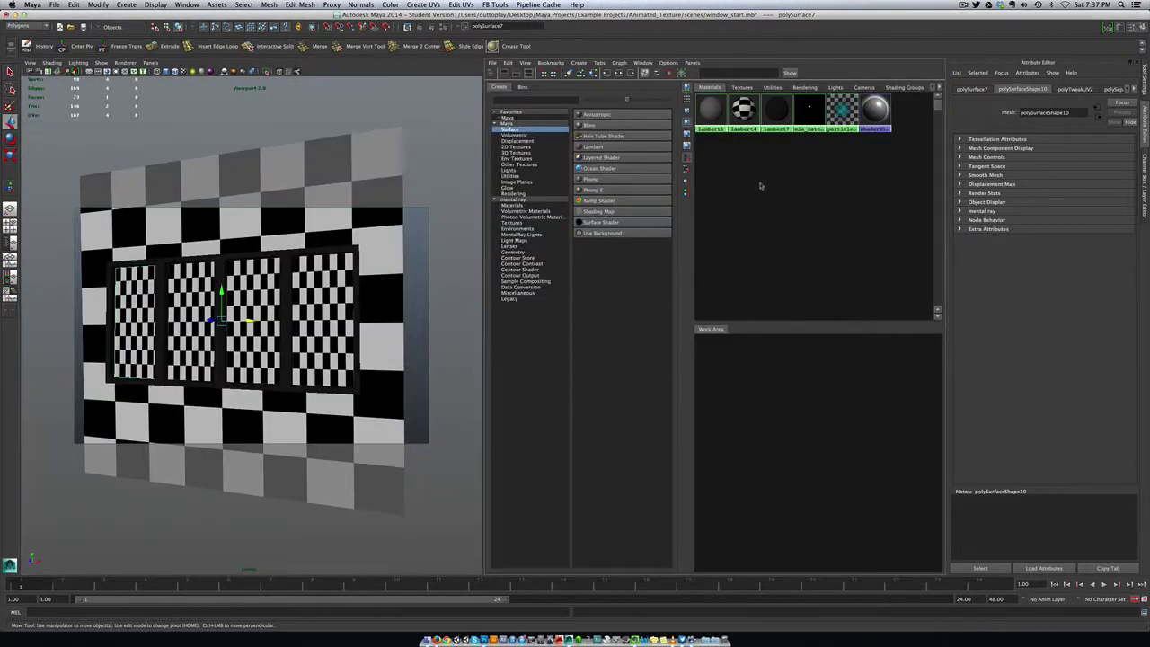
click(742, 112)
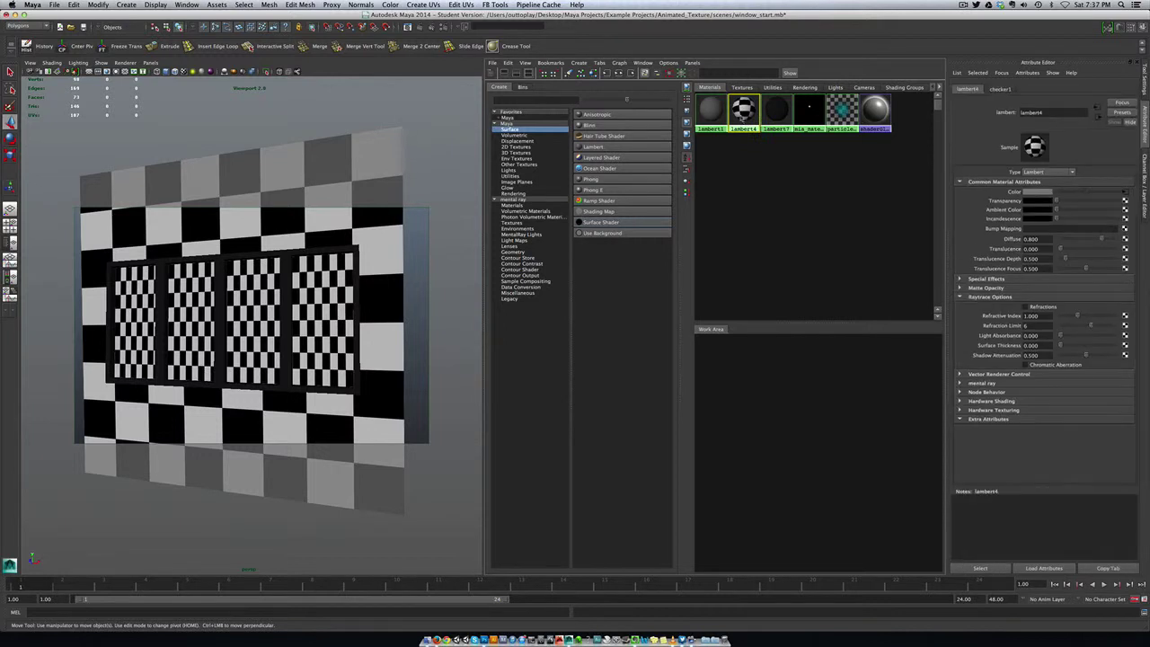
right_click(742, 112)
click(728, 153)
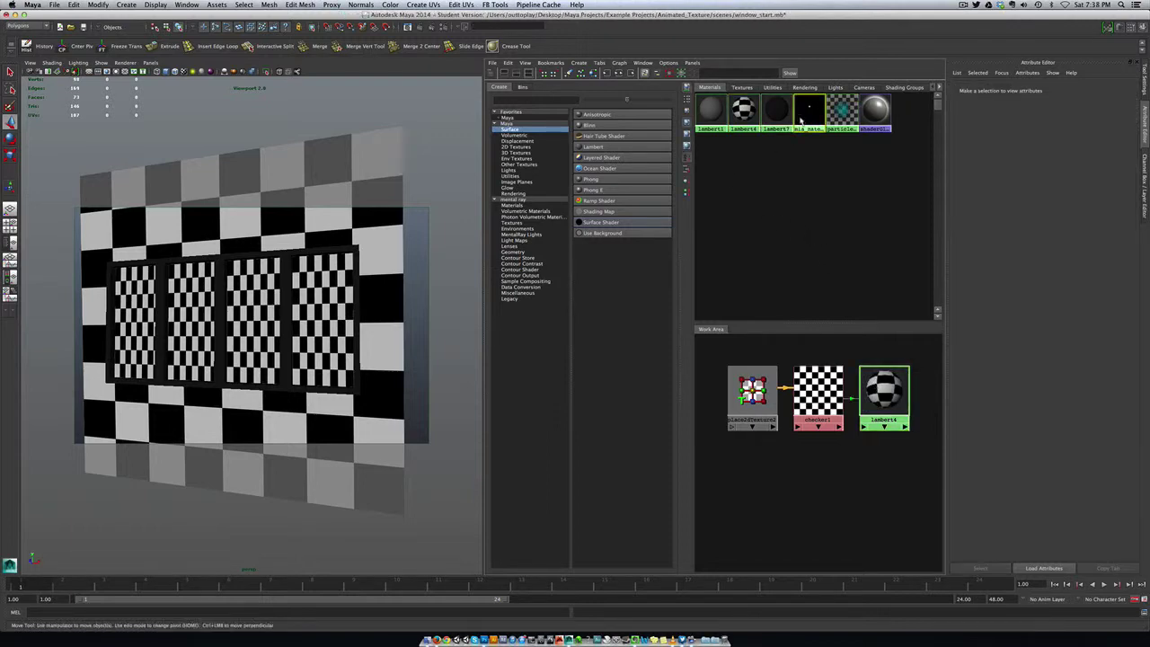
- Replace mia_material_x1's settings with the GlassThin preset
click(811, 117)
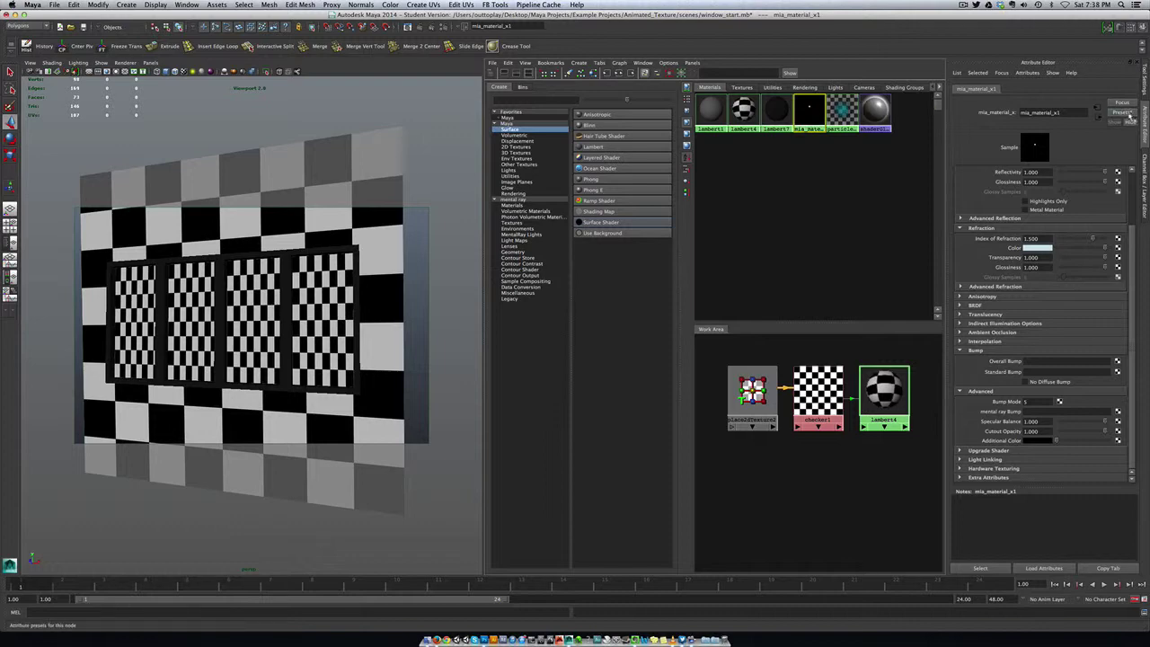
click(1131, 117)
mouse_move(1070, 178)
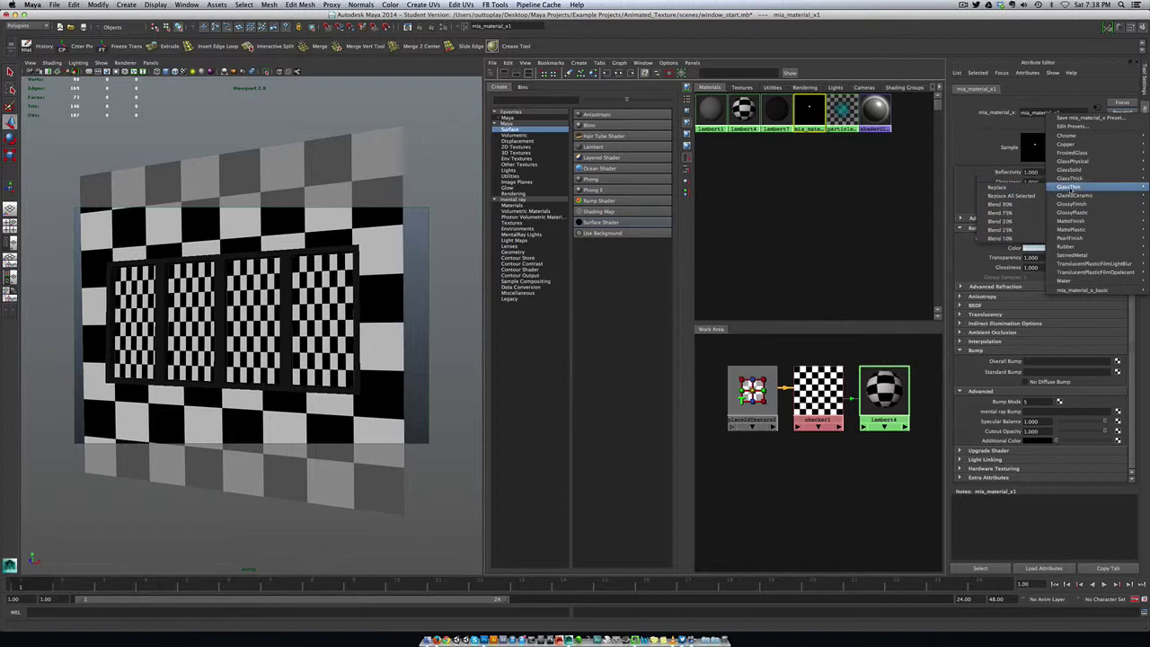
click(996, 188)
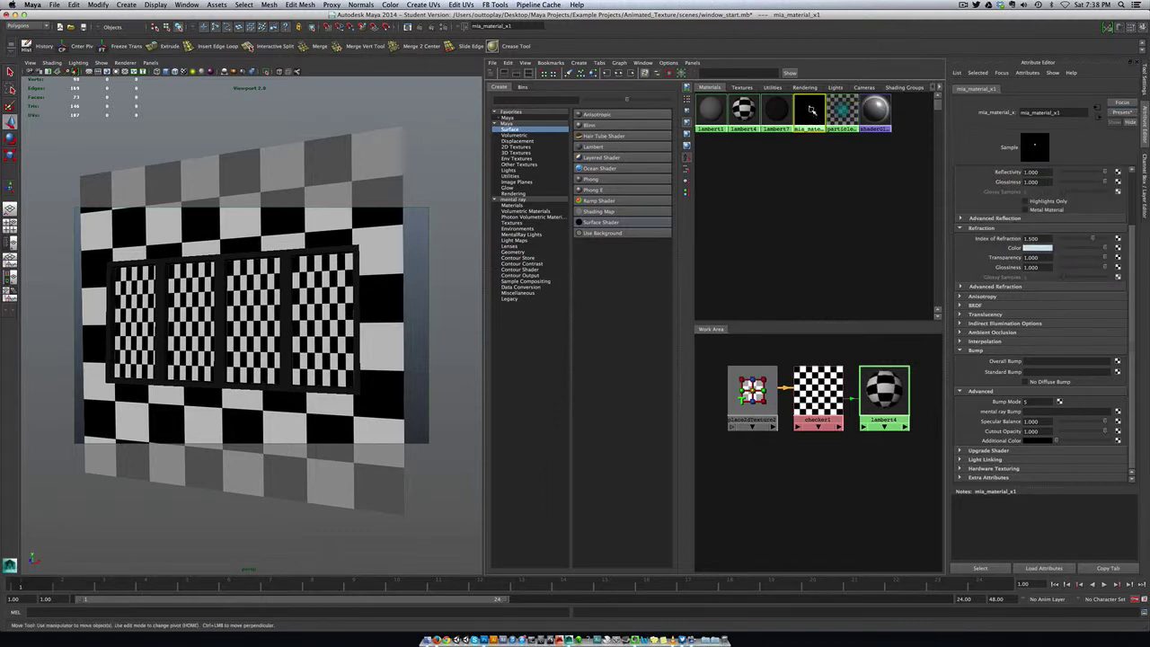
- Assign the glass material to all four window panes
middle_drag(809, 111, 139, 292)
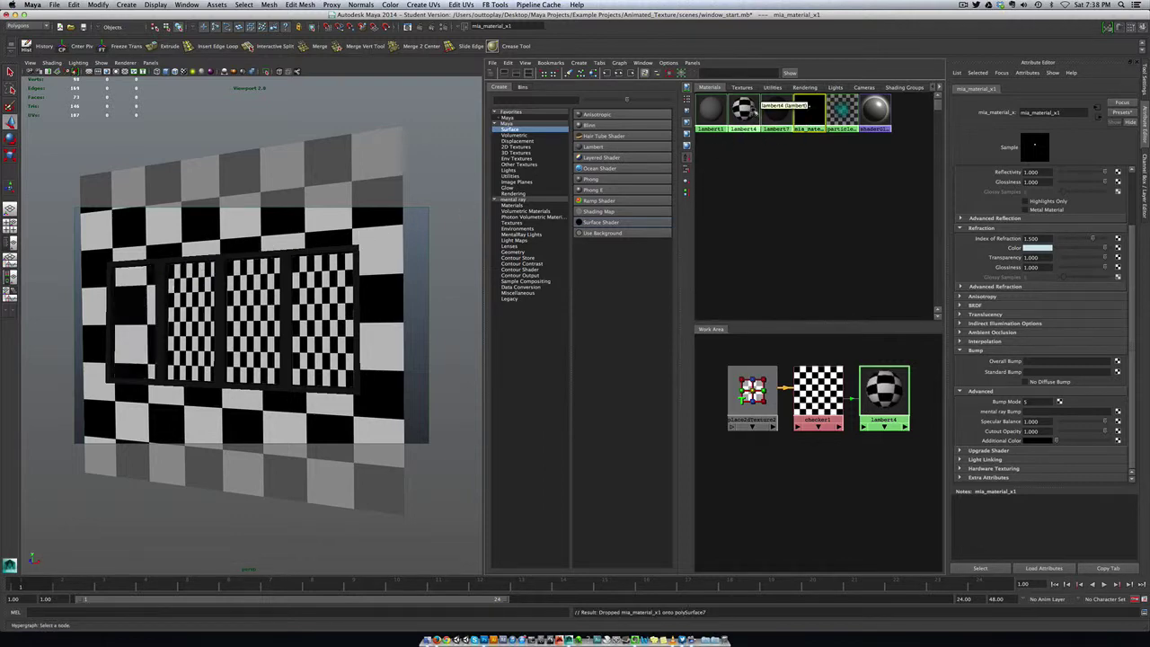
middle_drag(807, 110, 194, 296)
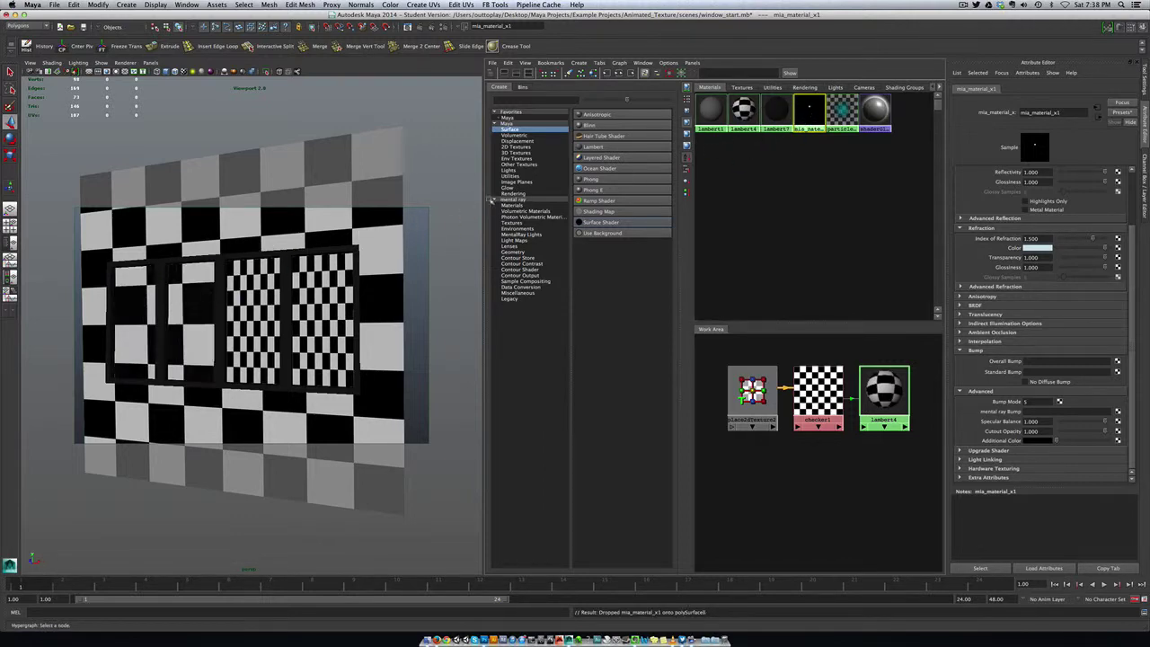
middle_drag(809, 111, 259, 283)
middle_drag(810, 106, 331, 292)
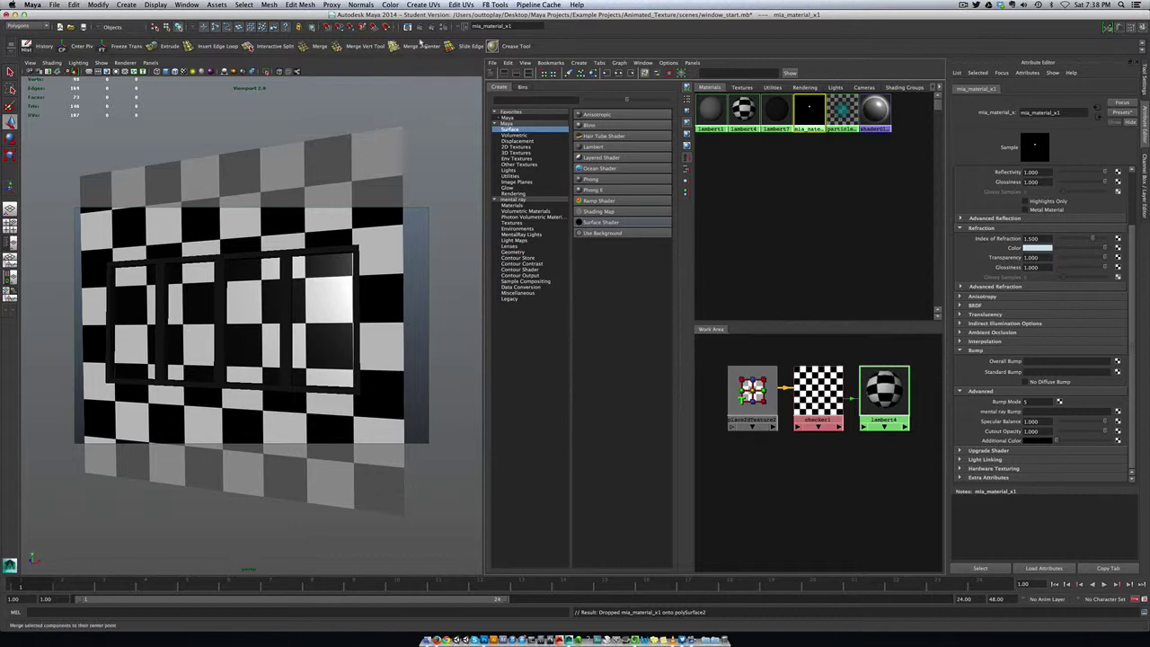
- Render the current frame in mental ray in the Render View
click(409, 27)
drag(663, 101, 482, 135)
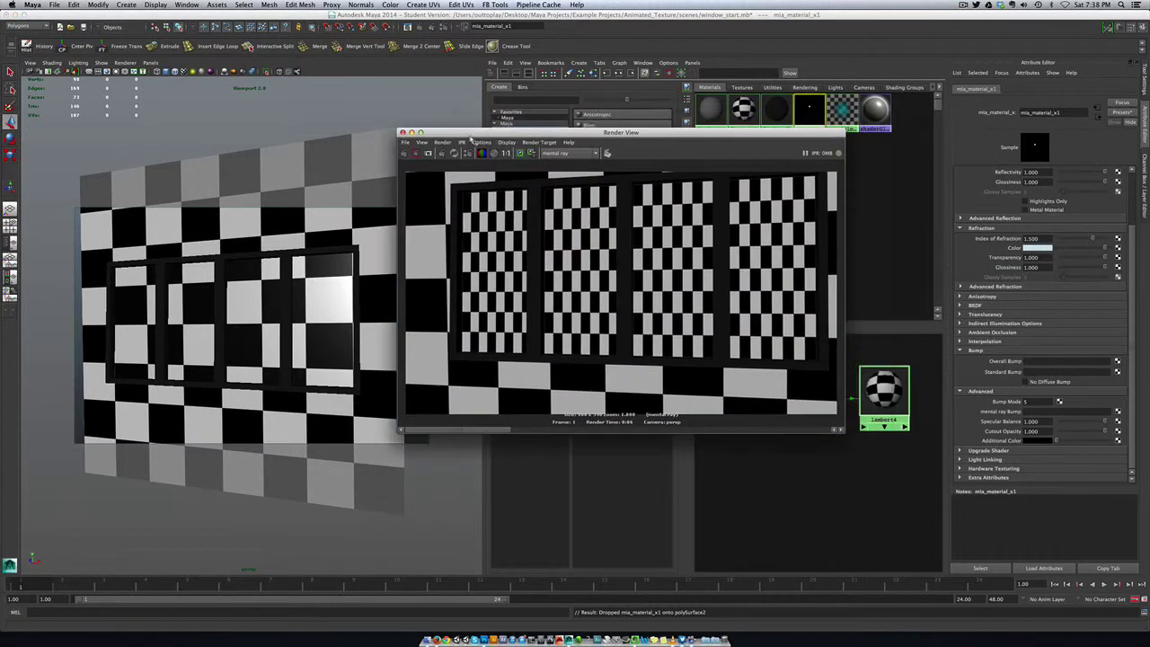
click(404, 154)
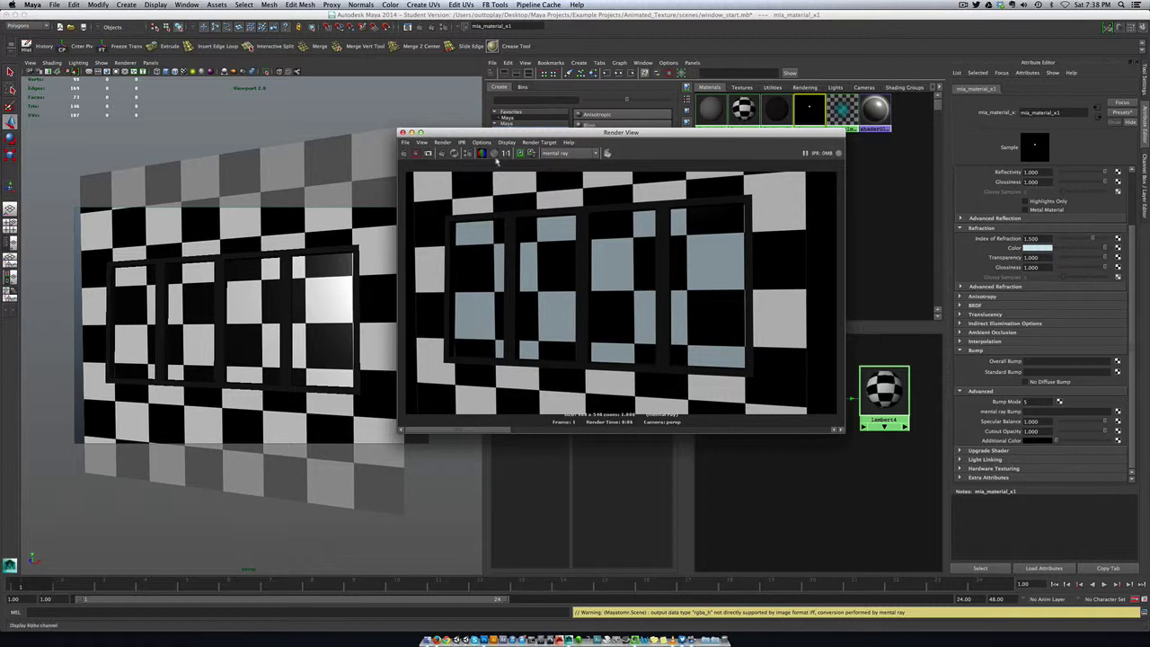
- Keep the rendered image, close the Render View, and select the window mesh
click(406, 142)
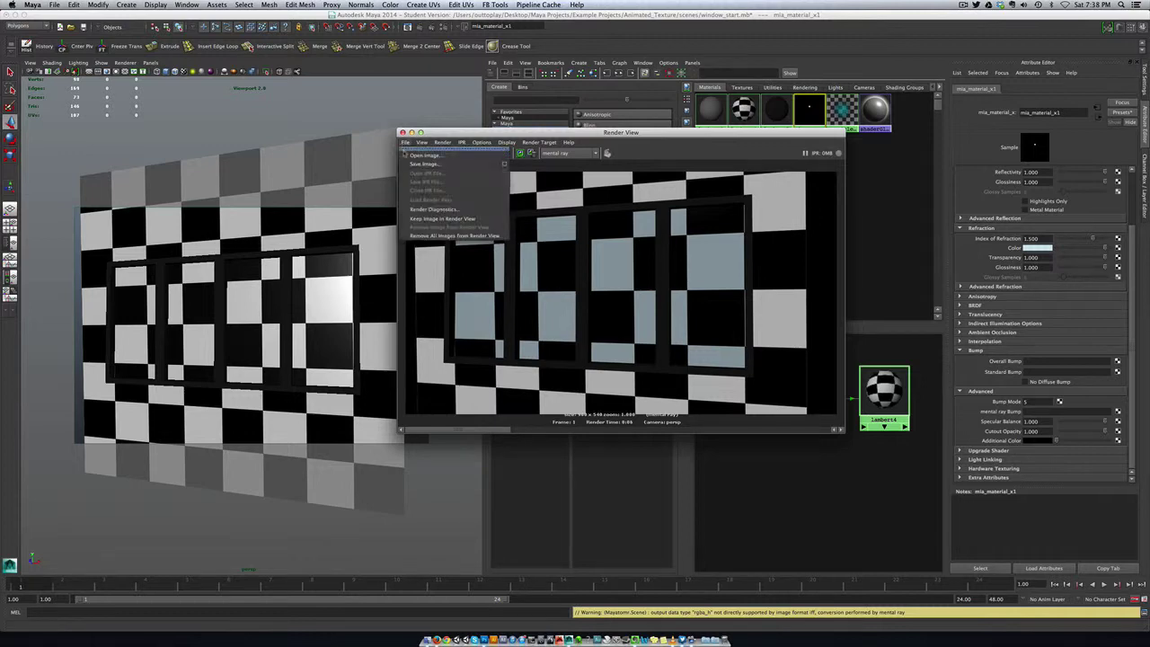
click(430, 235)
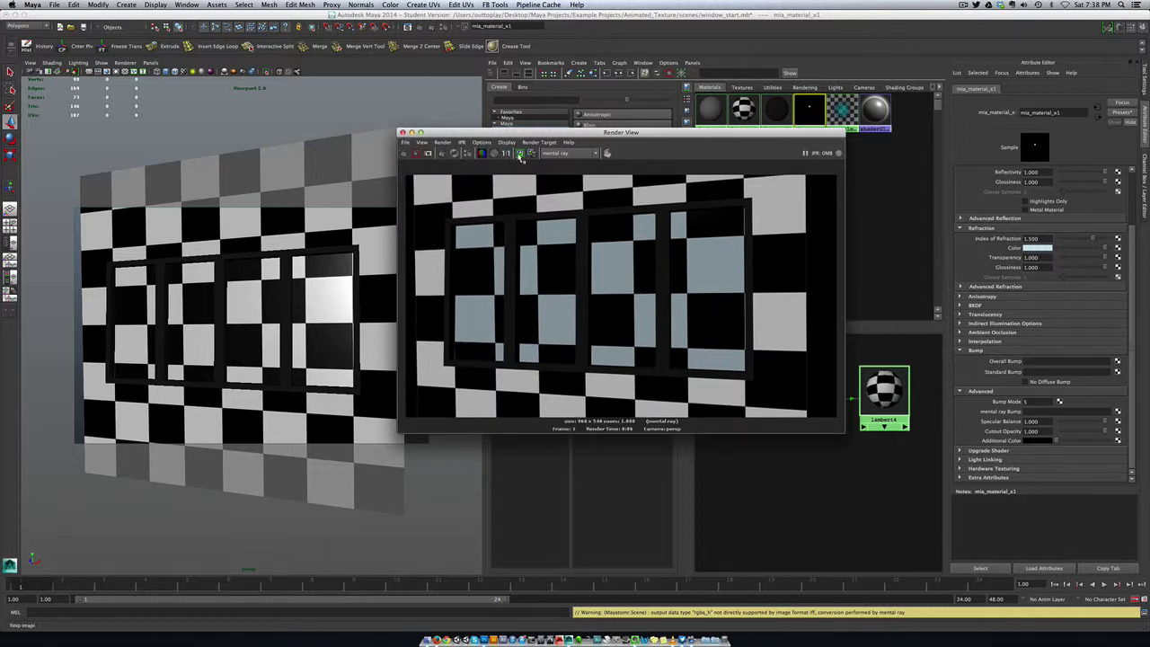
click(521, 155)
click(412, 132)
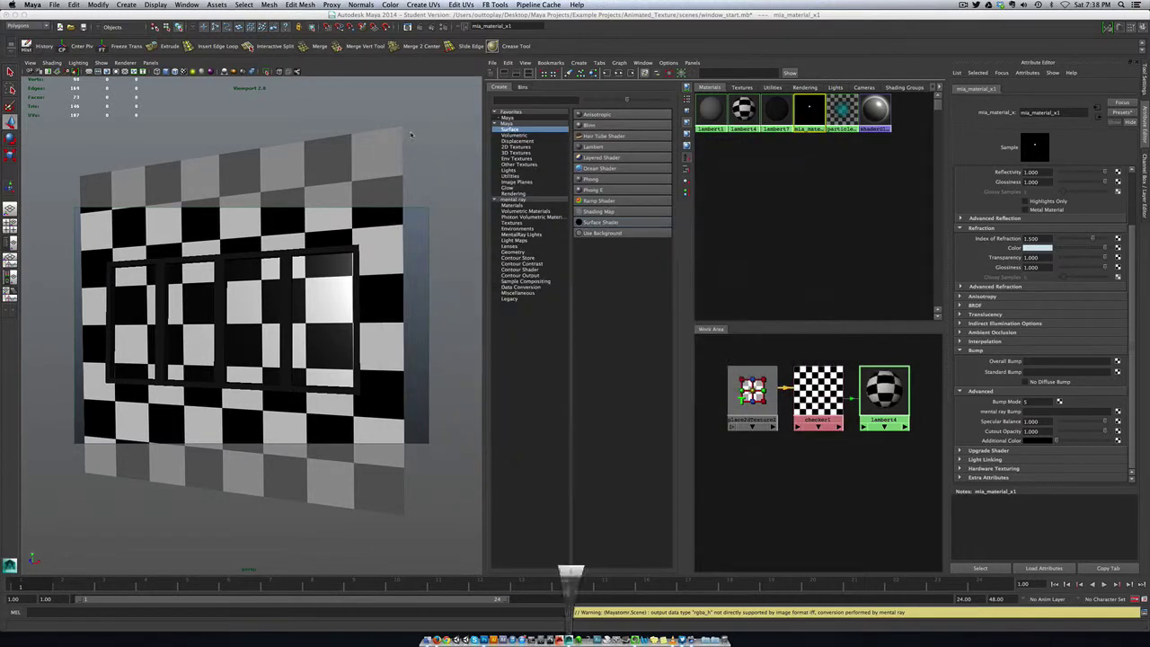
click(328, 276)
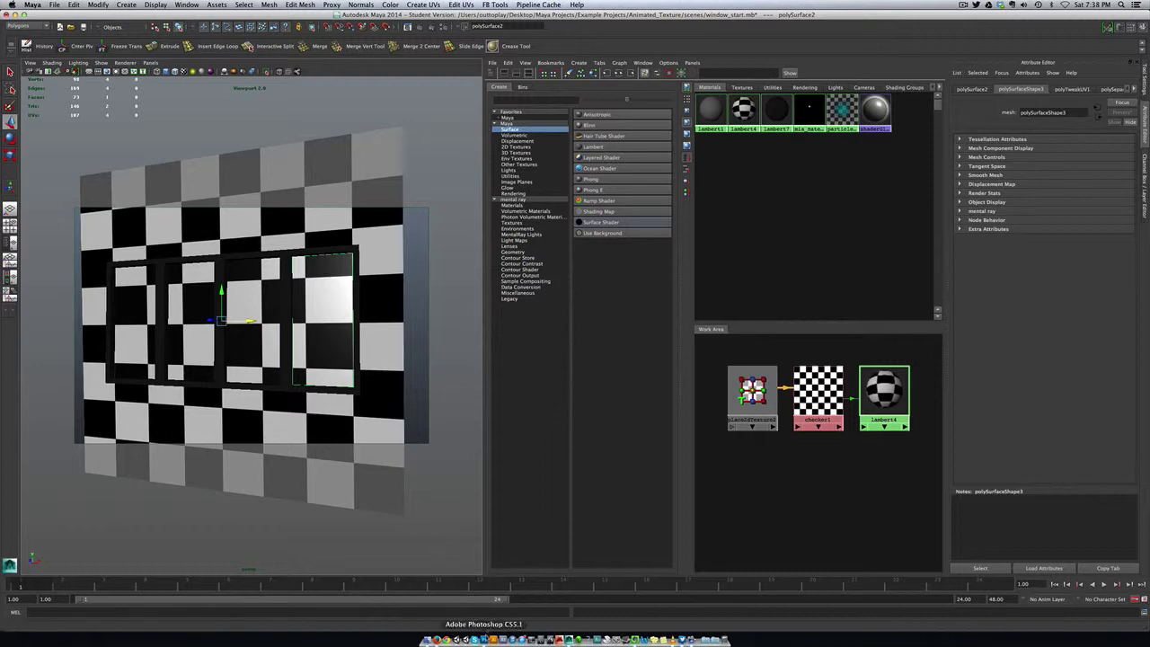
- Bring the Atomic Butcher.jpg document forward in Photoshop and move it aside
click(489, 640)
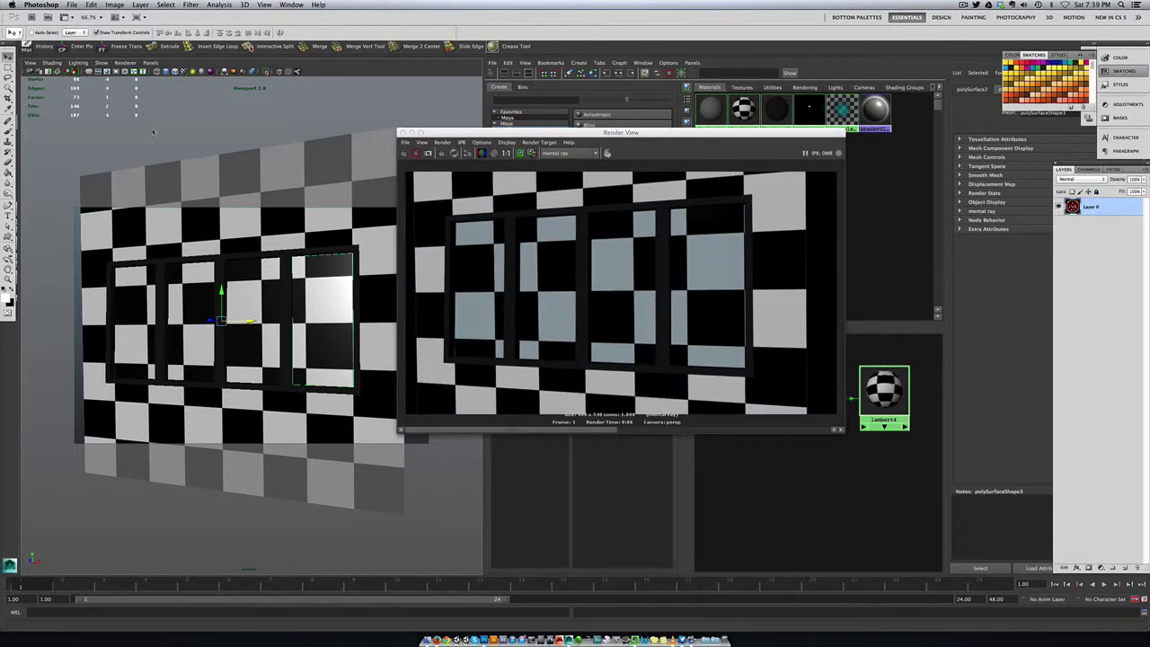
click(292, 5)
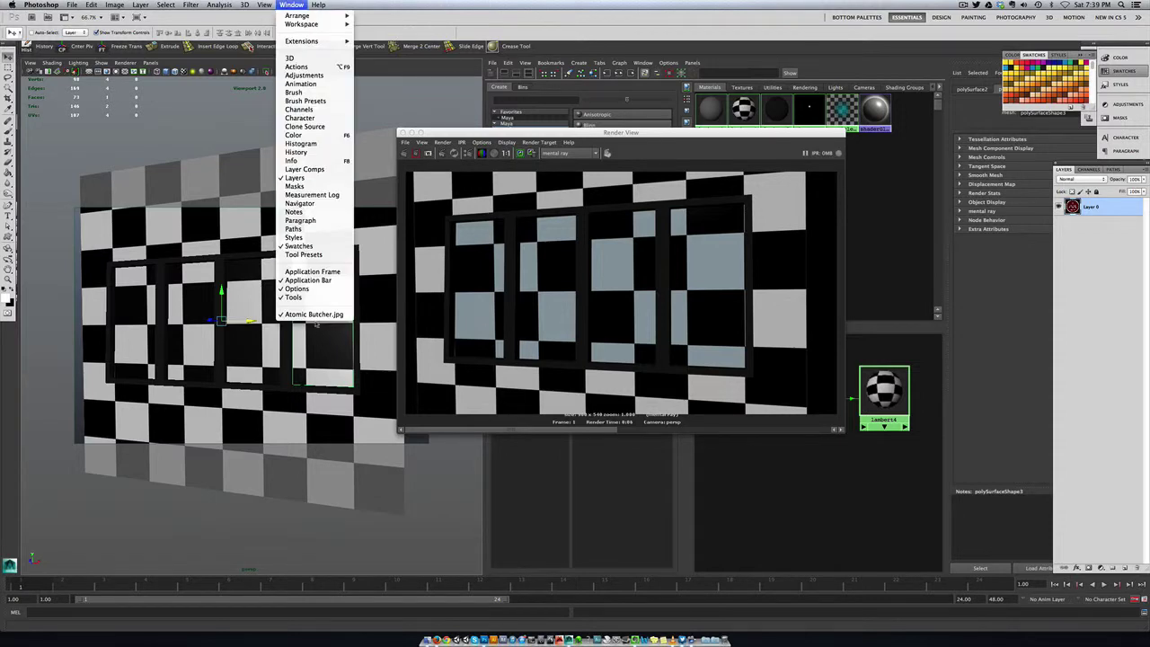
click(315, 315)
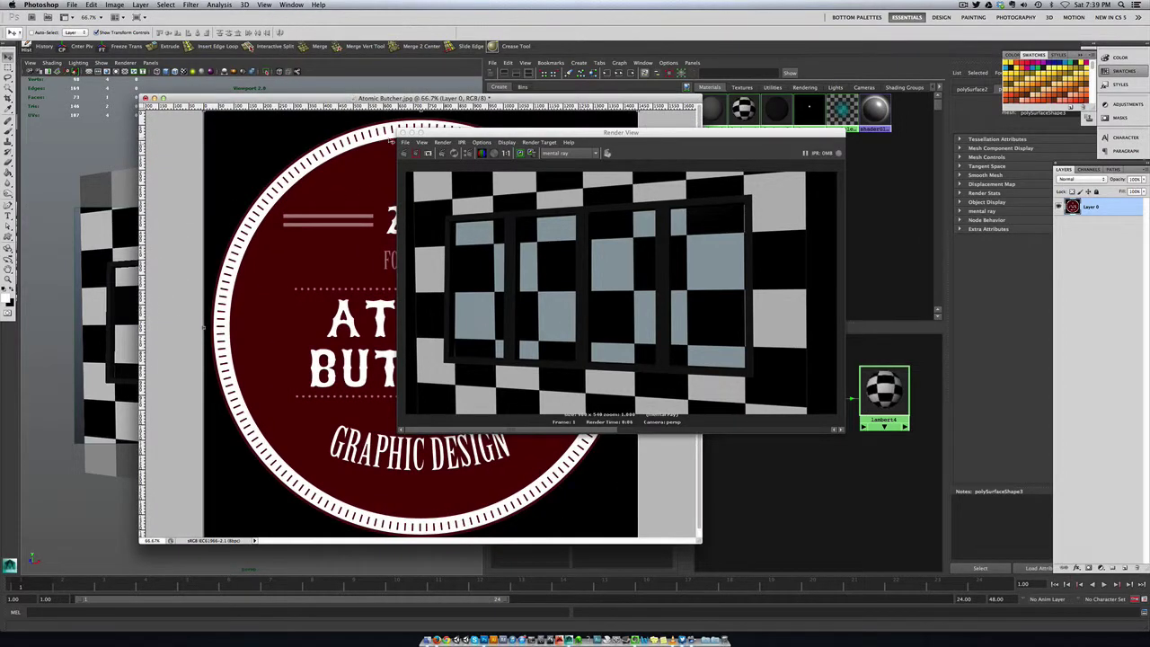
click(404, 133)
drag(404, 98, 561, 88)
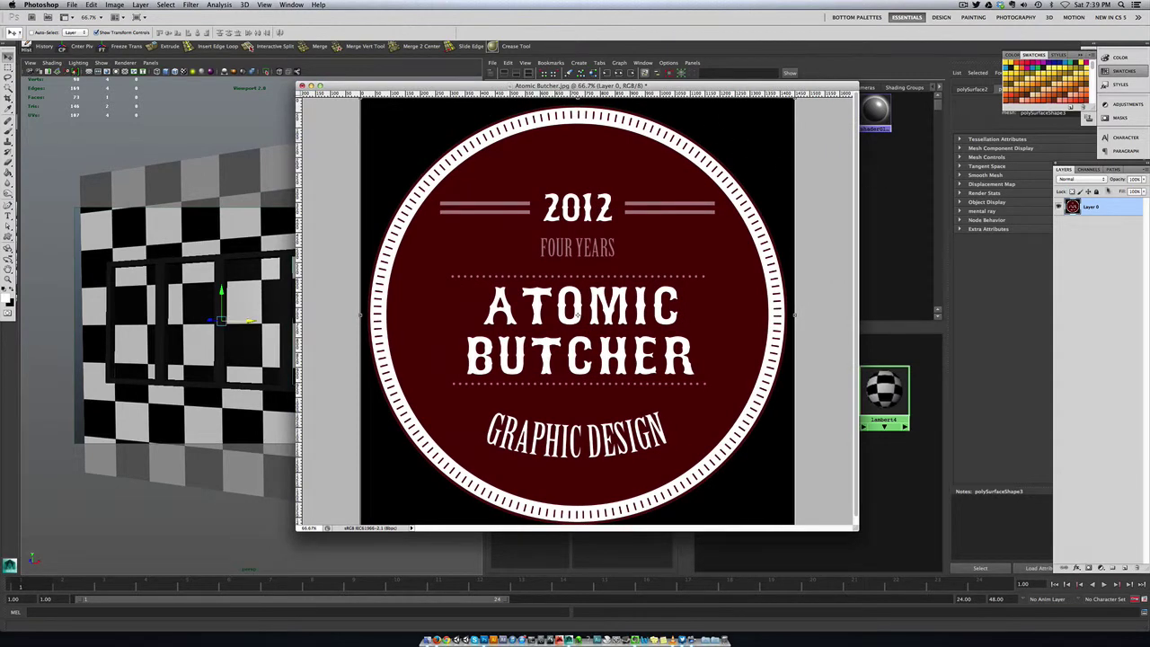
- Check the Channels panel for the alpha channel, then close the document without saving
click(1095, 170)
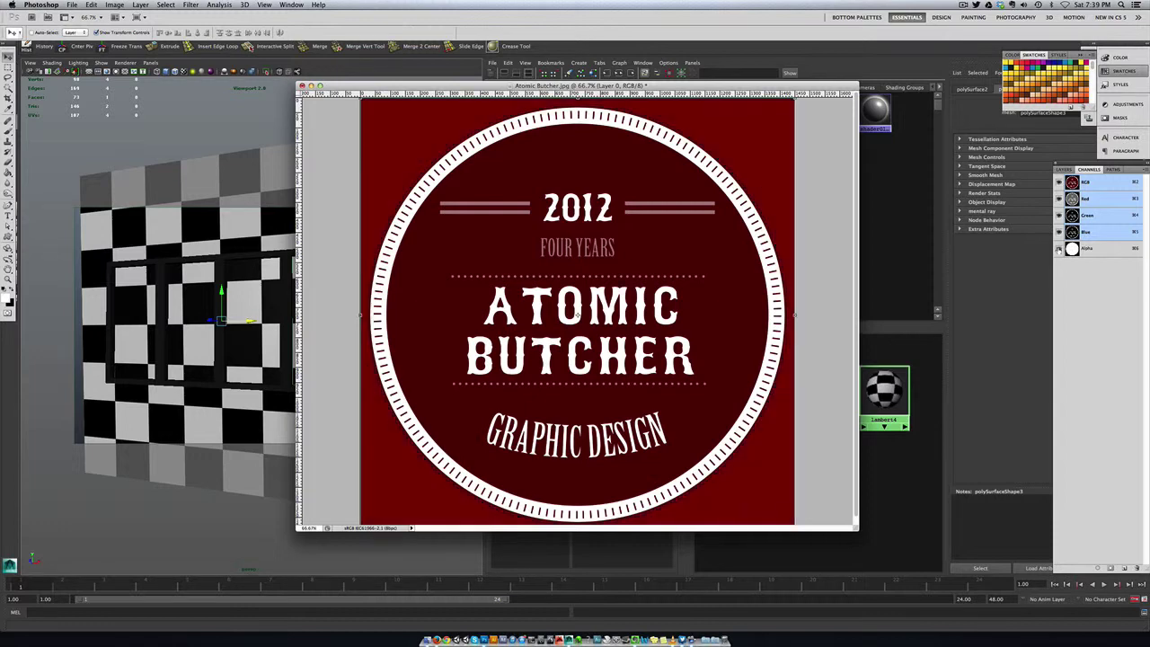
click(1064, 170)
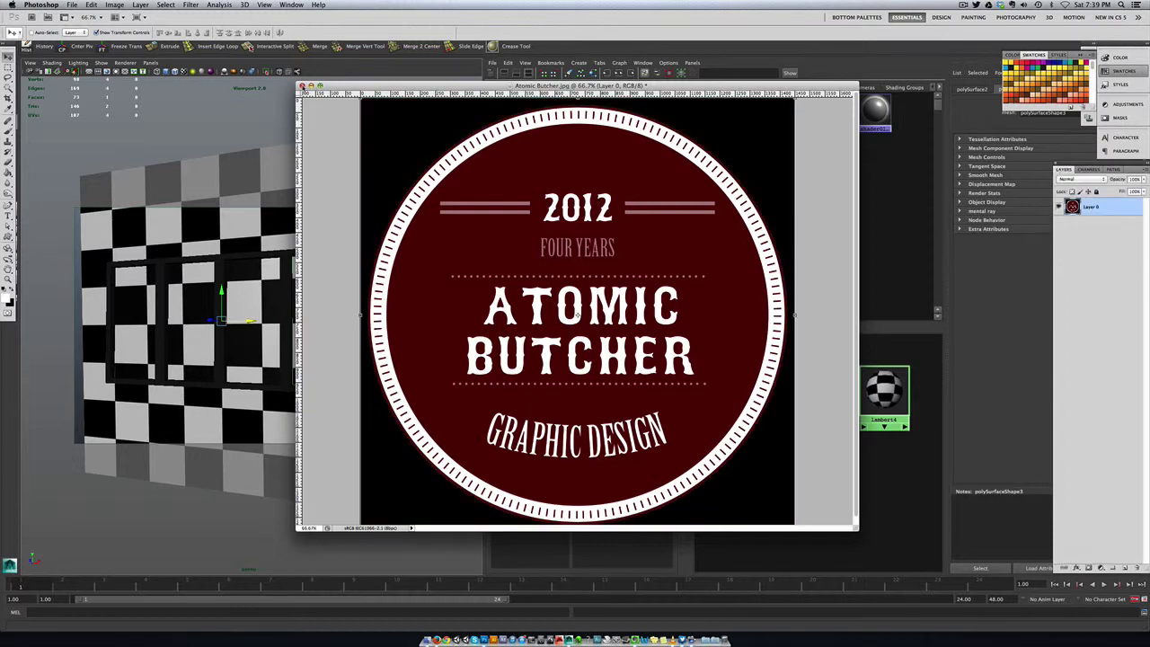
key(super+w)
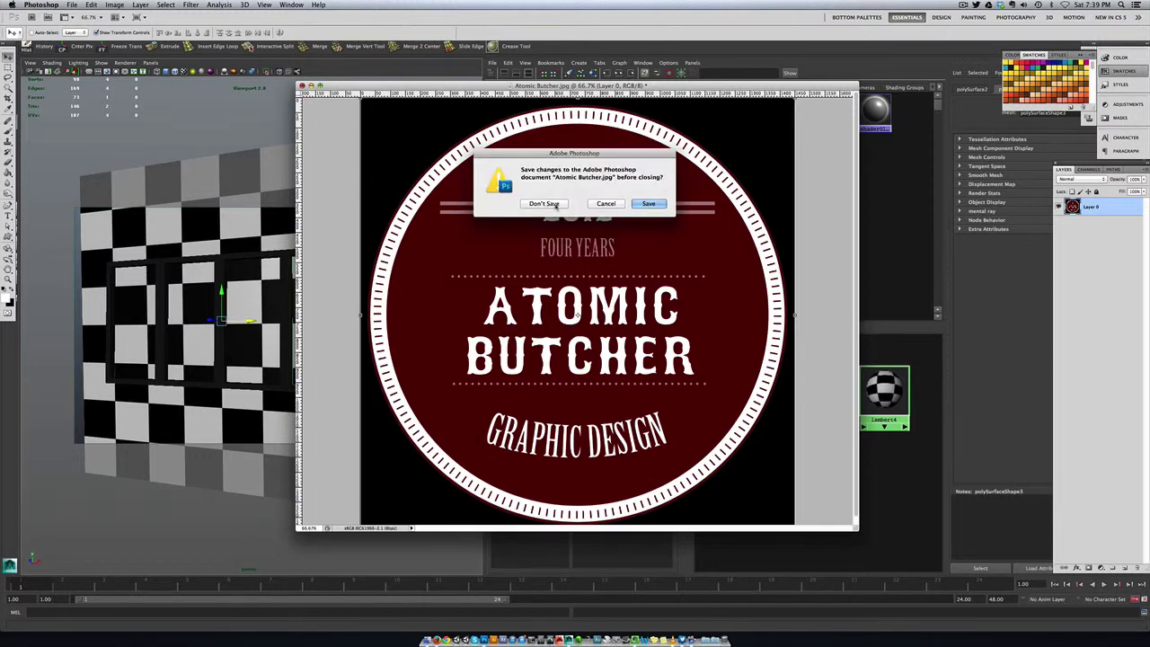
click(552, 204)
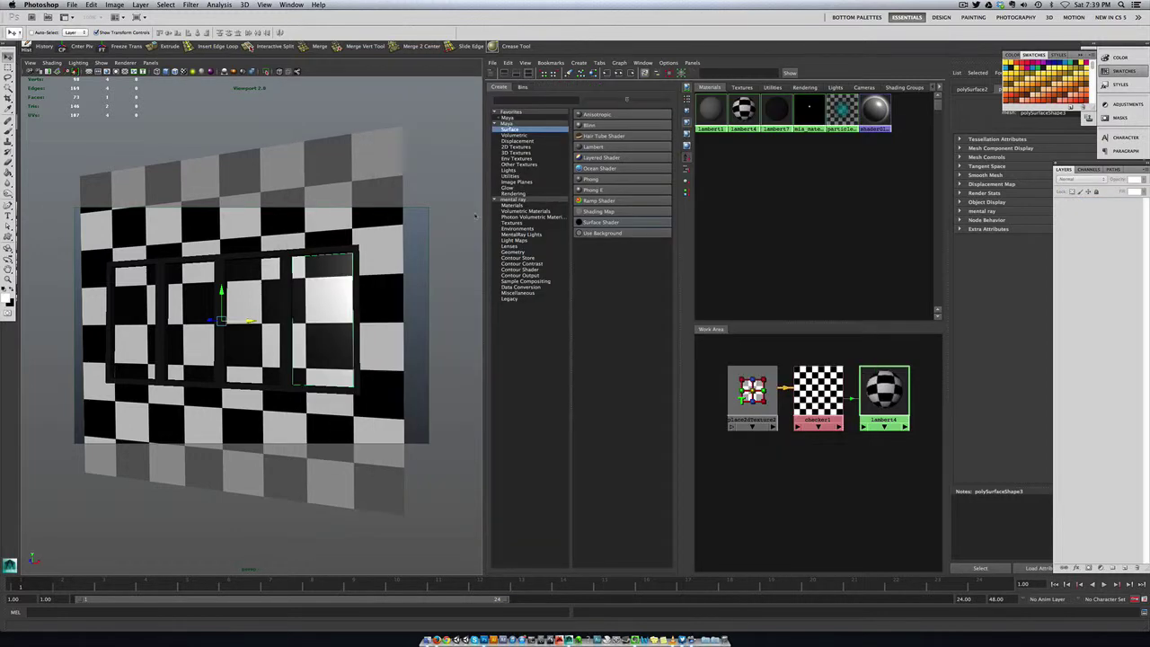
- Graph the mia_material_x1 network and rename the material to Glass
click(778, 160)
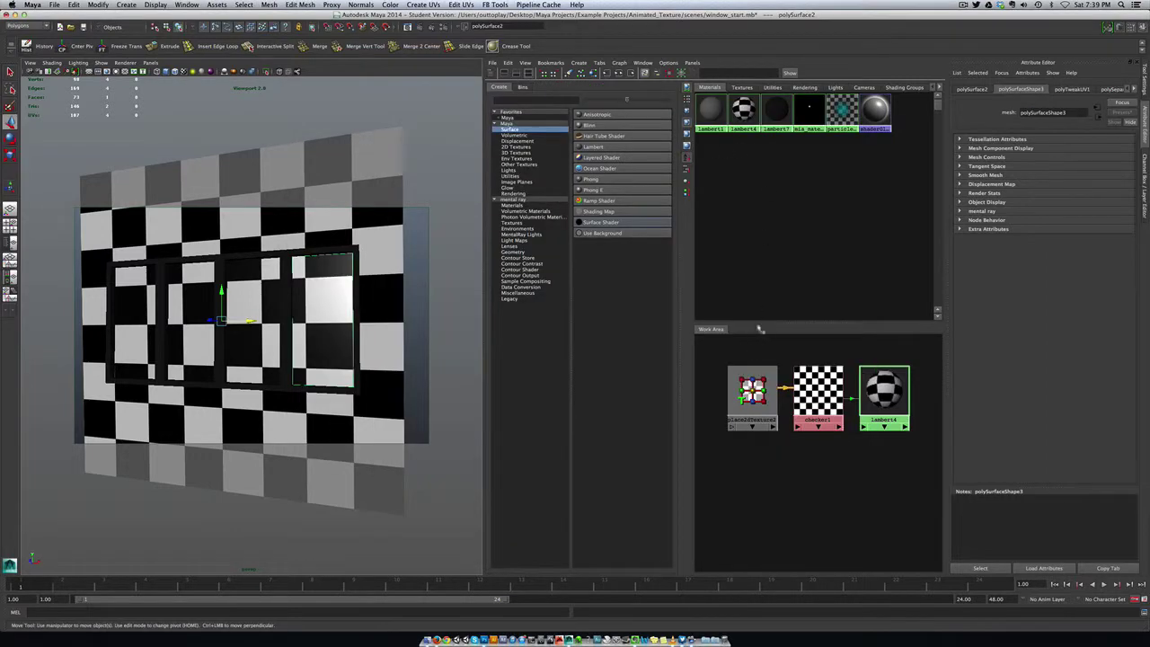
right_click(808, 113)
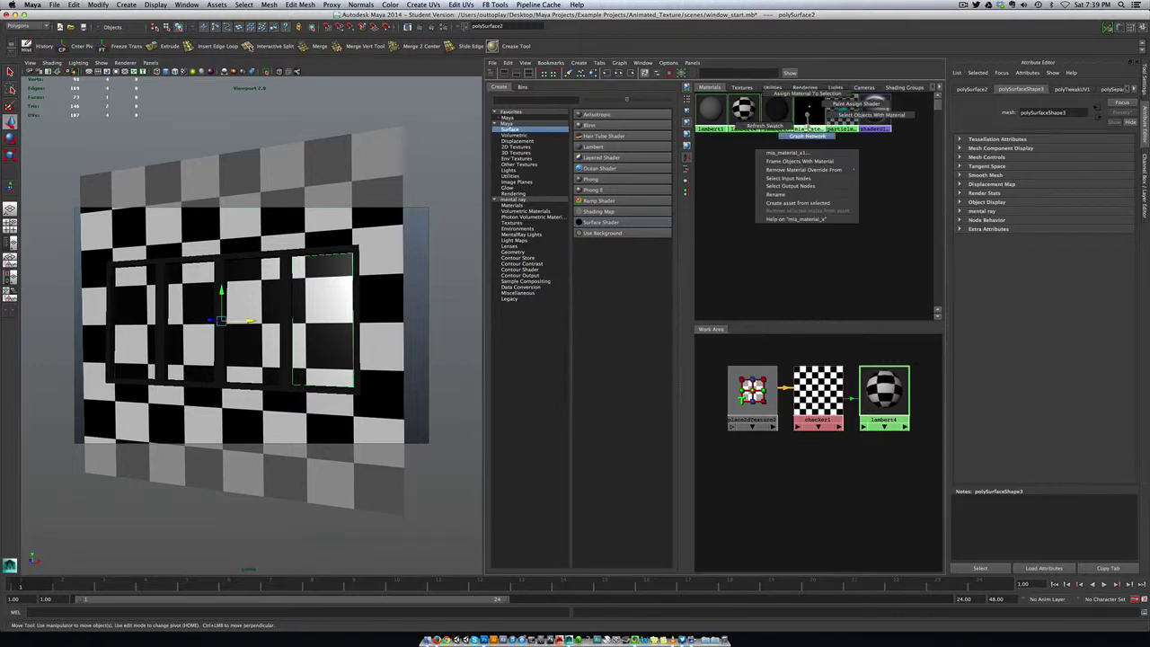
click(808, 135)
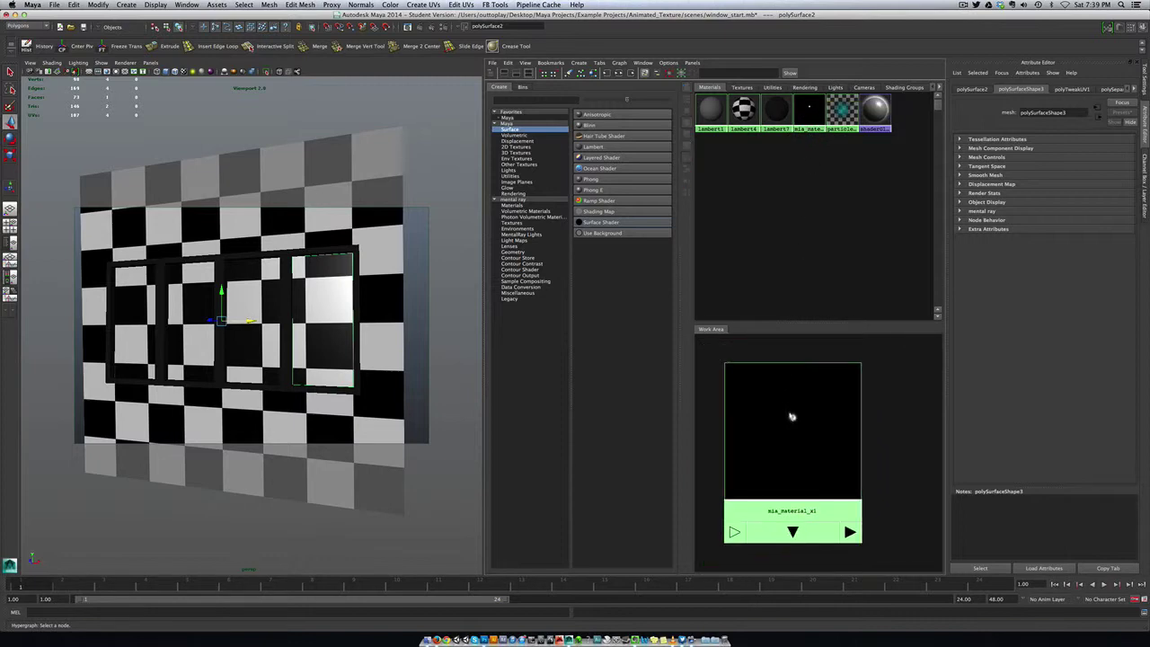
scroll(789, 418, down, 5)
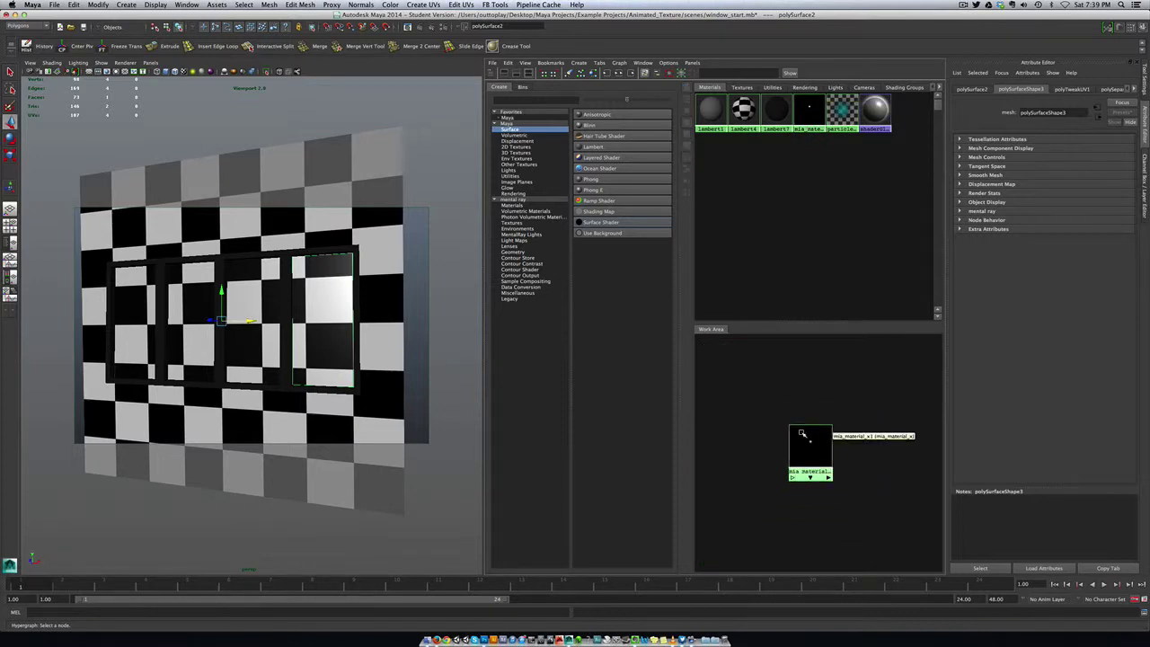
drag(803, 432, 756, 365)
double_click(1040, 113)
text(Glass)
key(Return)
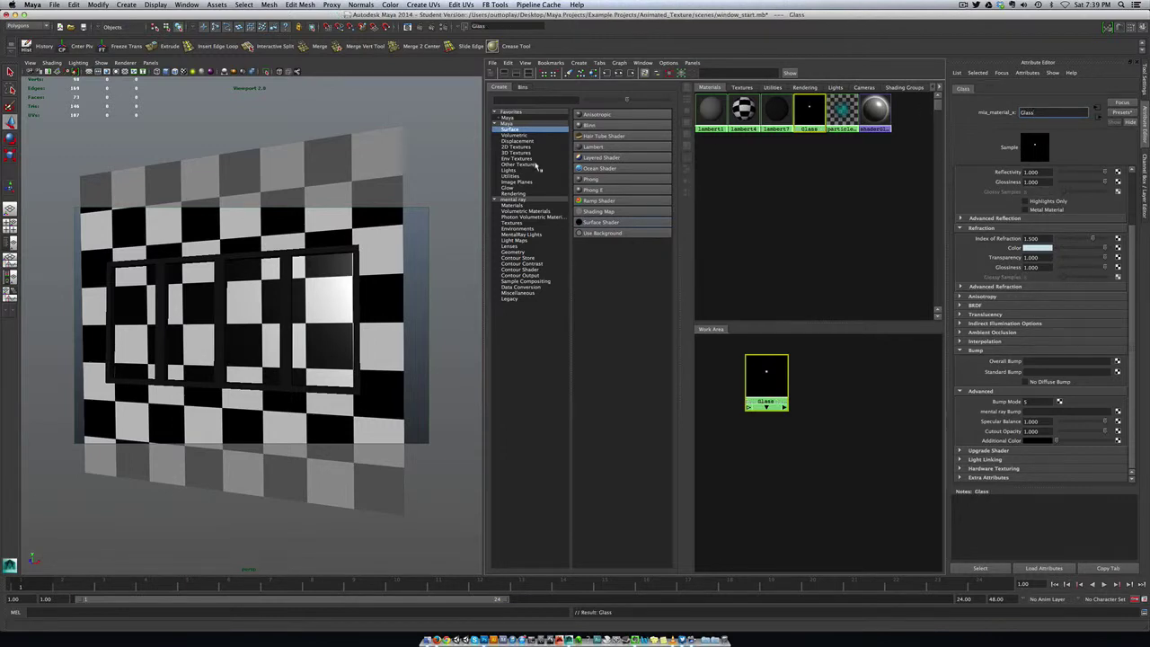
- Create a mental ray mia_material_x below Glass and rename it Logo
click(520, 206)
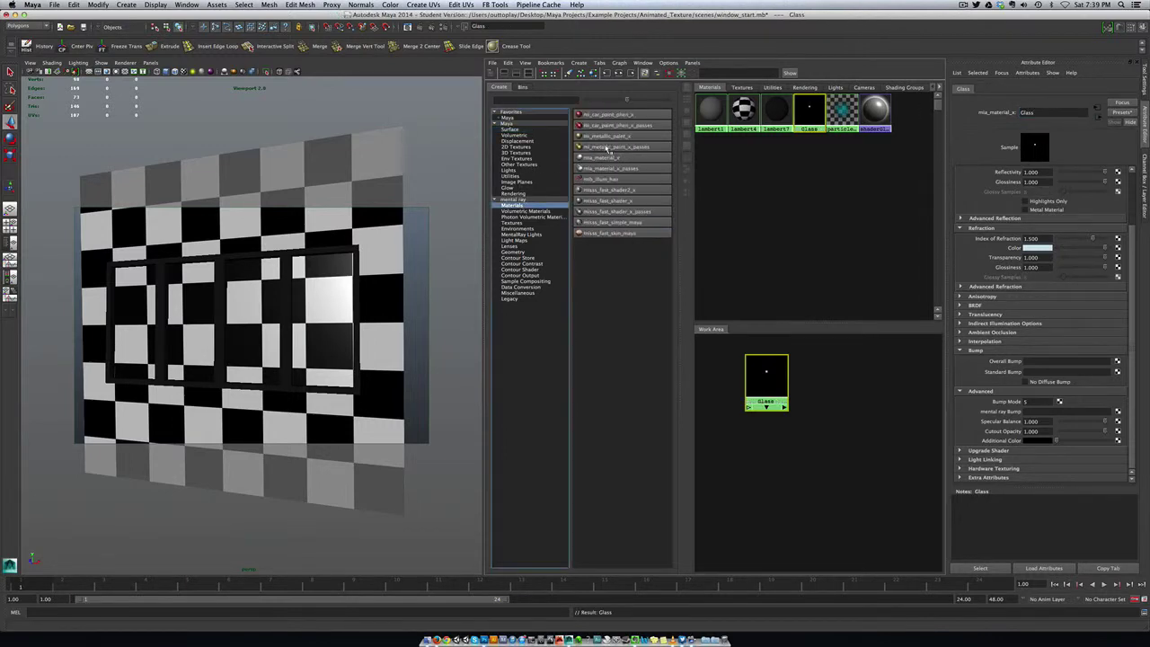
click(602, 158)
drag(716, 355, 767, 445)
drag(766, 377, 753, 368)
drag(765, 449, 760, 441)
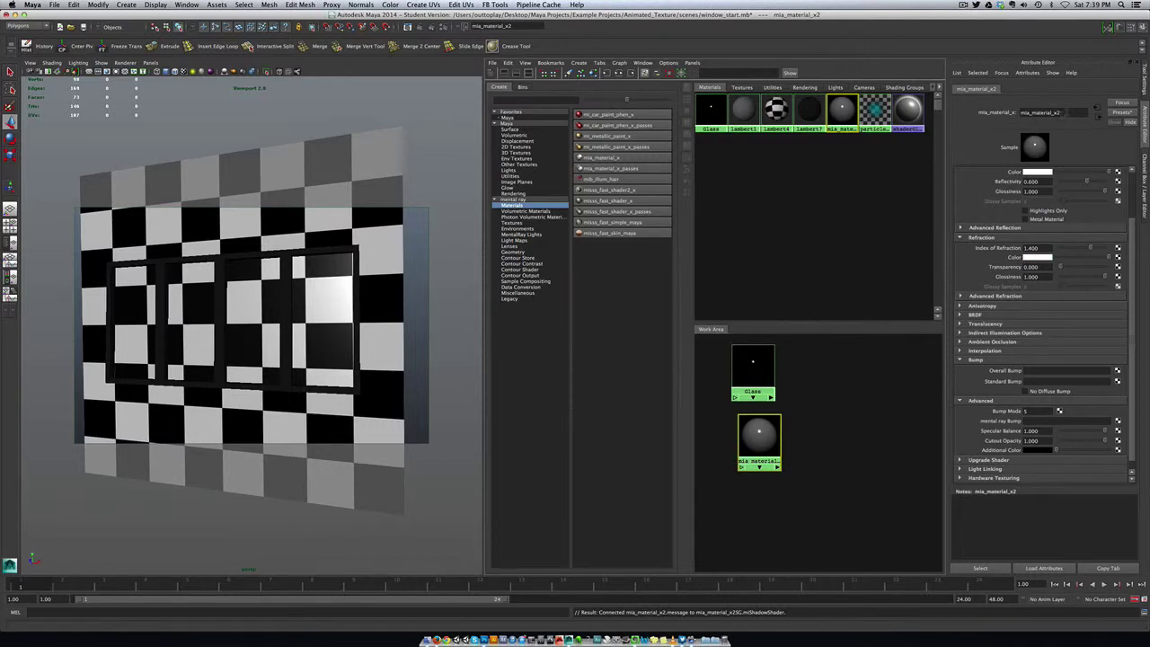
drag(1065, 112, 1009, 114)
text(L)
text(og)
key(Return)
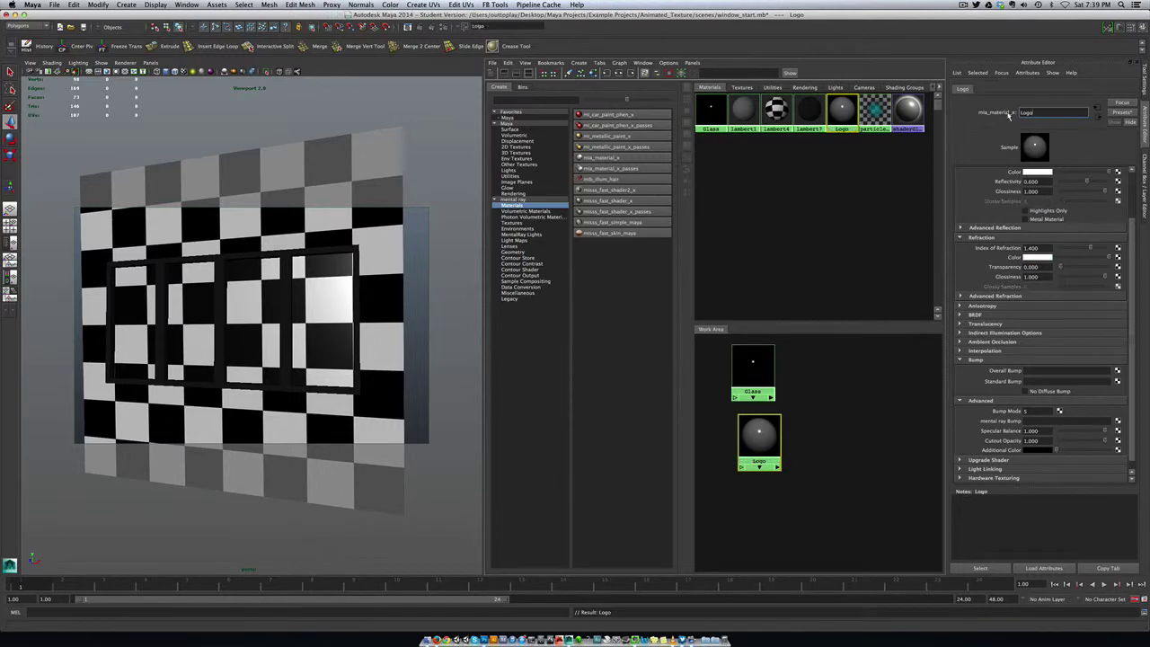
- Map Atomic Butcher.tga via a file2 node into Logo's colour and assign Logo to polySurface2
scroll(1049, 211, up, 3)
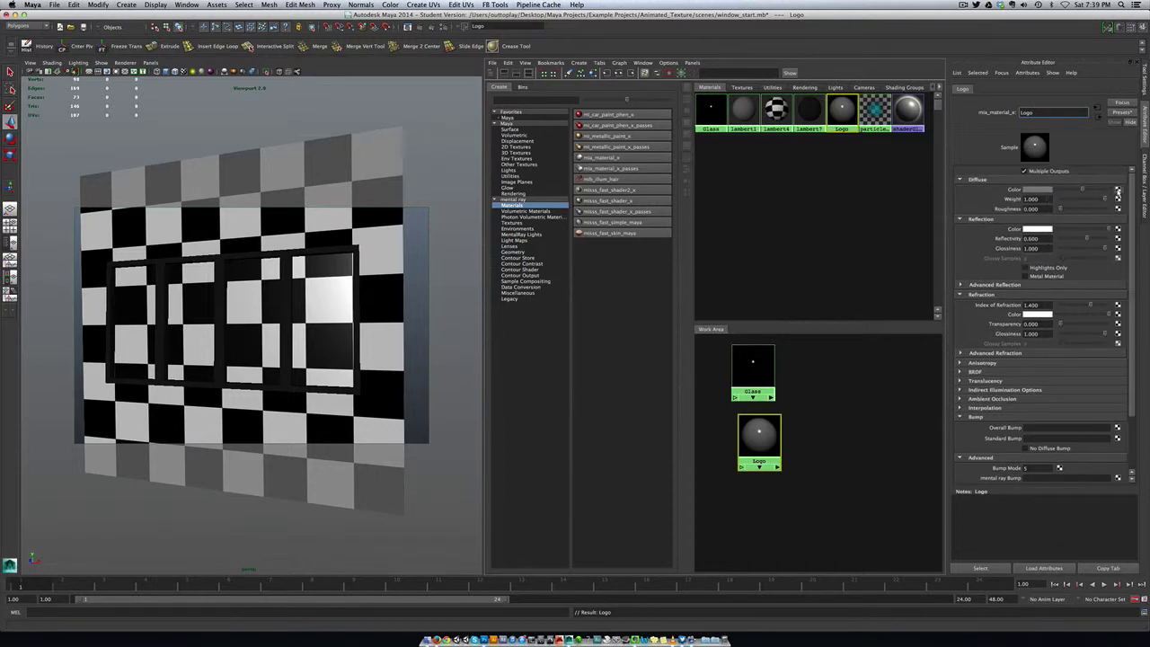
click(1118, 191)
click(601, 291)
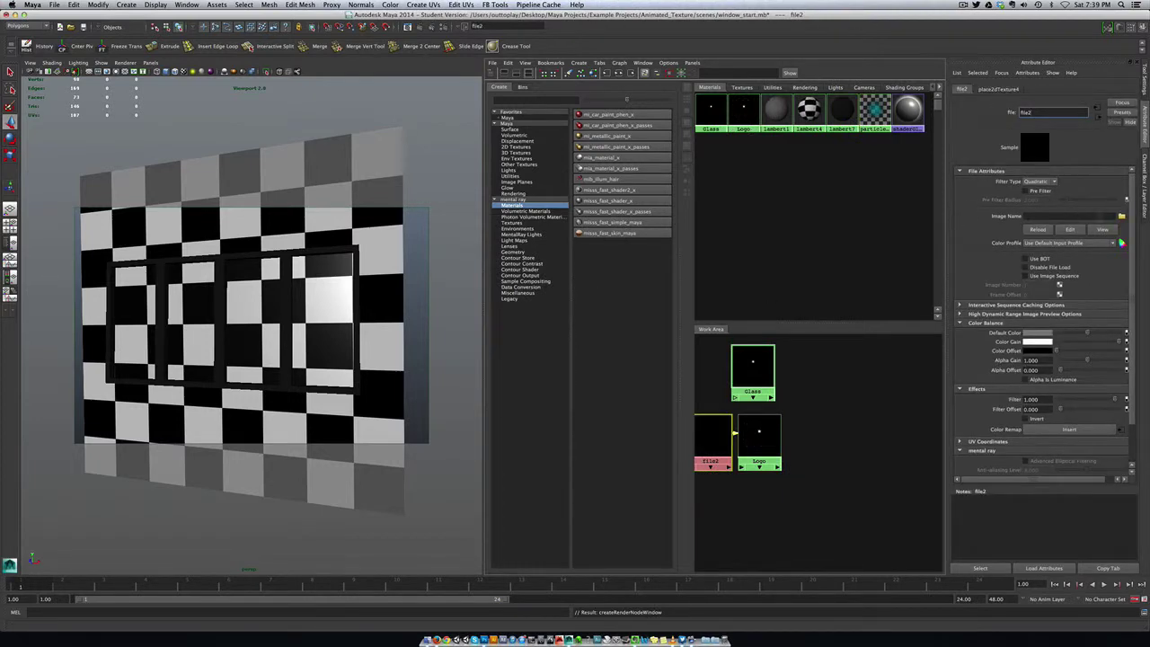
click(1122, 218)
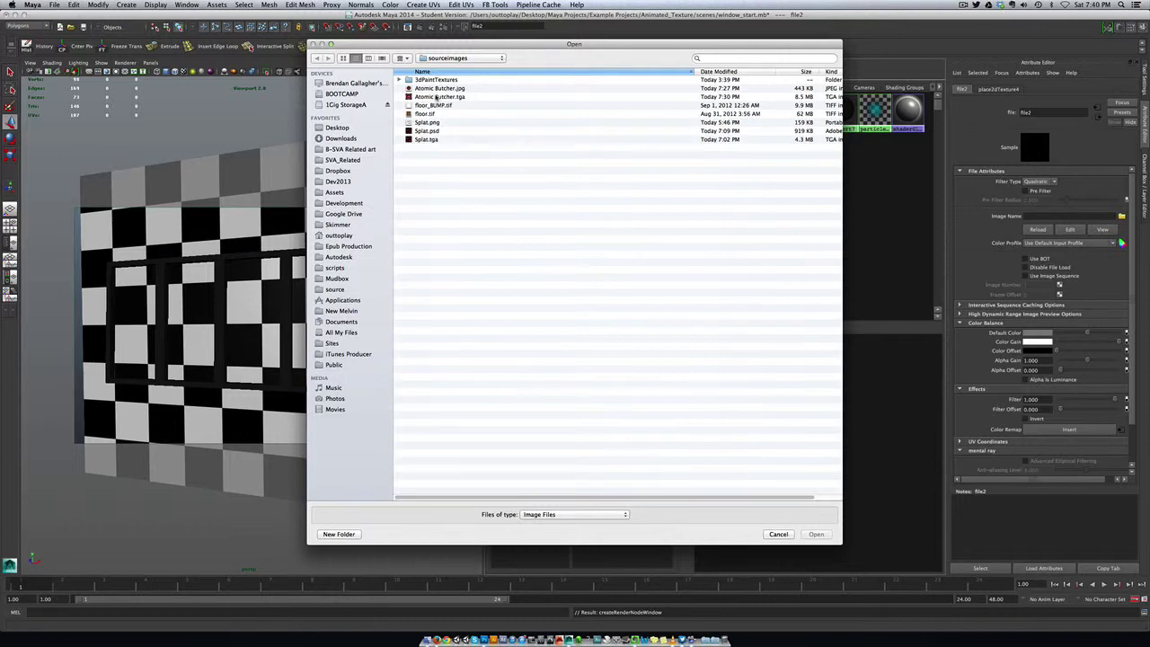
click(438, 96)
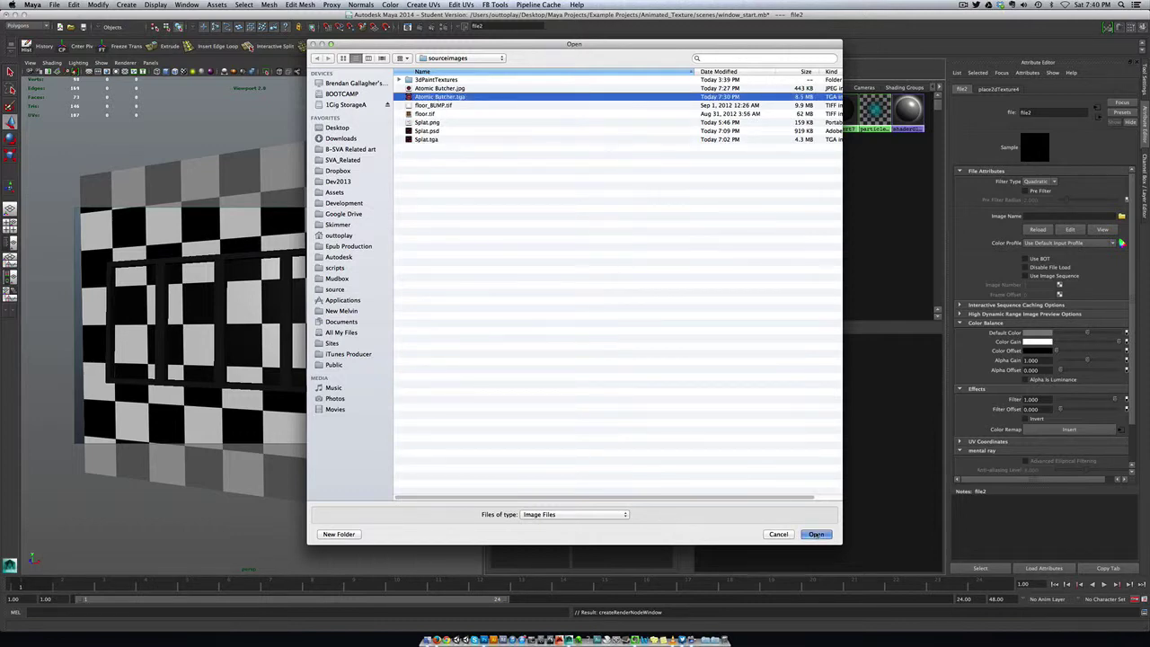
click(814, 534)
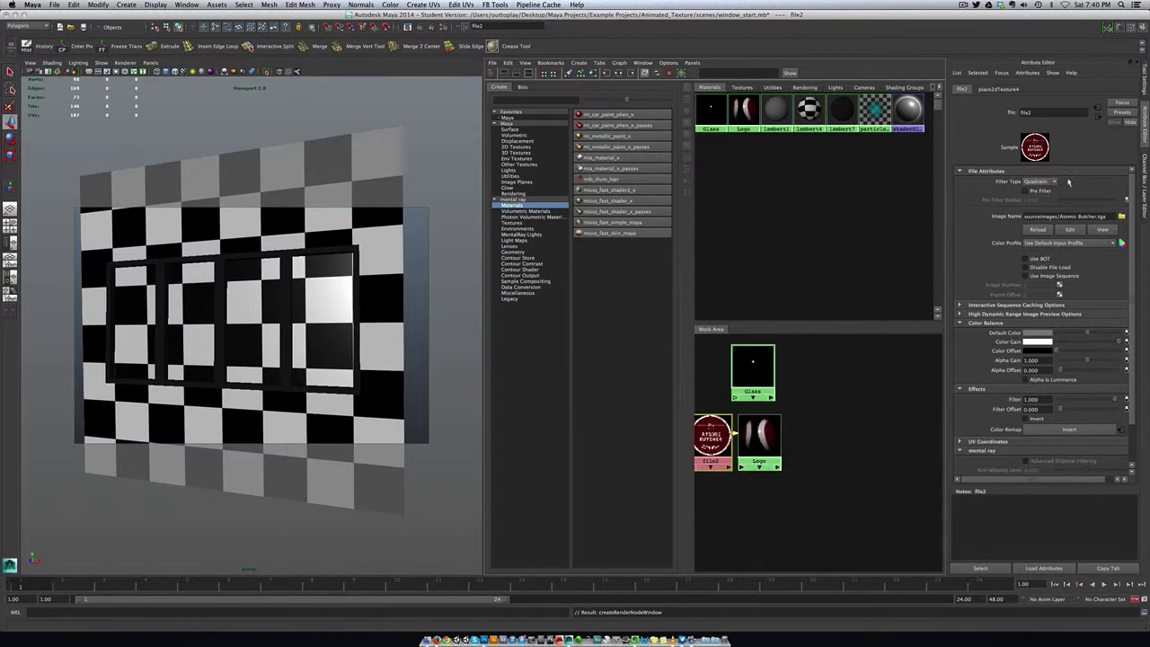
click(1097, 121)
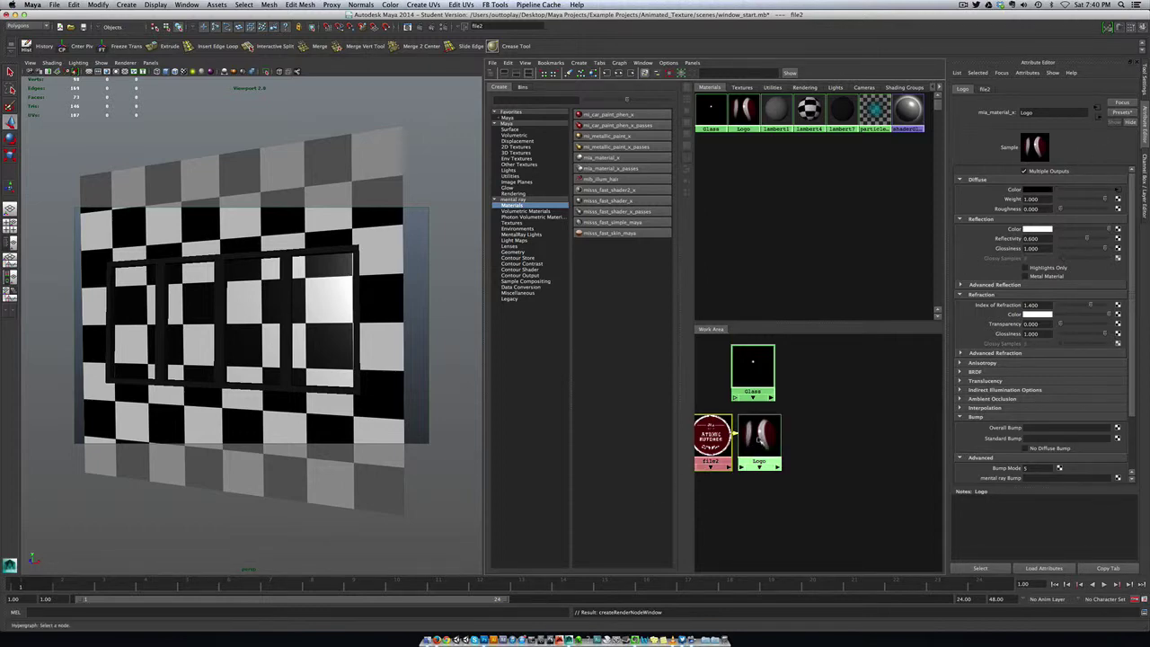
middle_drag(760, 438, 335, 286)
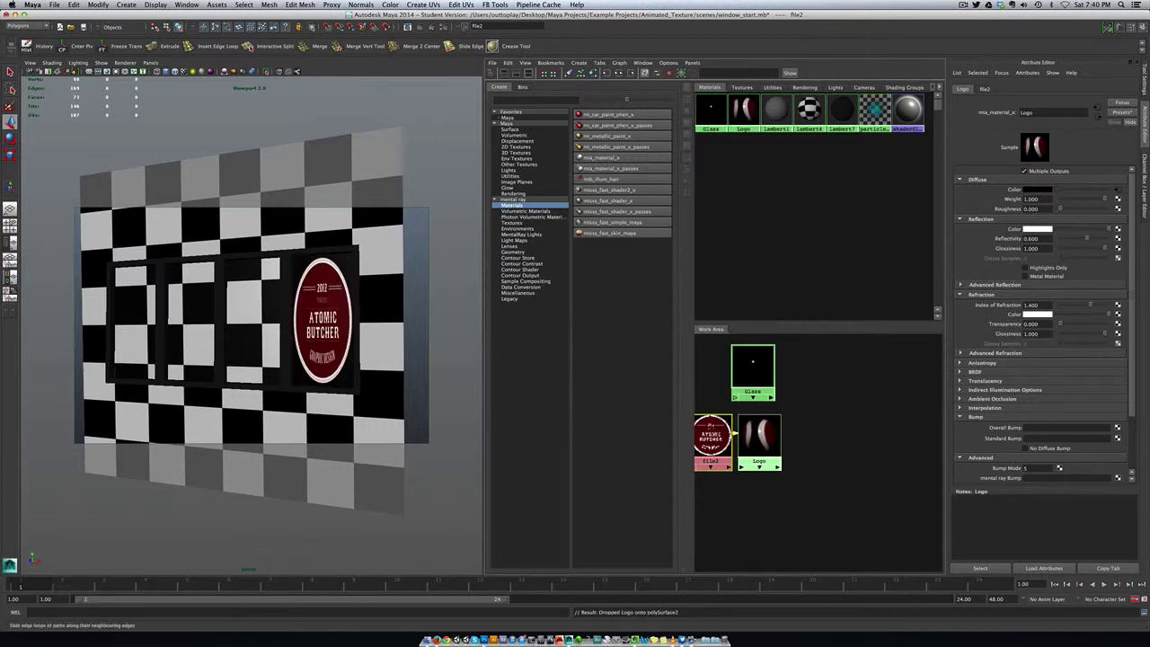
- Redo the mental ray render showing the logo beside the bluish panes, then close Render View
click(407, 27)
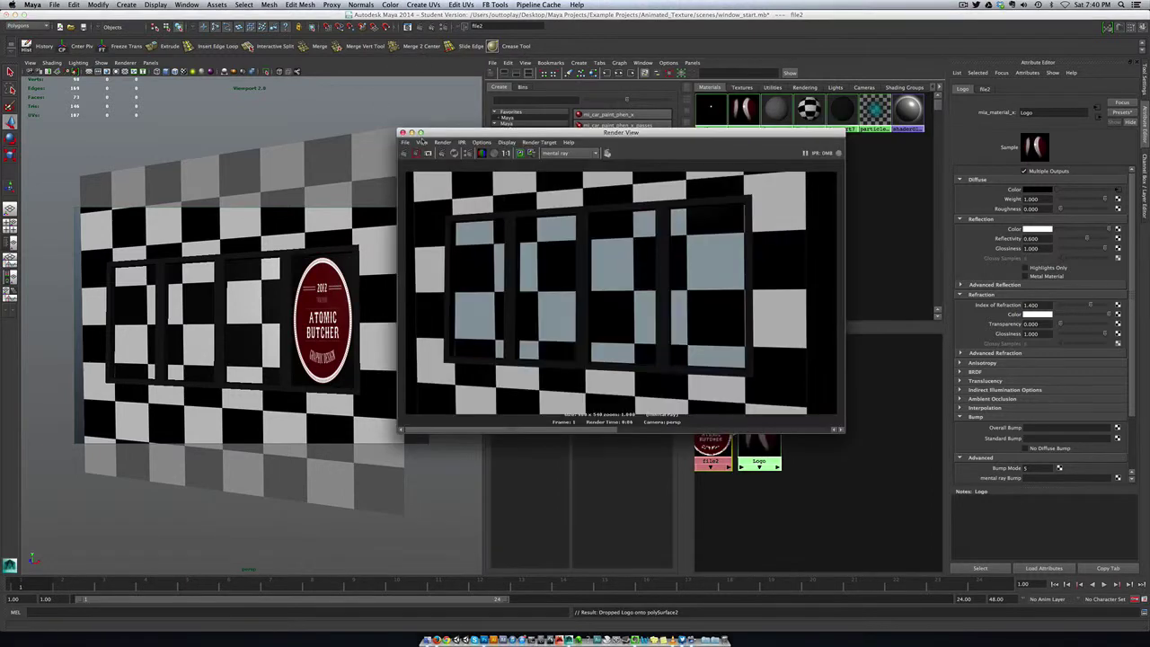
click(405, 153)
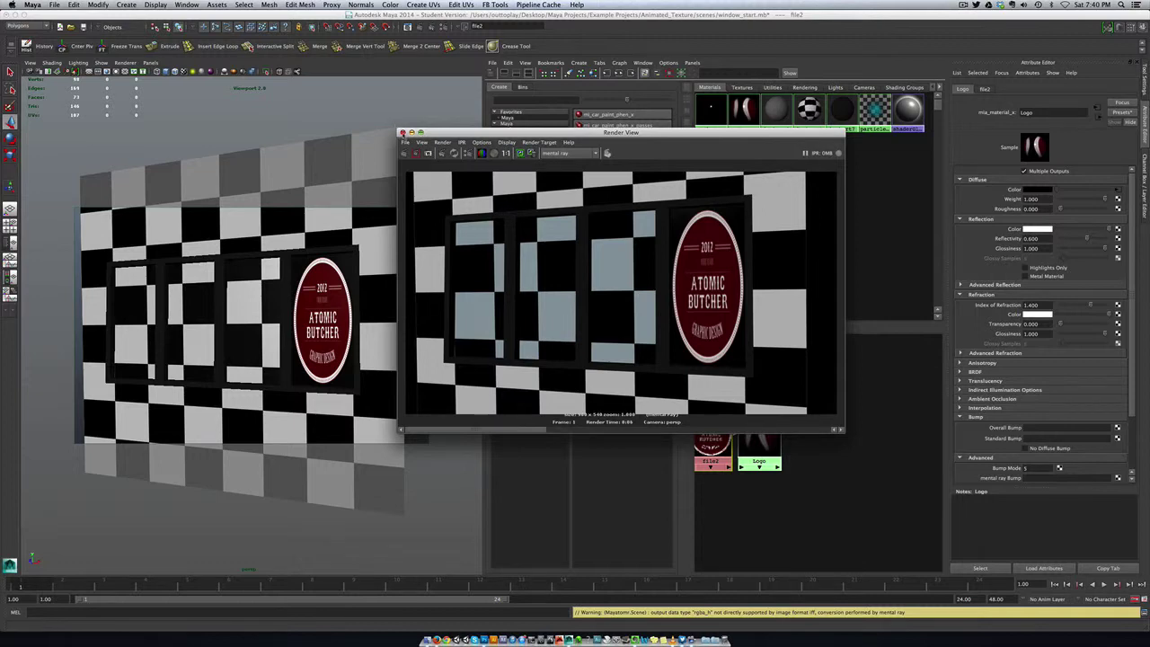
click(403, 132)
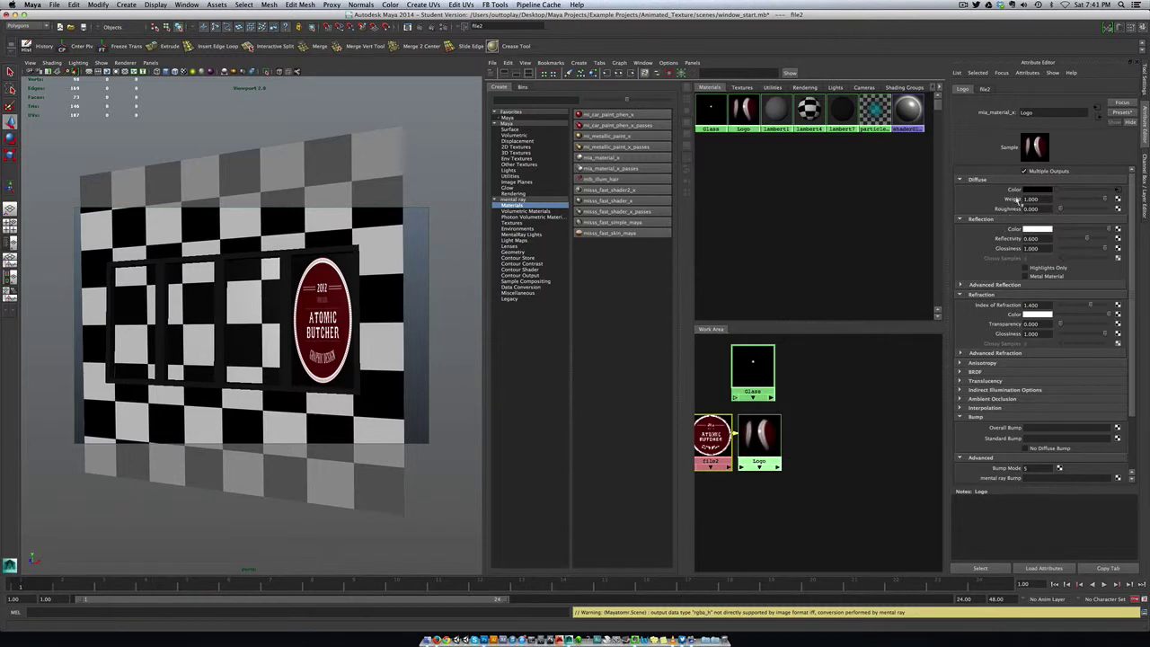
- Expand Logo's Advanced section and connect file2's alpha to its Cutout Opacity
scroll(991, 326, down, 3)
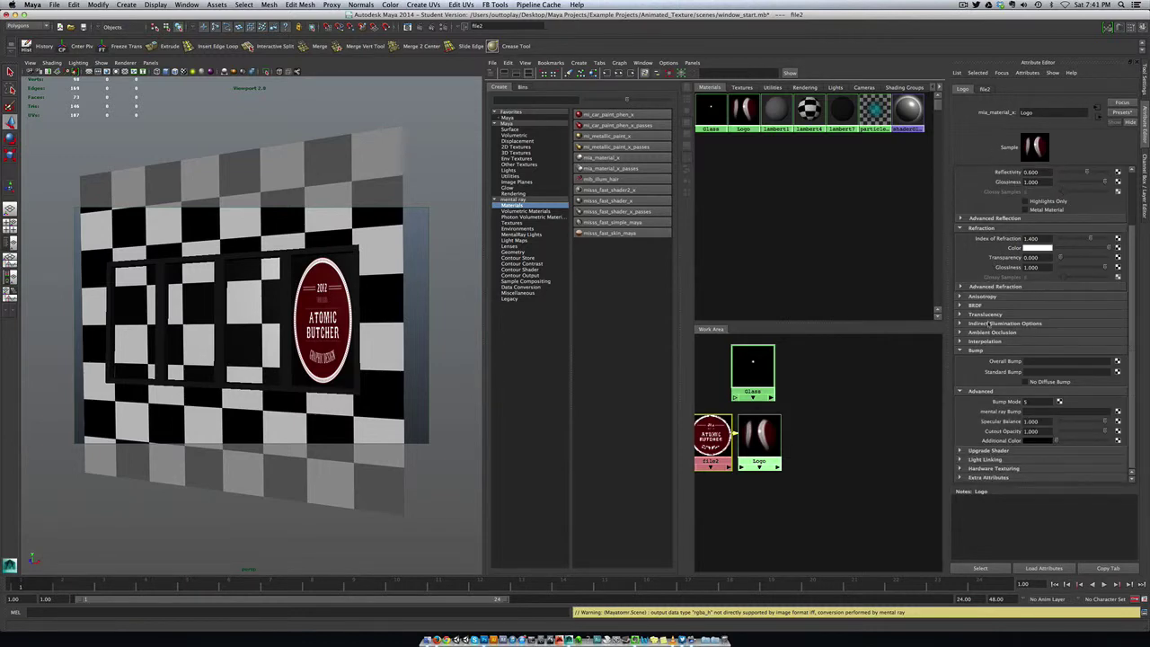
click(960, 392)
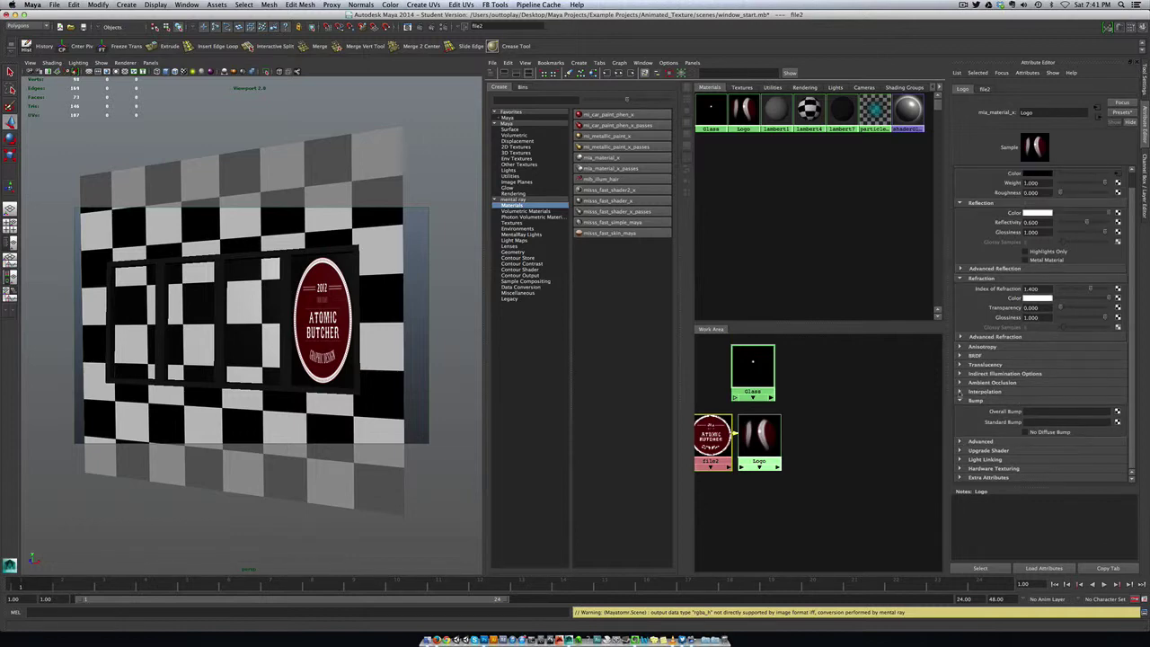
click(961, 400)
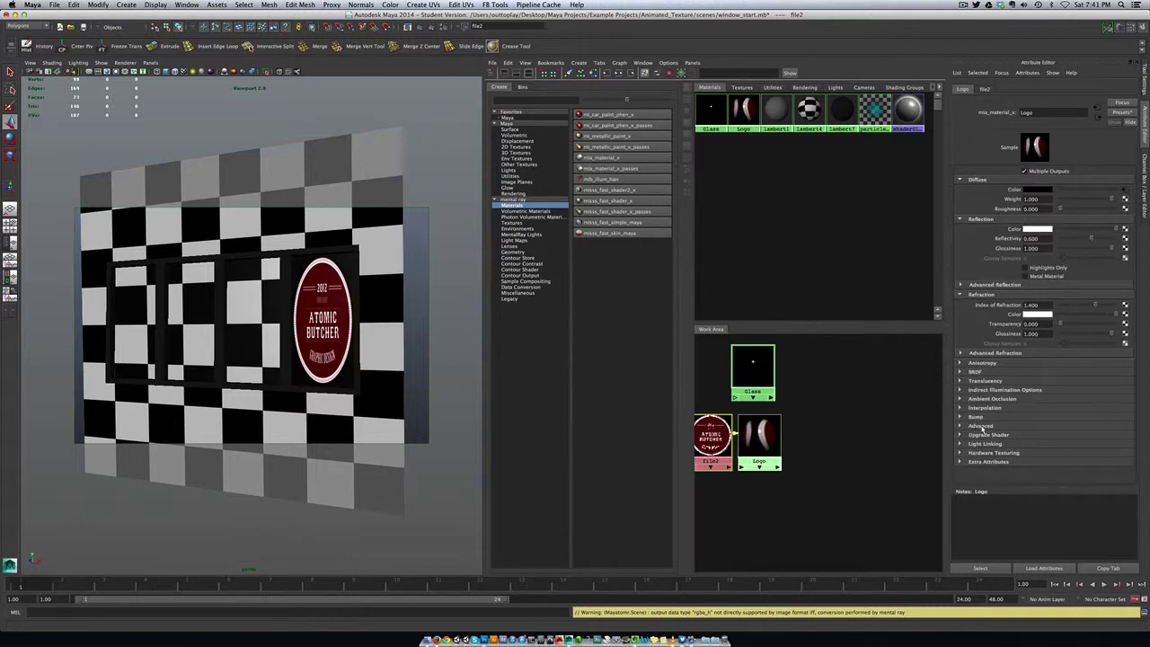
click(982, 426)
scroll(984, 425, down, 2)
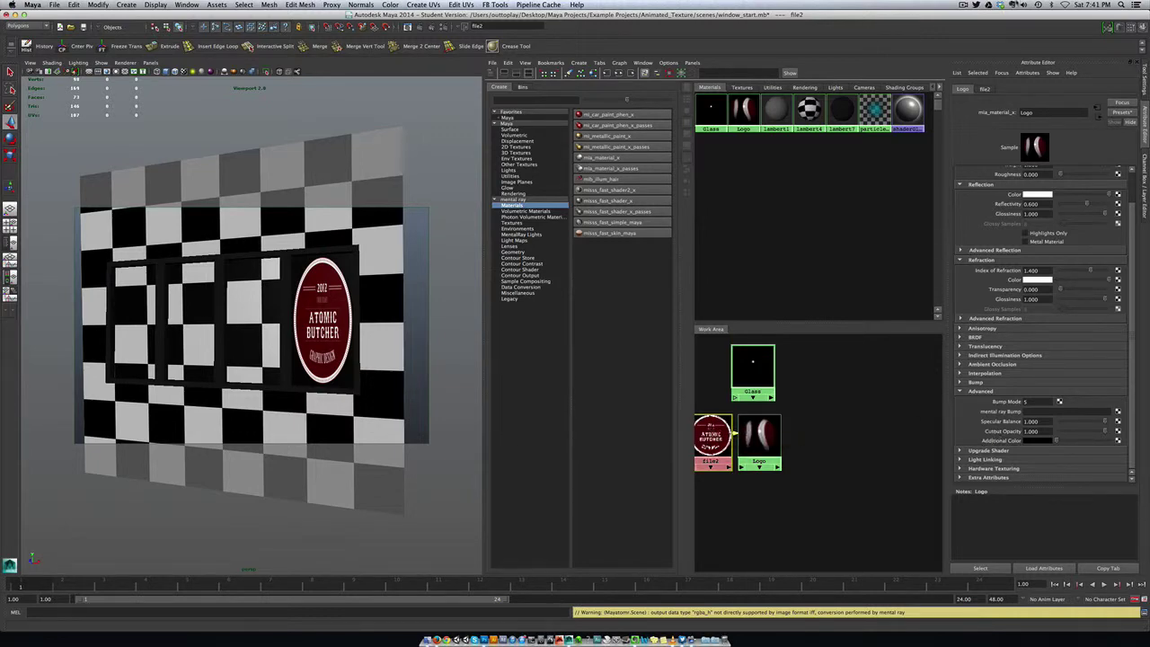
click(965, 5)
click(968, 33)
middle_drag(712, 440, 992, 435)
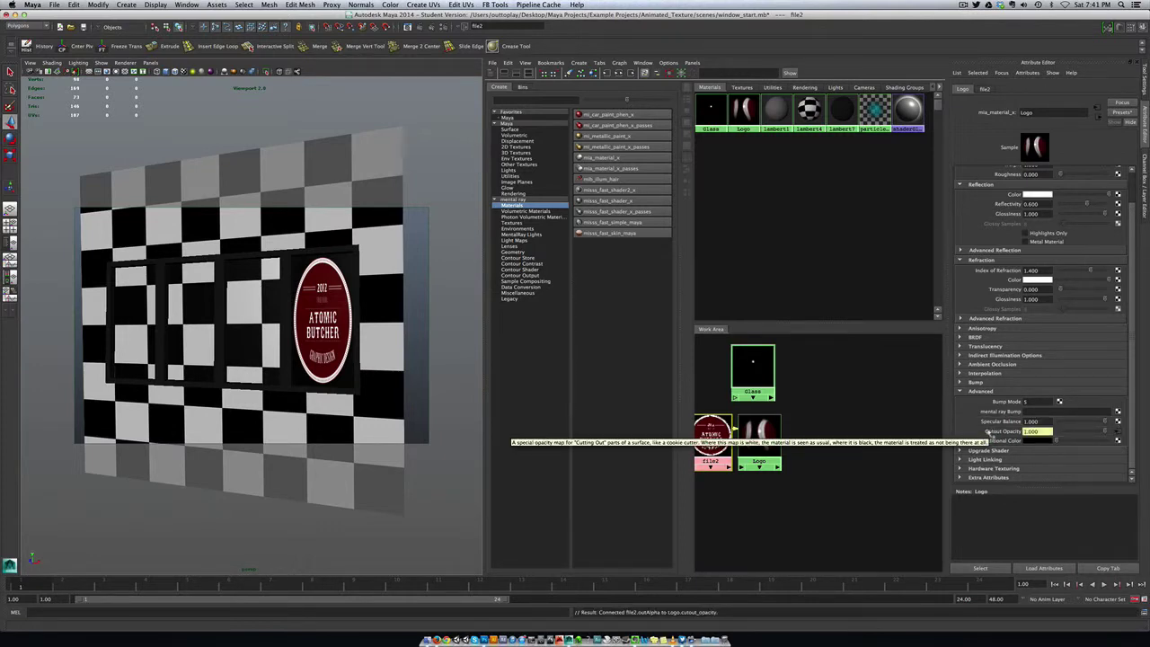
- Re-render in mental ray to show the logo as a round cut-out badge, then select the logo panel
click(407, 26)
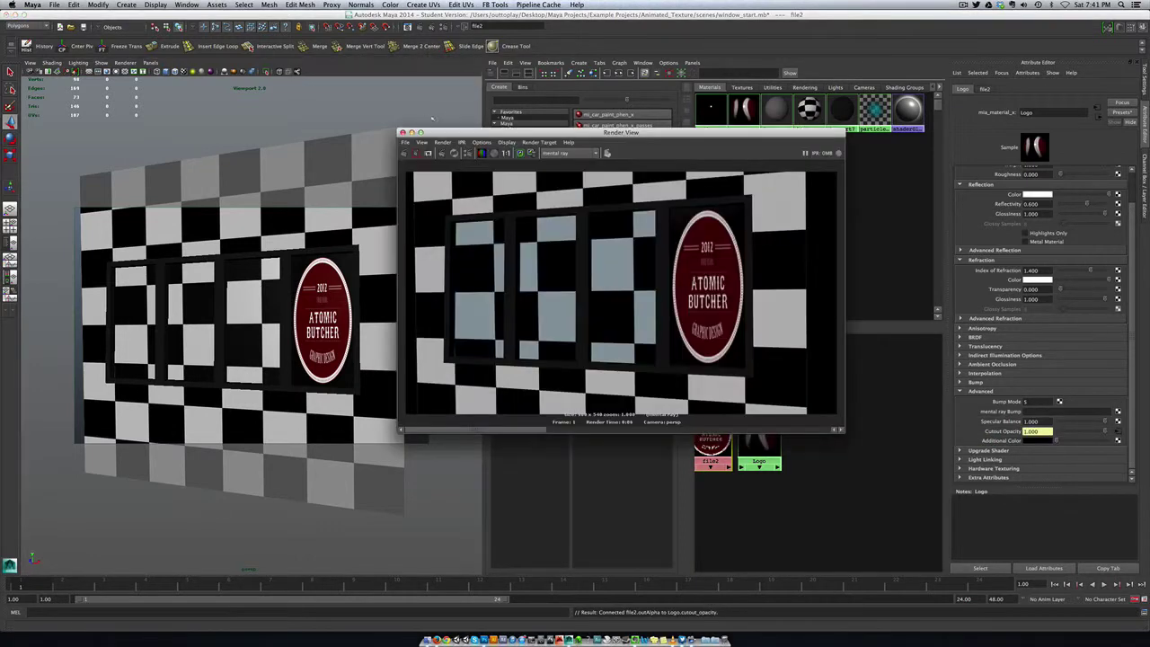
click(404, 154)
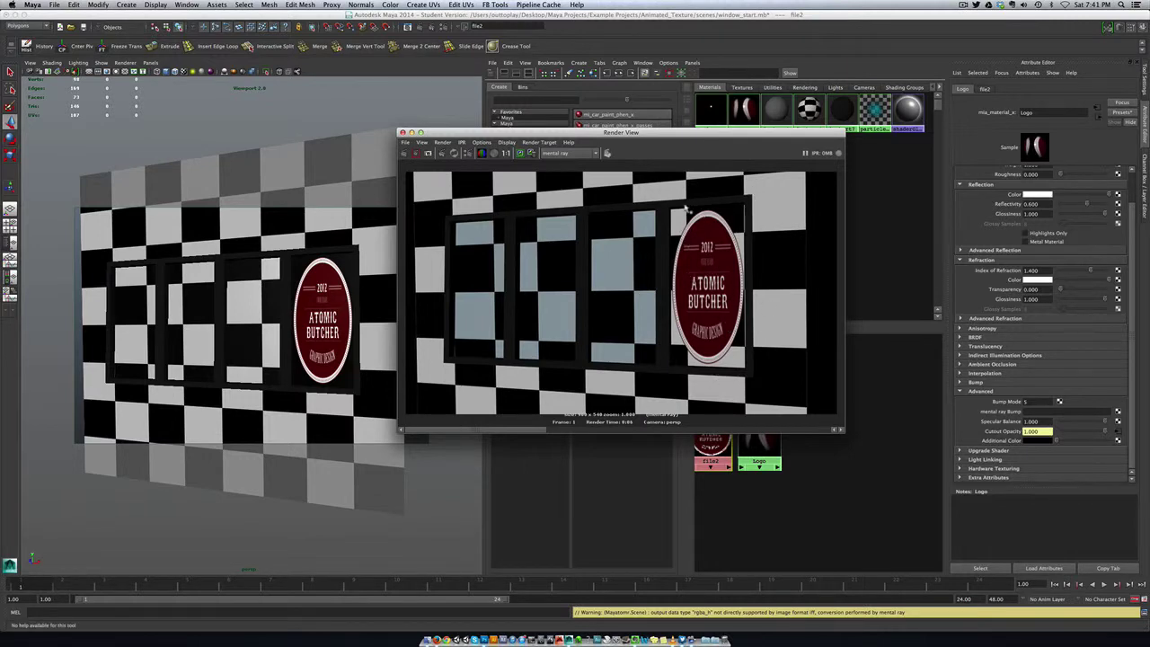
drag(647, 132, 676, 116)
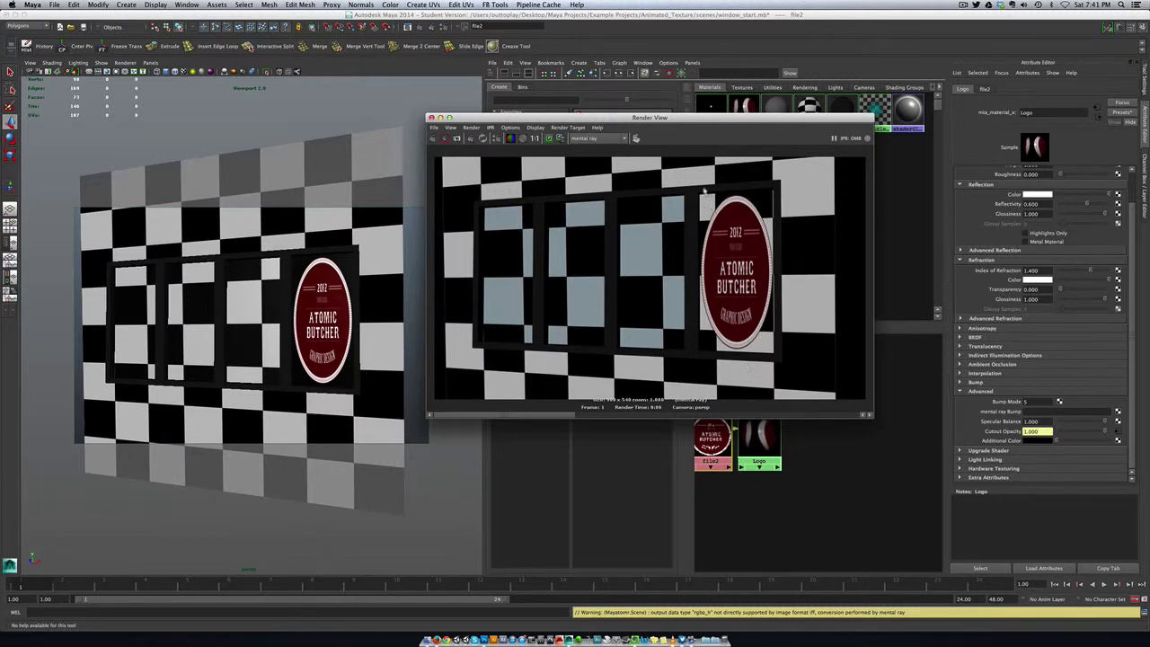
drag(630, 115, 712, 96)
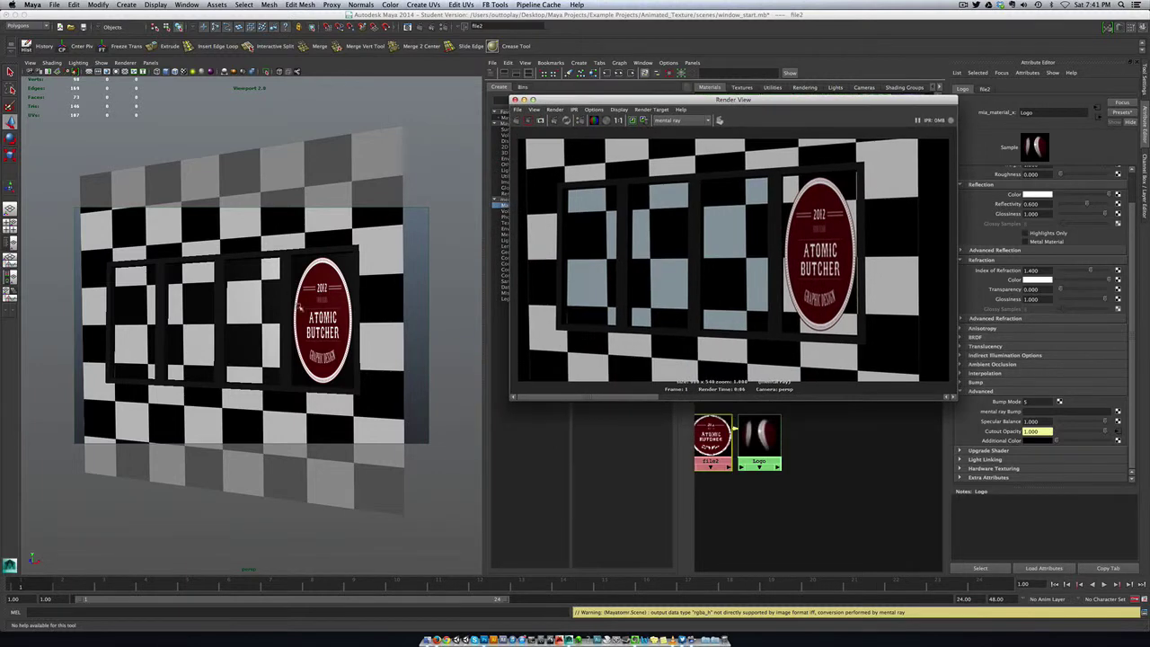
click(321, 279)
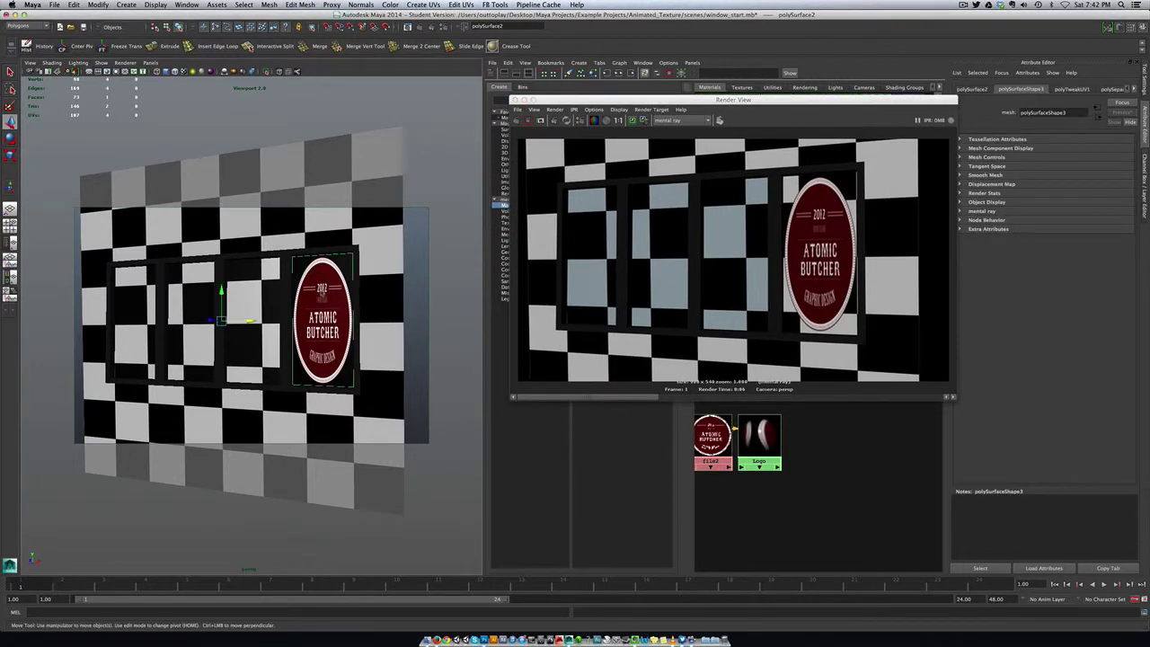
- Open the UV Texture Editor and display the logo panel's UVs
click(460, 5)
click(481, 201)
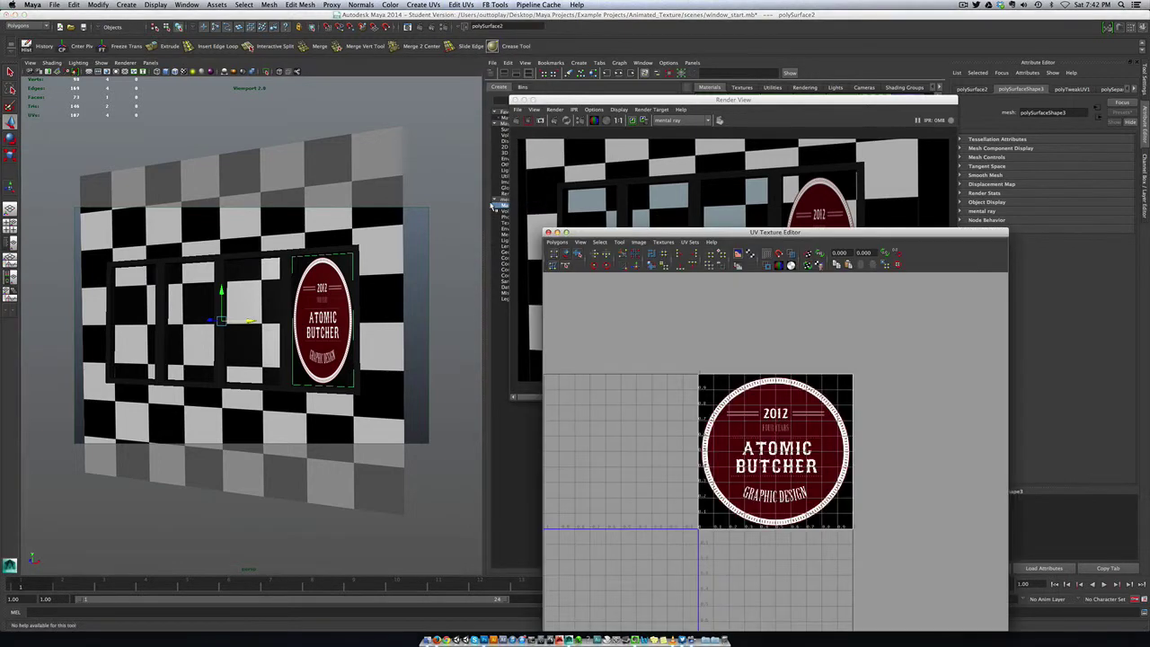
drag(634, 231, 600, 84)
click(131, 290)
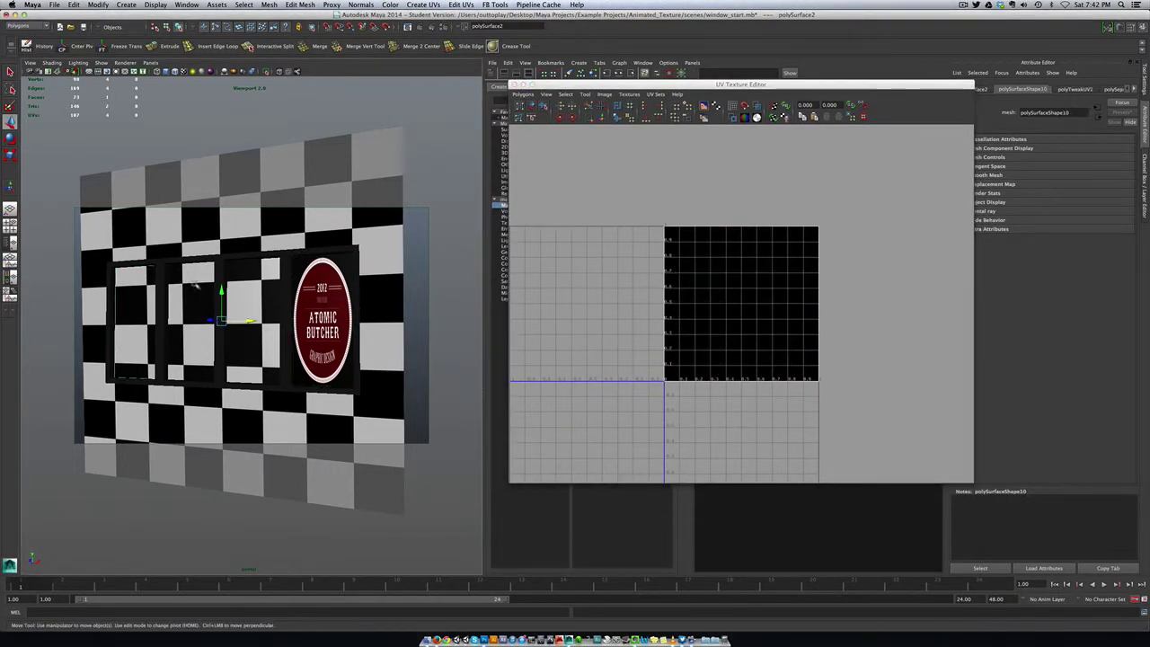
click(241, 273)
click(523, 95)
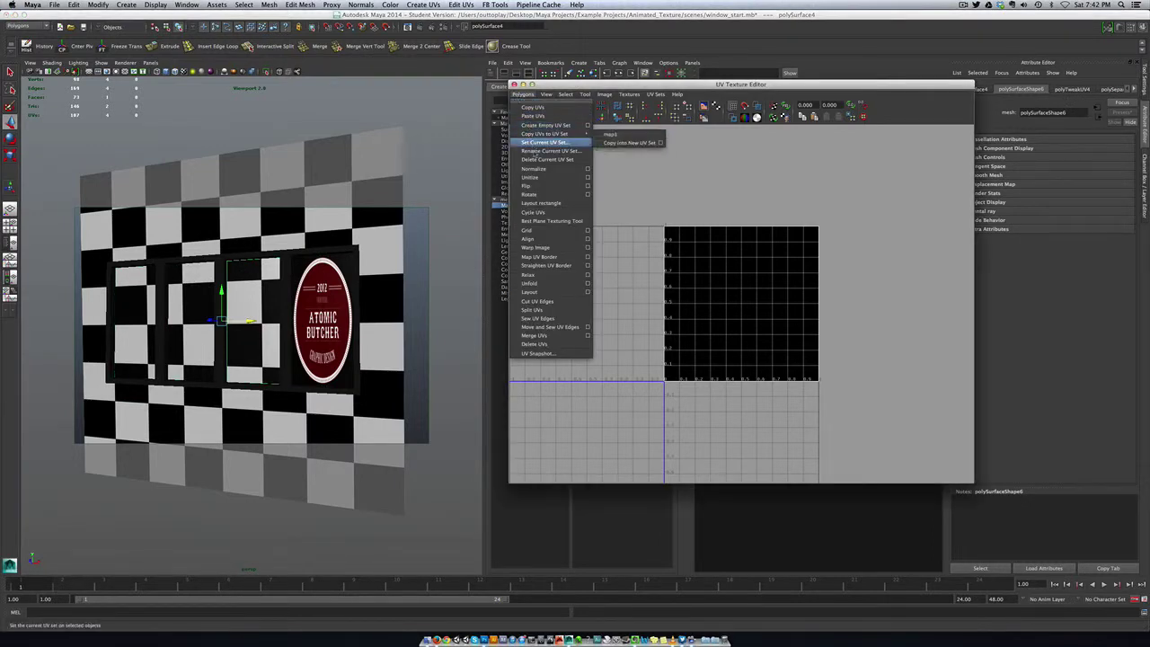
click(539, 180)
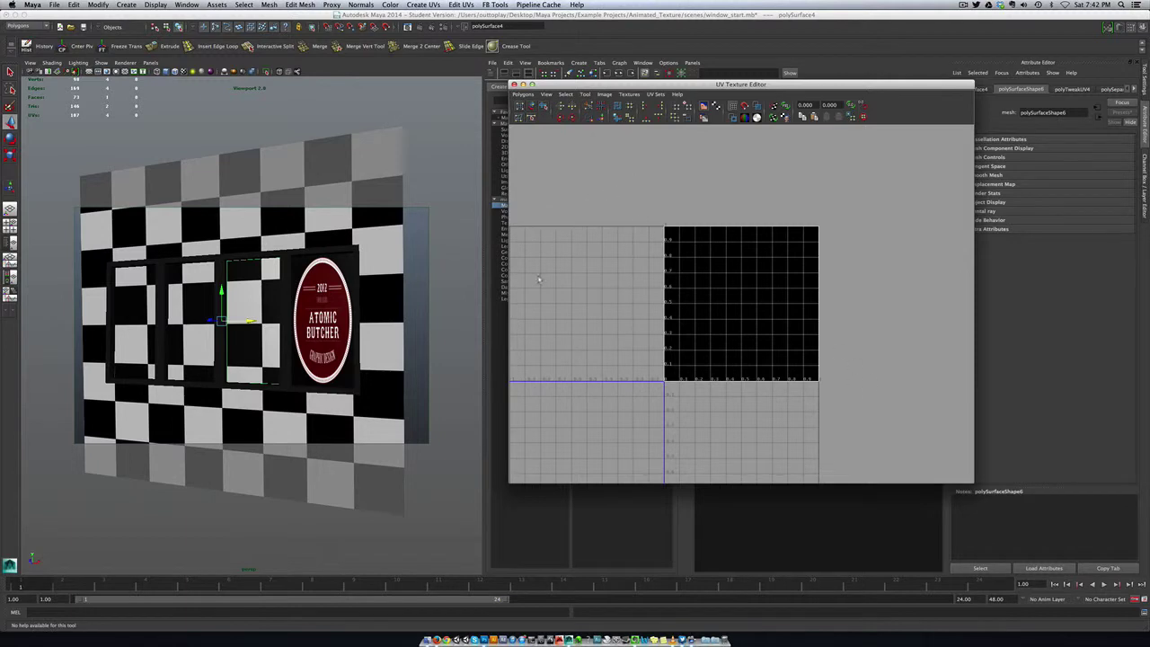
click(322, 293)
click(322, 293)
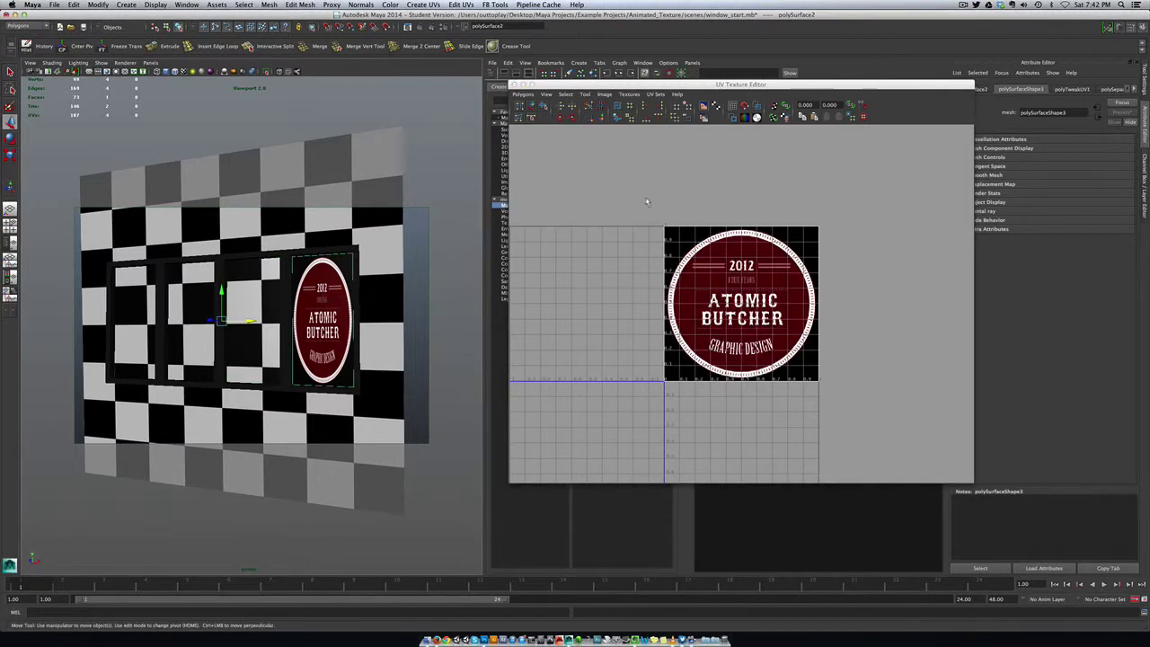
- Narrow the logo UV shell with the Smooth UV Tool, then scale it to repeat three times
right_drag(719, 259, 674, 231)
drag(651, 216, 831, 391)
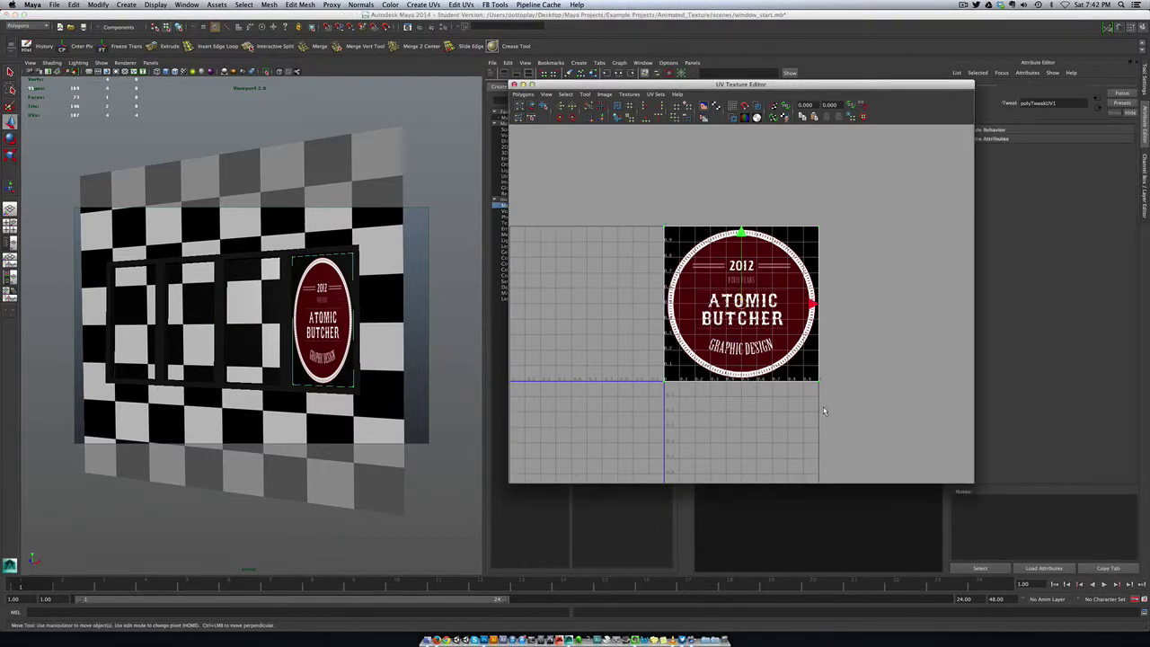
click(543, 105)
drag(652, 391, 757, 377)
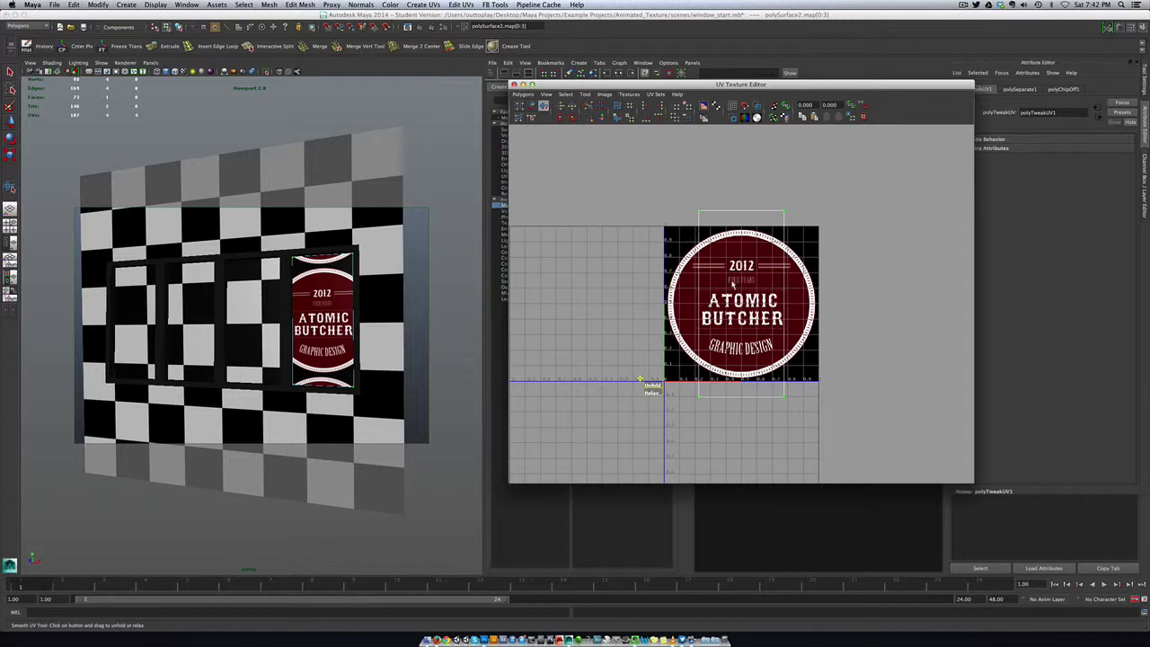
key(r)
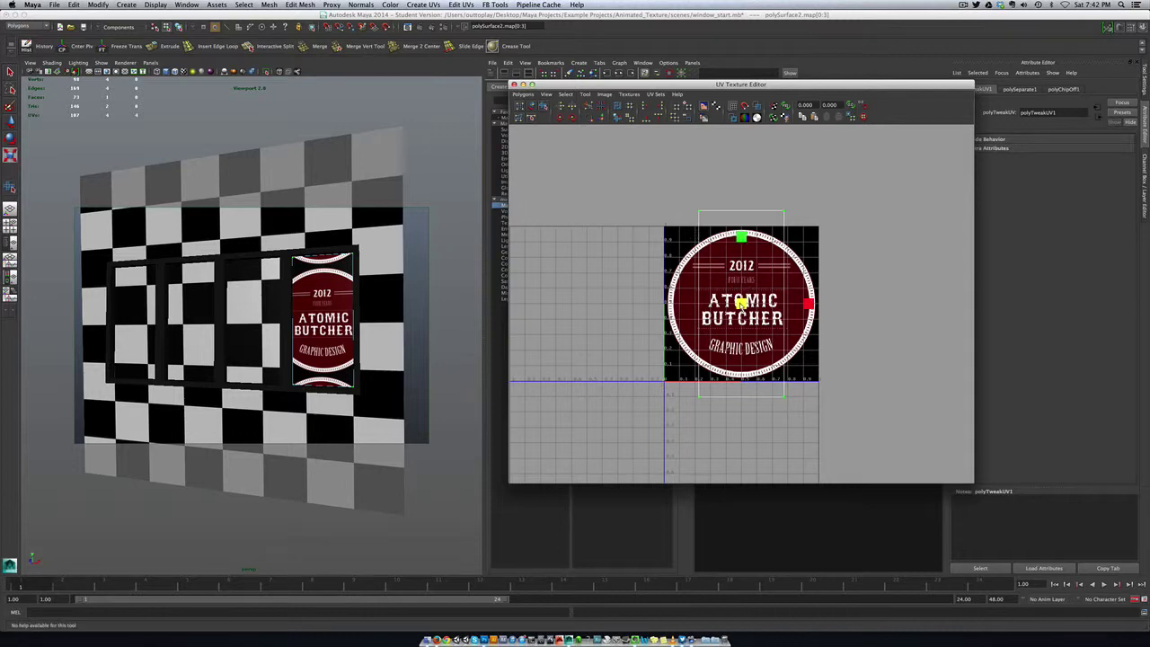
drag(741, 304, 812, 298)
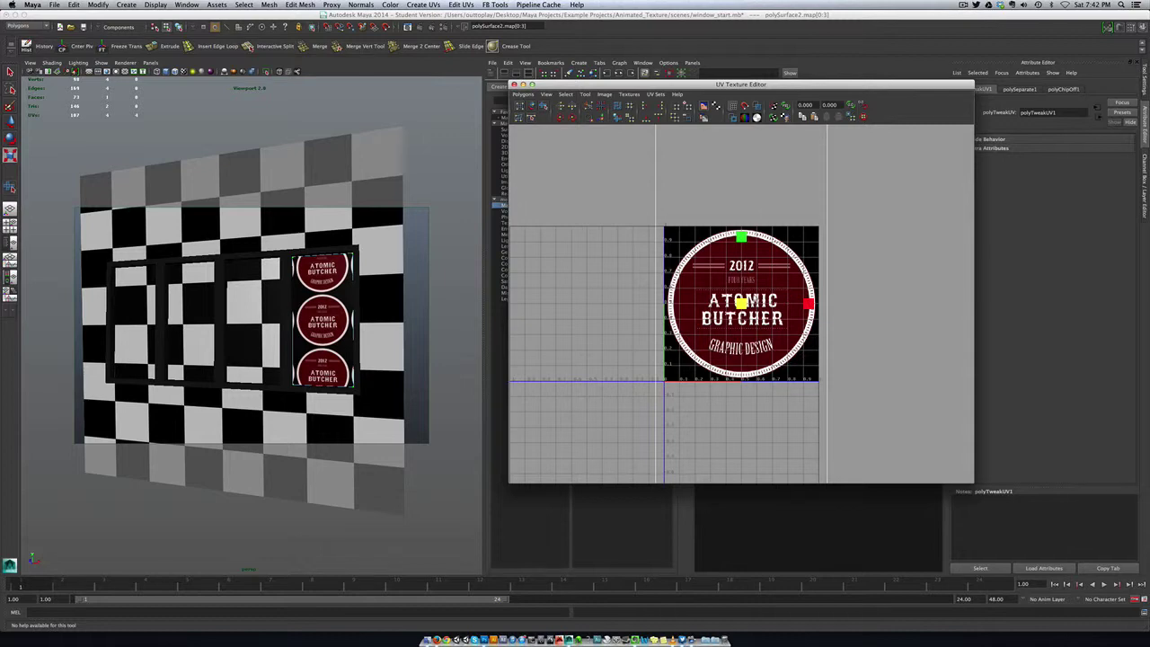
scroll(742, 303, down, 3)
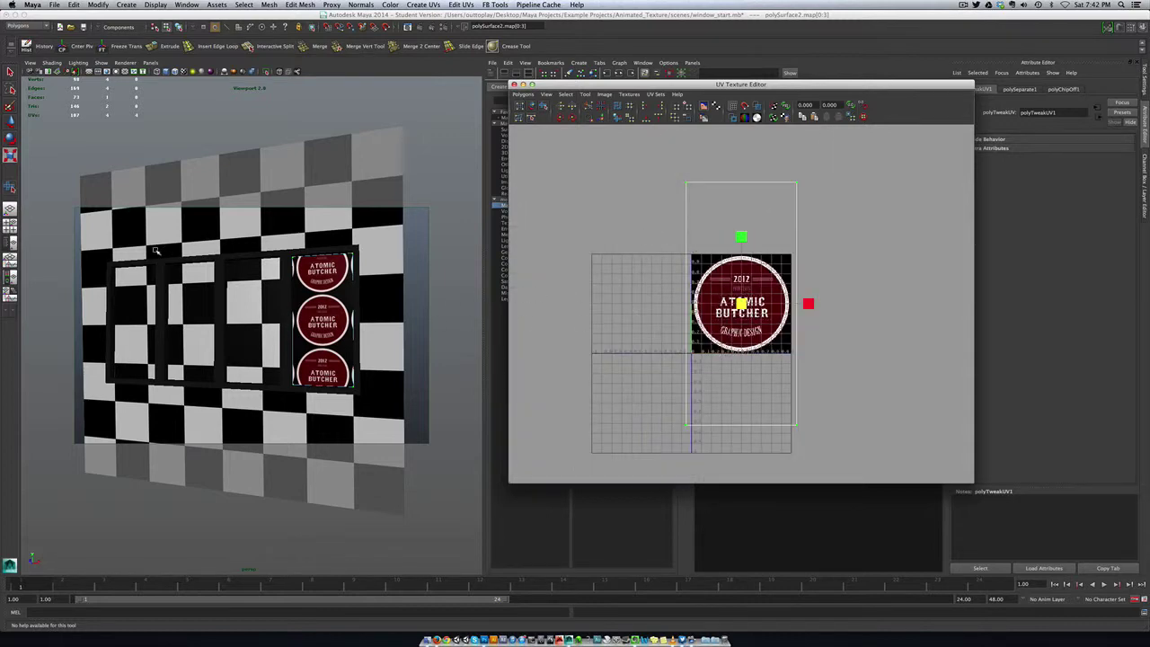
drag(644, 87, 584, 72)
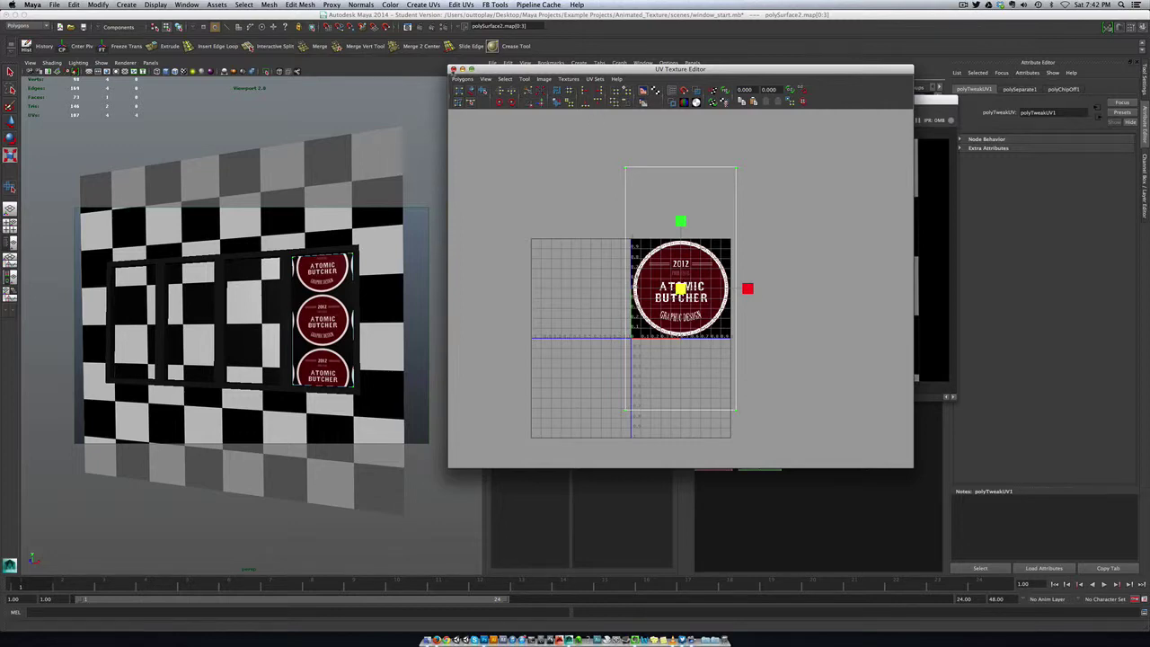
- Turn off Wrap U and Wrap V on place2dTexture4 and re-render to show one logo
click(454, 69)
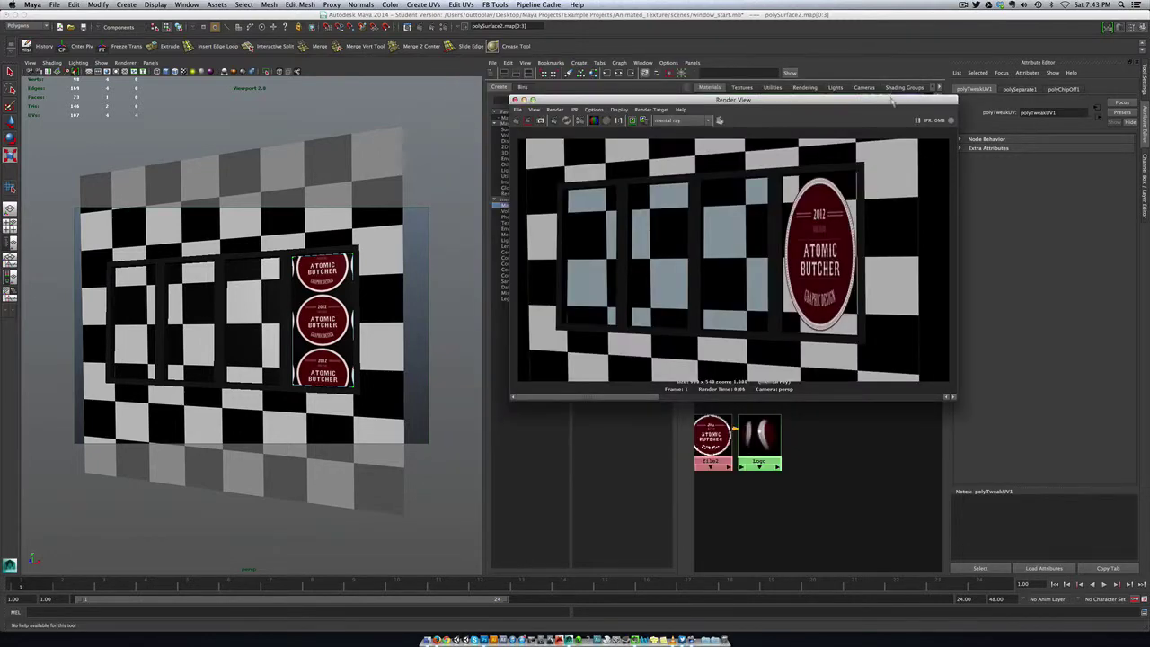
drag(894, 100, 741, 80)
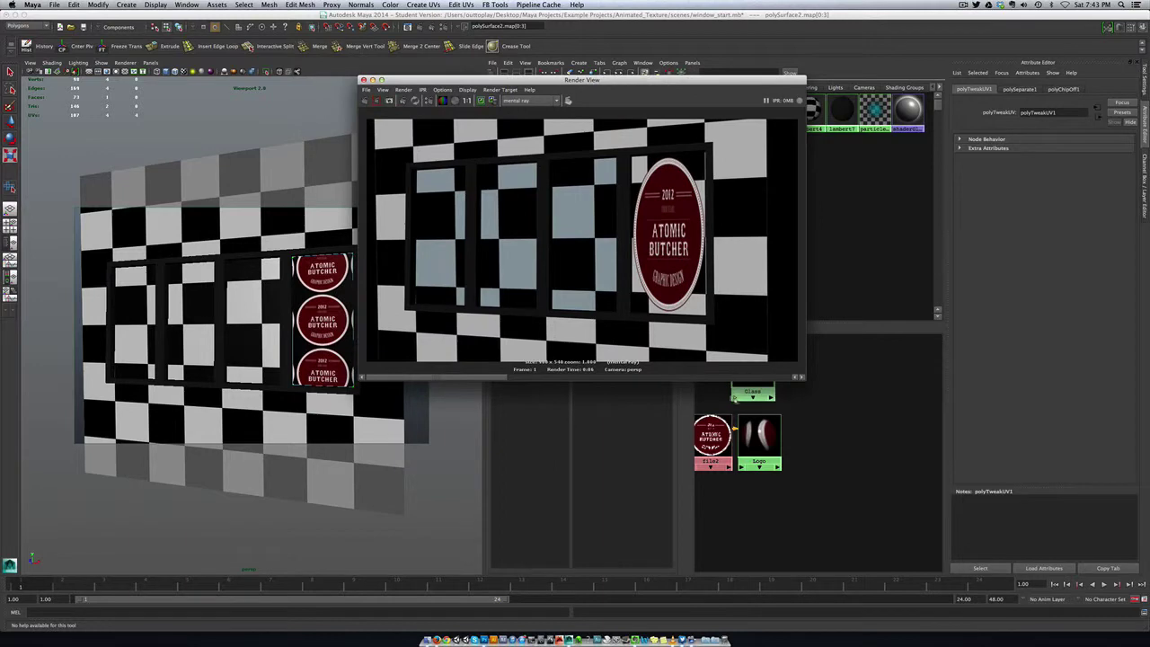
click(727, 430)
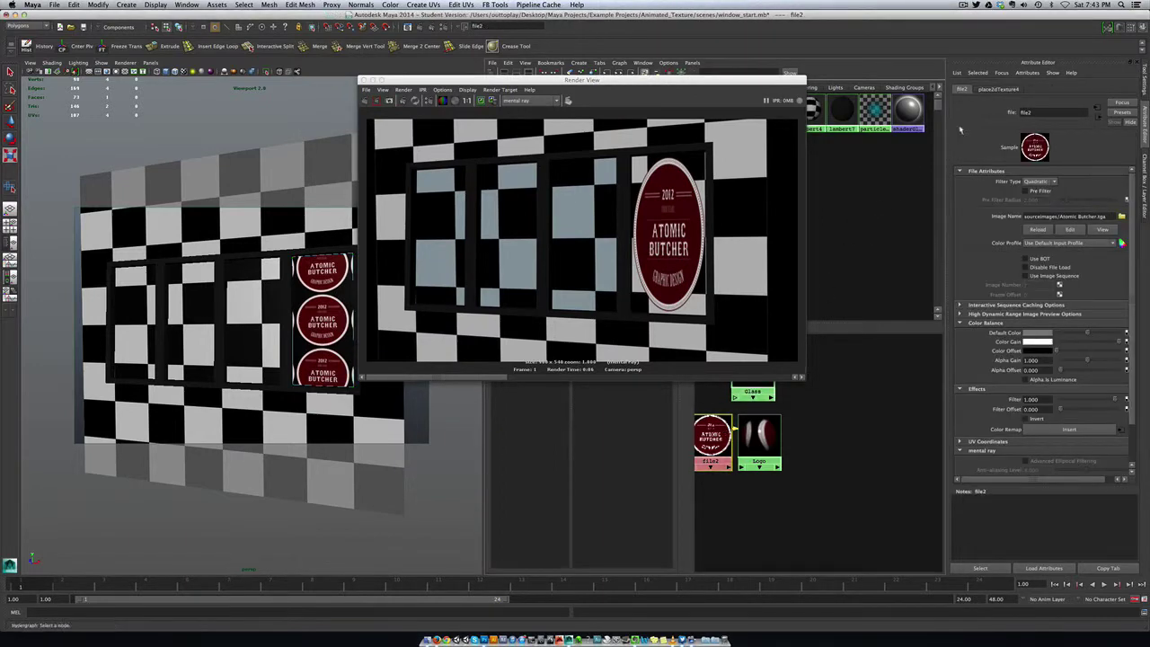
click(991, 90)
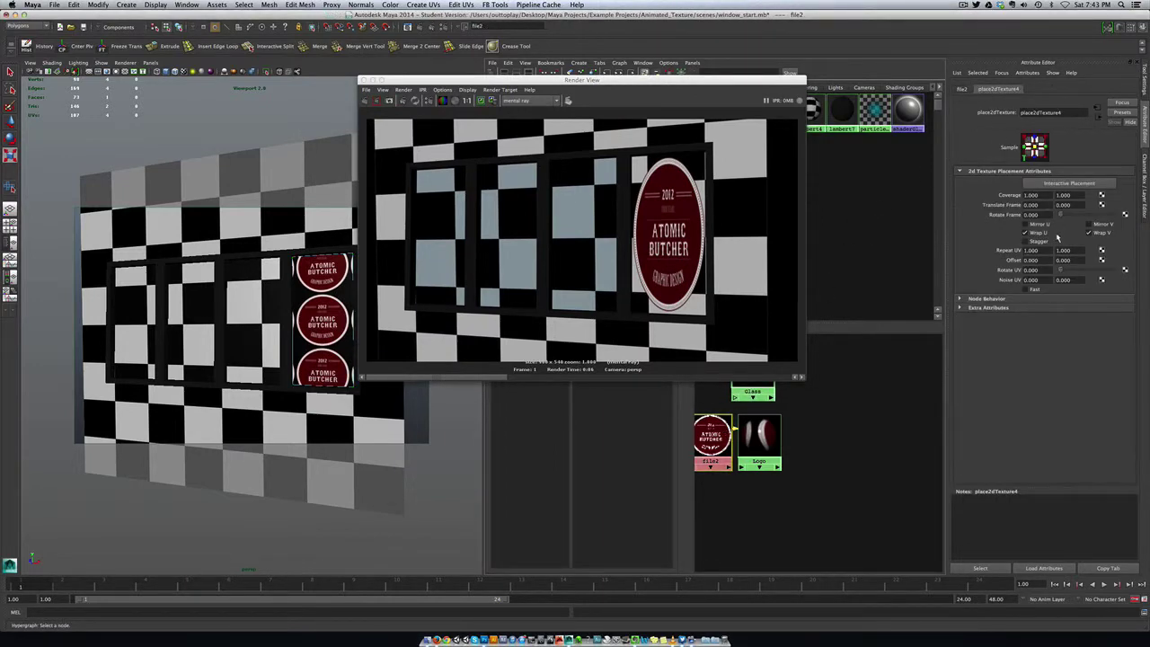
click(1039, 234)
click(1089, 233)
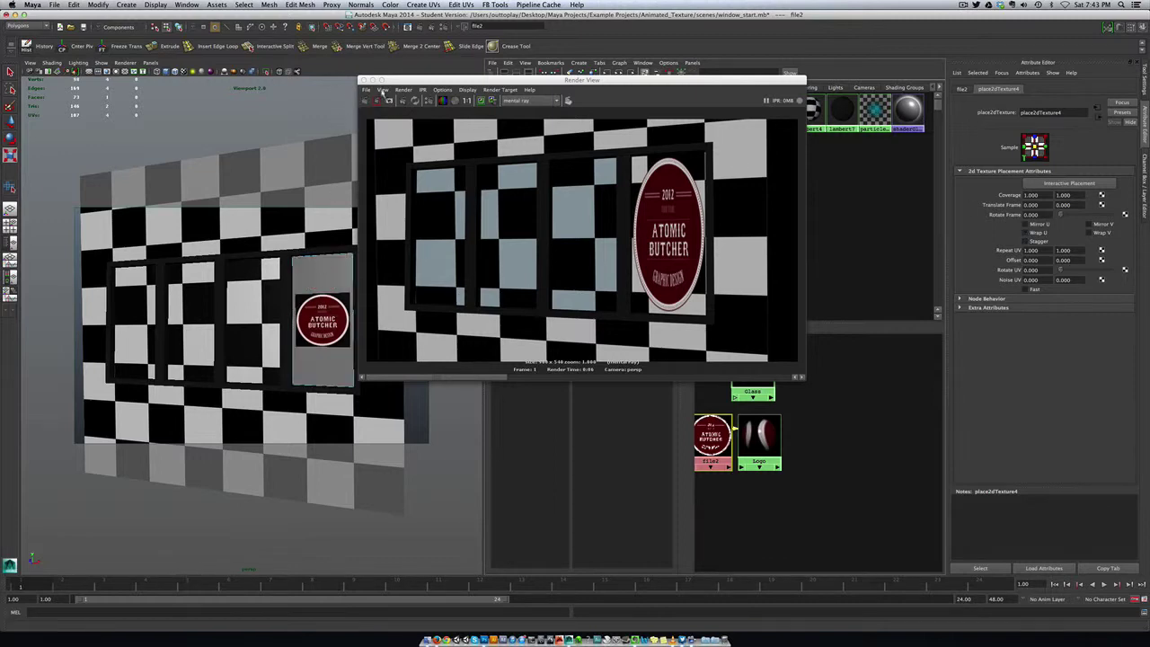
drag(386, 82, 439, 97)
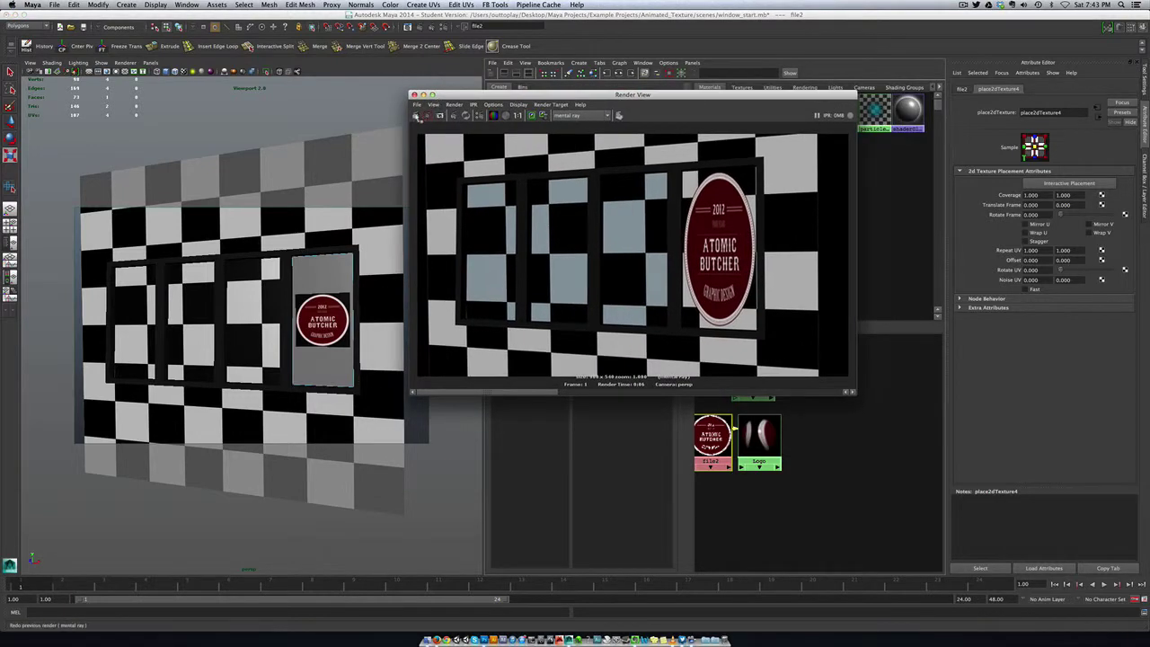
click(417, 116)
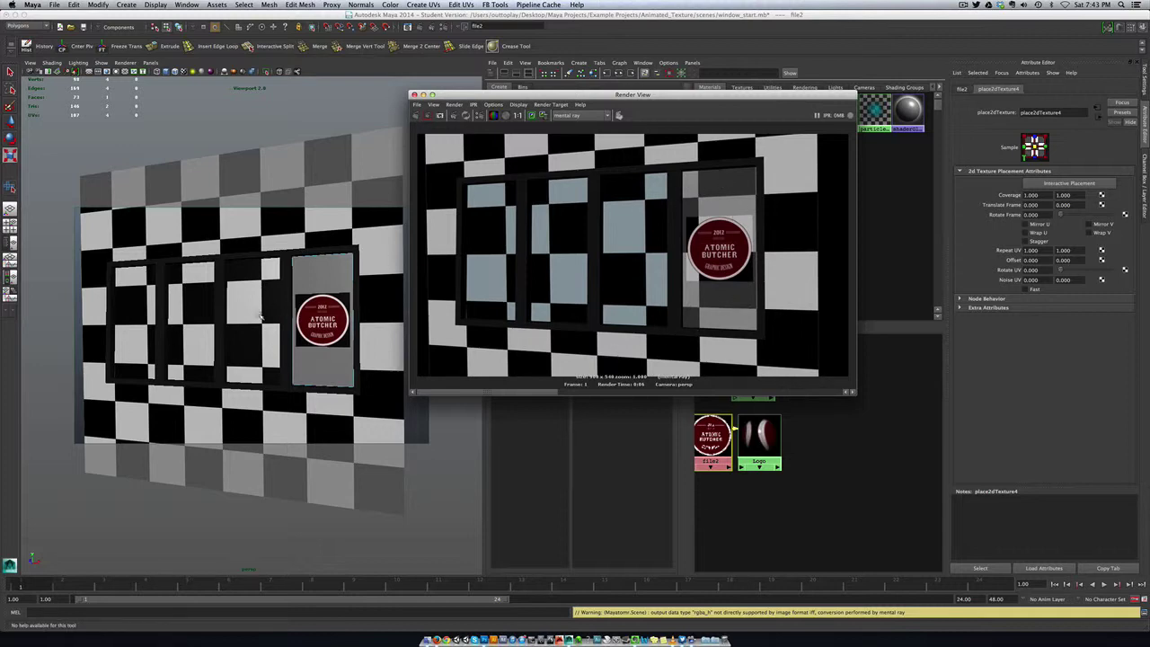
- Select the logo panel and bring up the Logo material's file2 texture attributes
click(321, 277)
right_drag(321, 277, 370, 260)
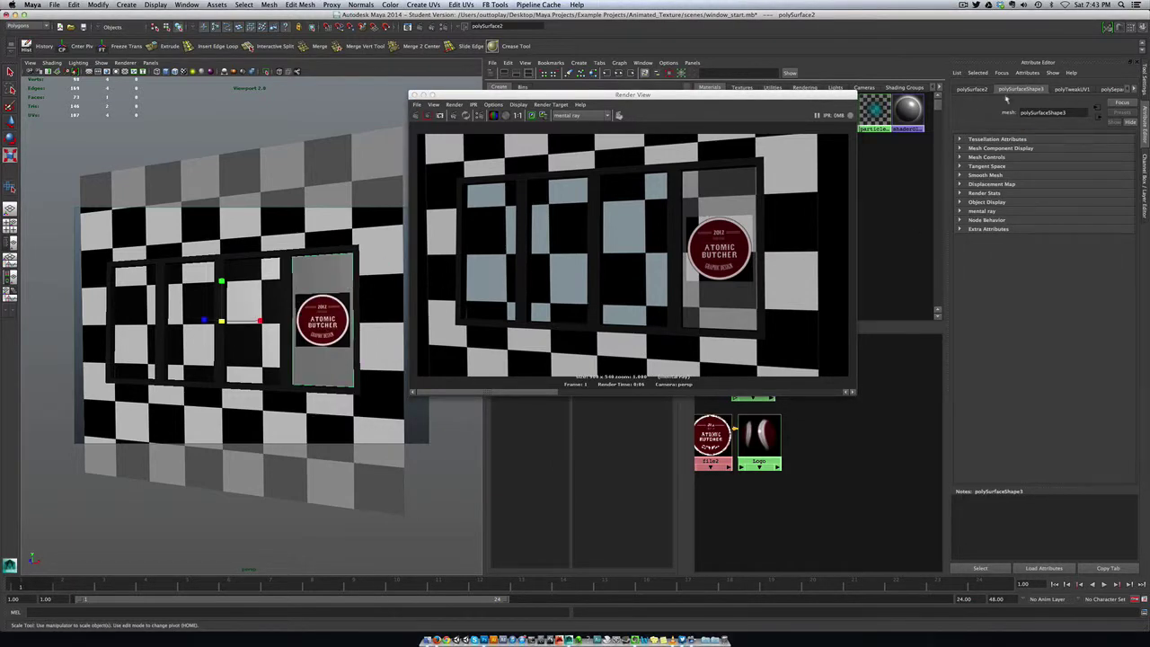
click(760, 438)
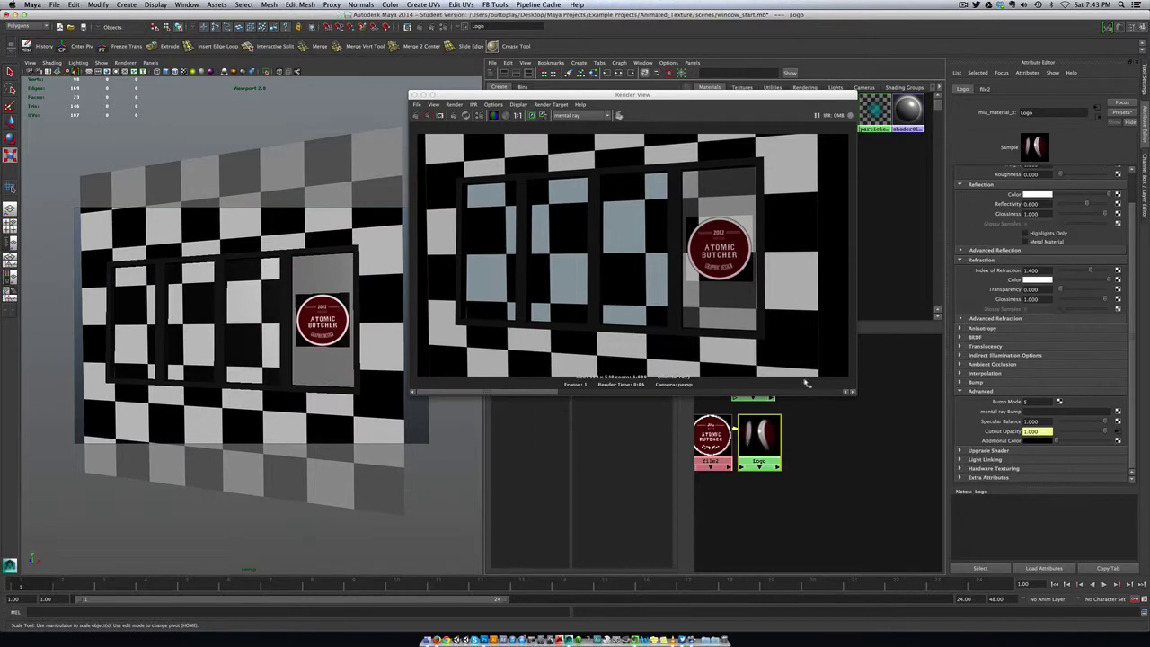
scroll(993, 295, up, 2)
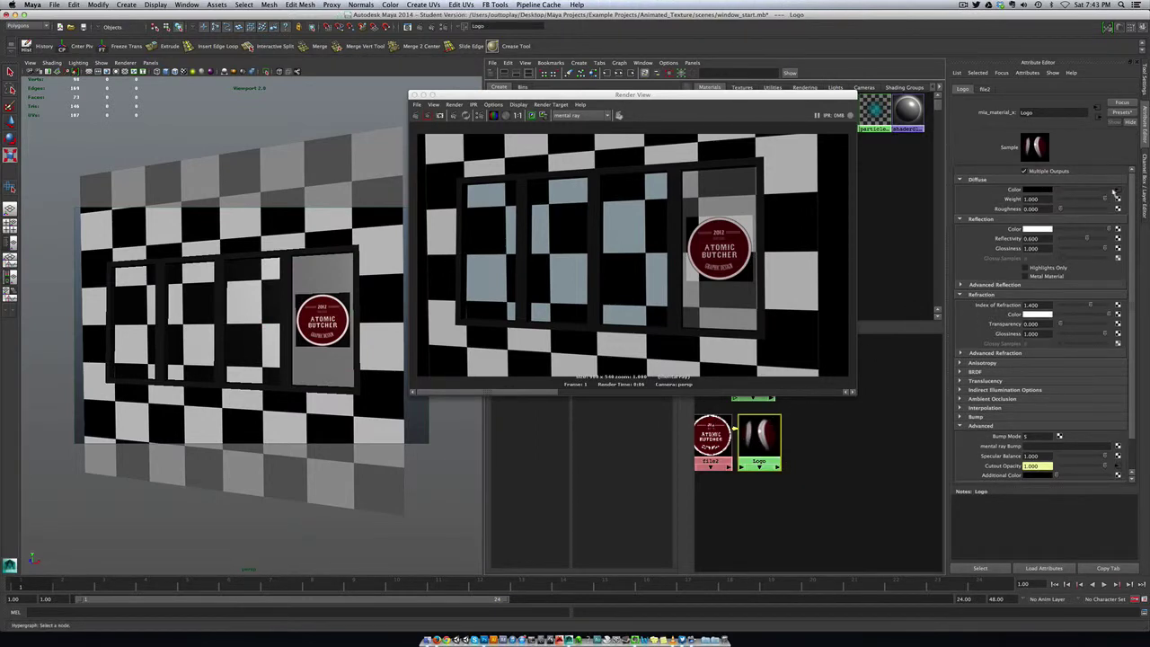
click(1118, 192)
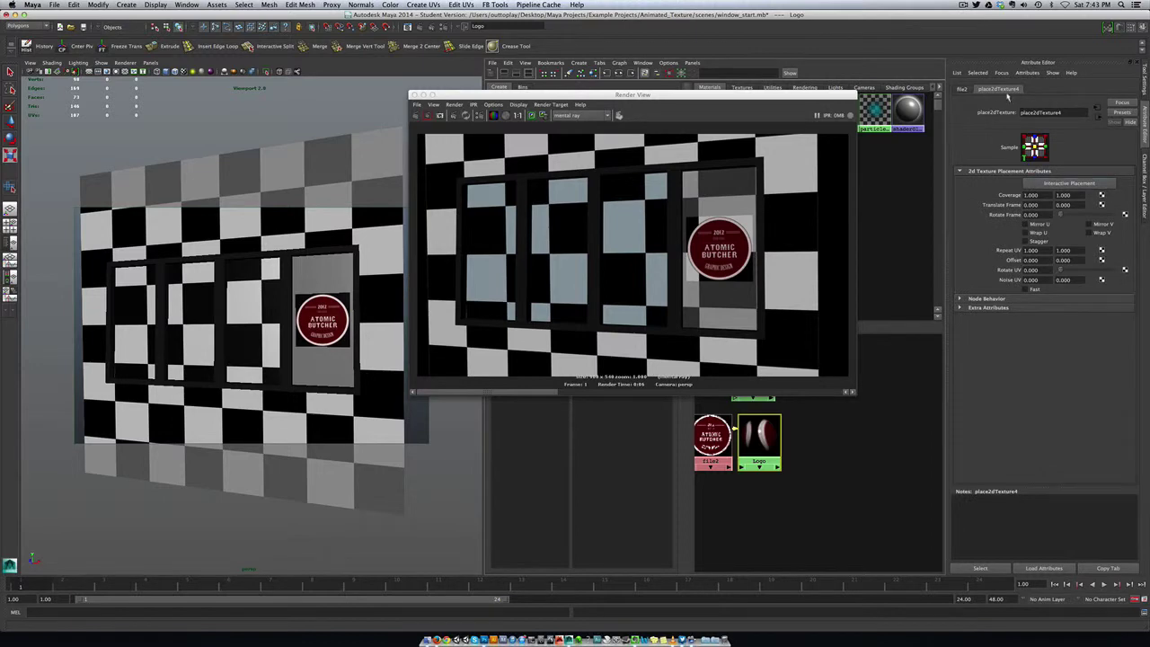
click(961, 89)
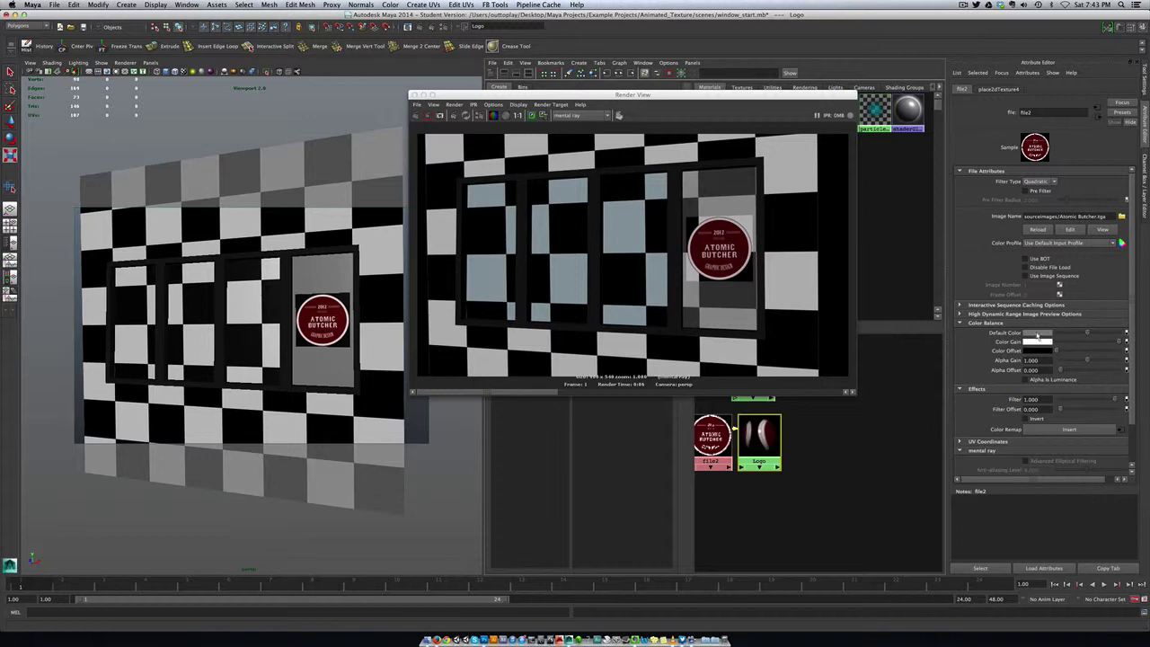
- Set file2's Default Color to black and re-render the window in mental ray
click(1040, 332)
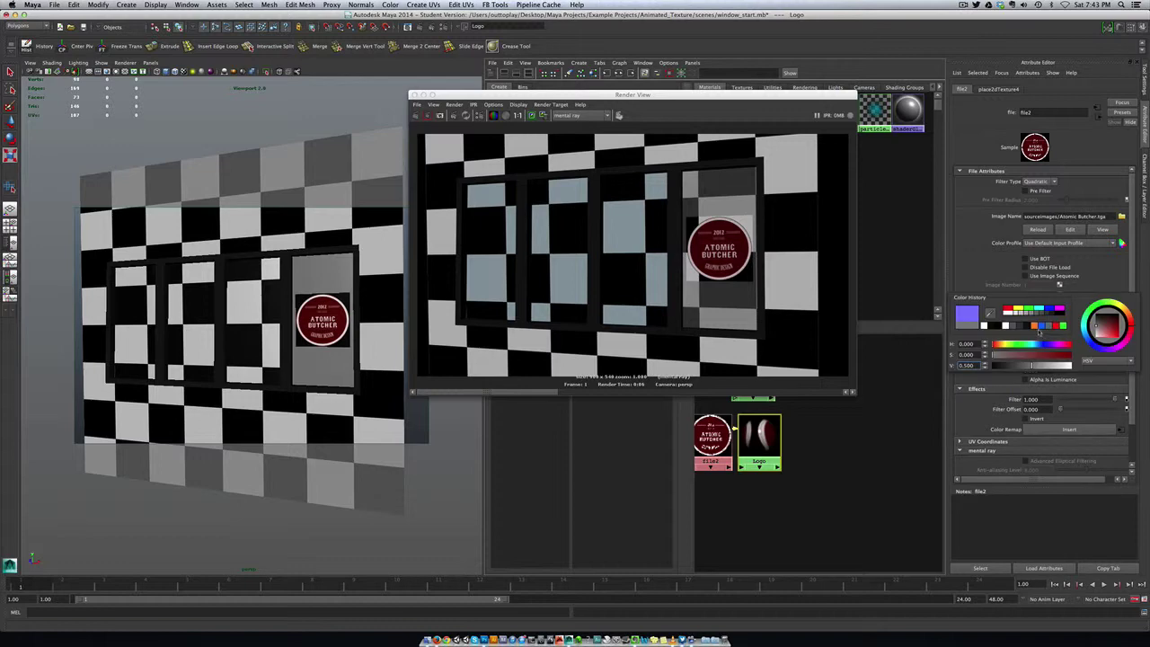
click(1036, 327)
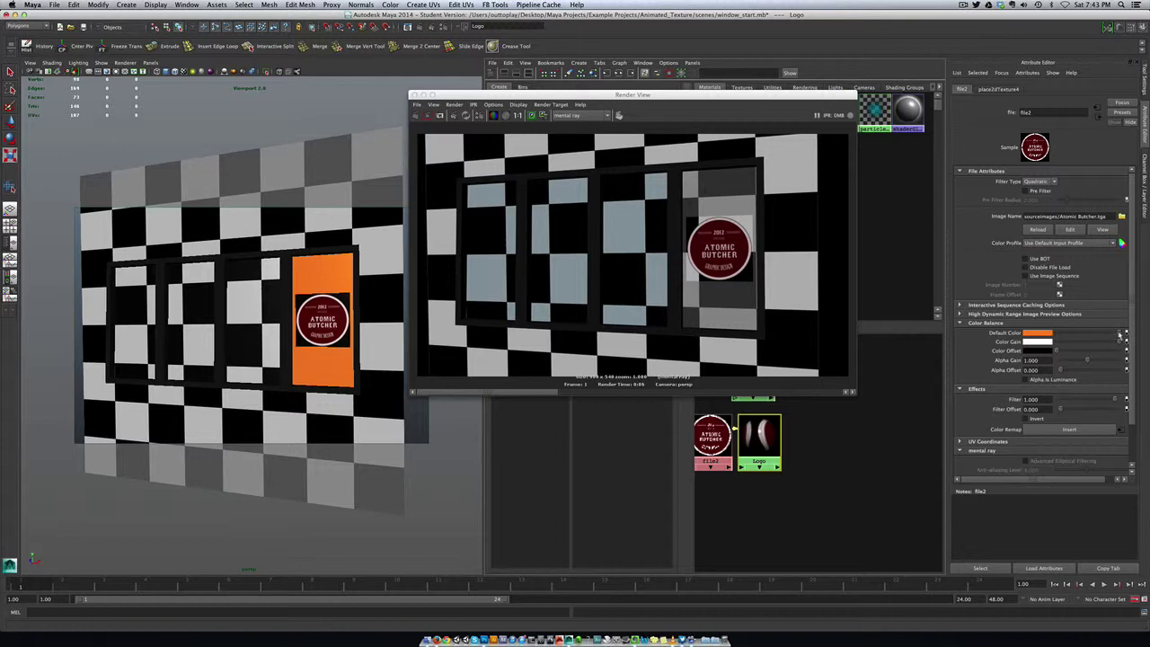
drag(1121, 335, 1054, 340)
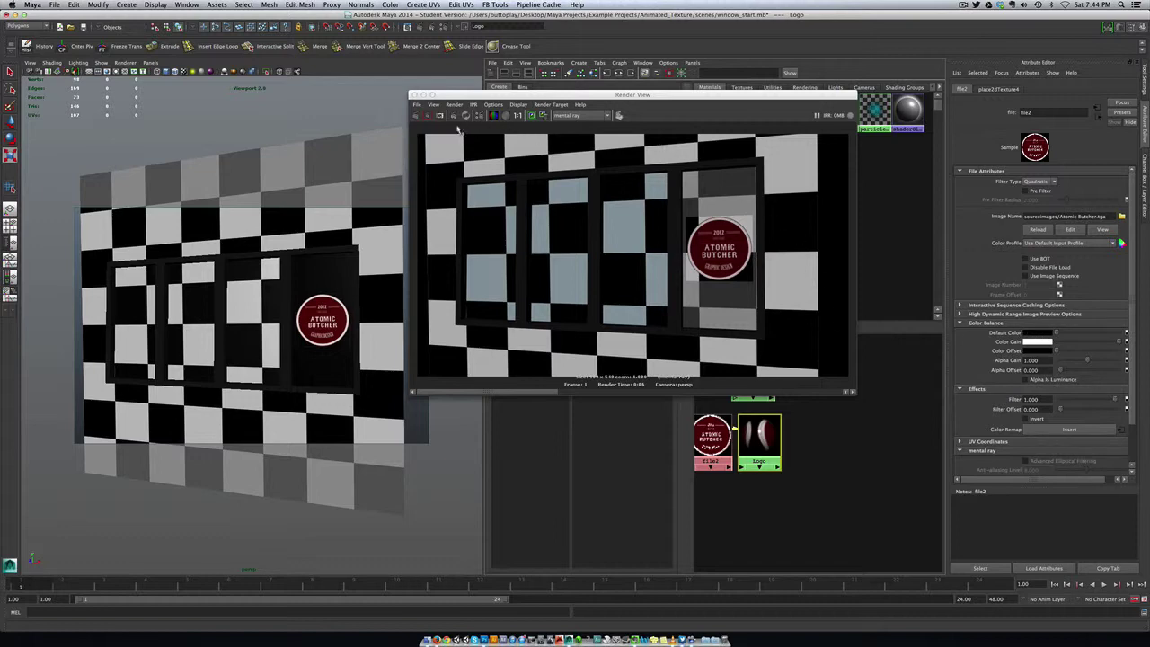
click(425, 115)
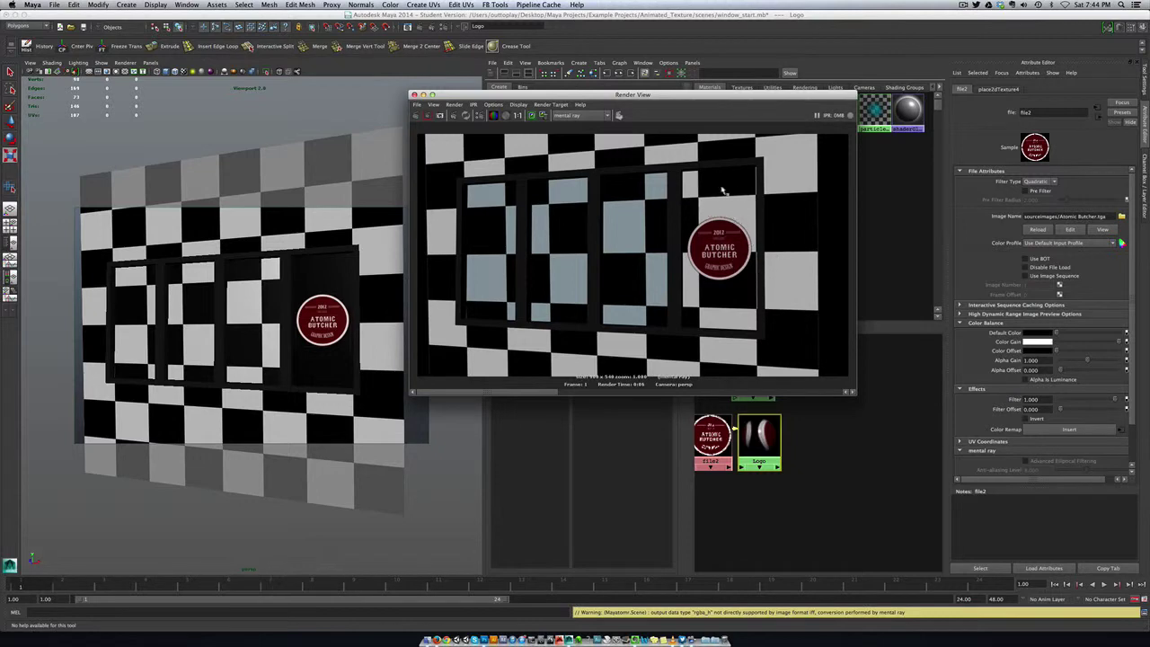
- Close the Render View and start repositioning the Glass and Logo nodes
click(758, 438)
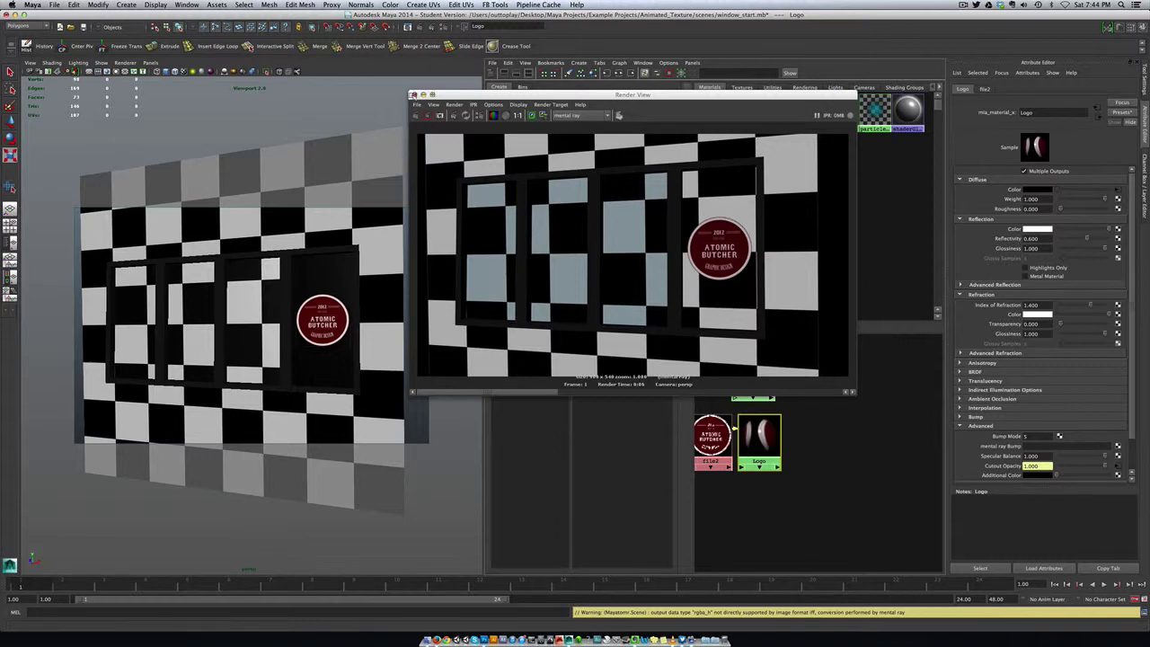
click(411, 94)
scroll(836, 386, down, 1)
drag(778, 400, 785, 385)
drag(780, 445, 715, 443)
drag(787, 434, 804, 445)
drag(789, 399, 804, 399)
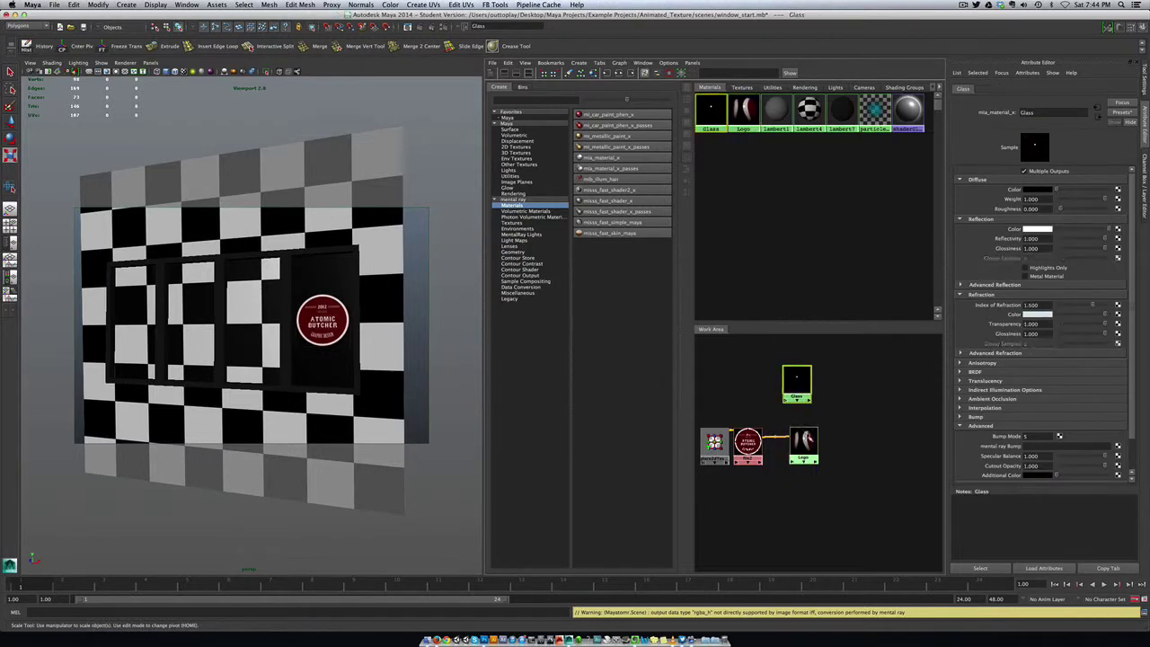
- Arrange the Glass, Logo, file and place2dTexture nodes into a tidy layout
click(744, 111)
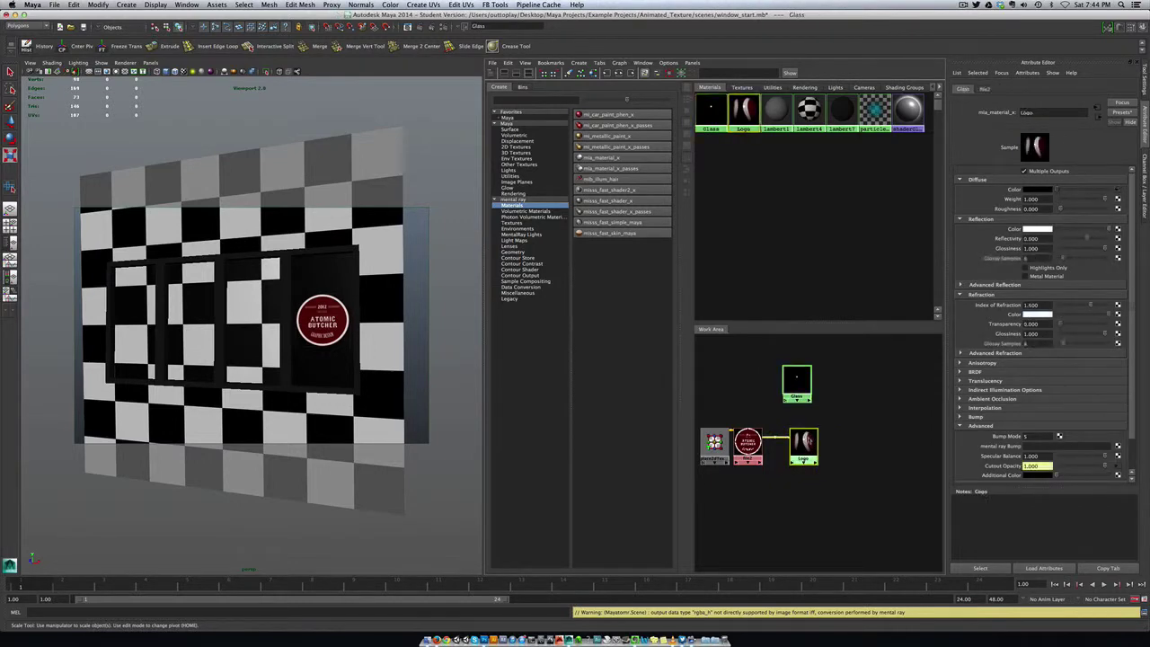
click(959, 5)
click(979, 20)
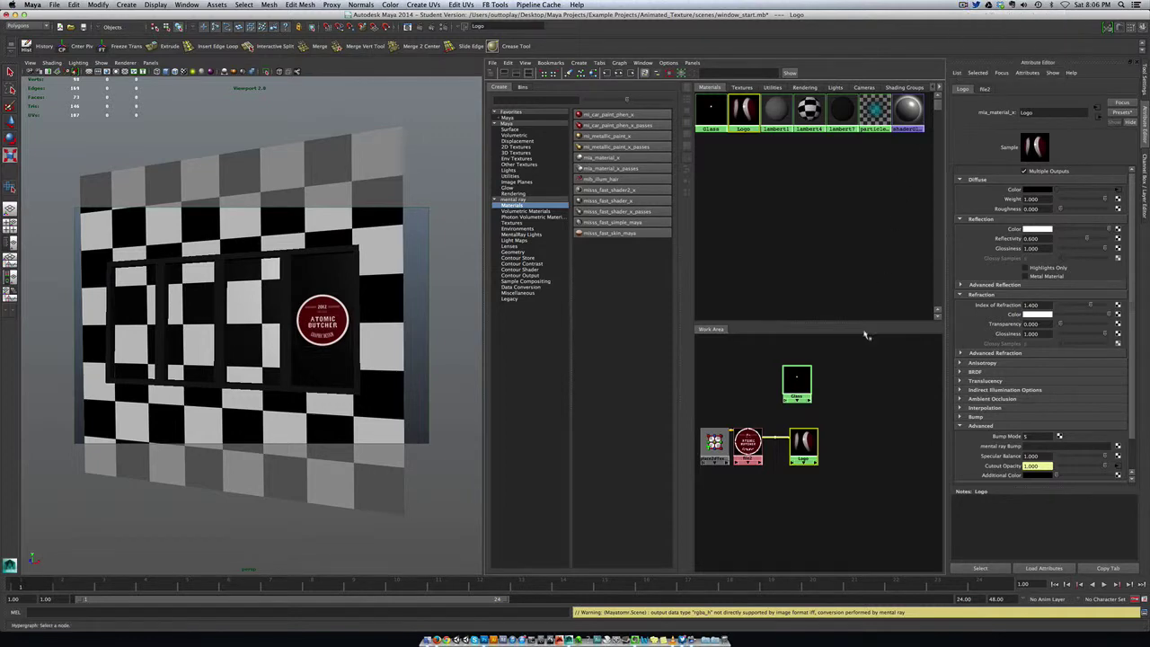
drag(792, 385, 804, 385)
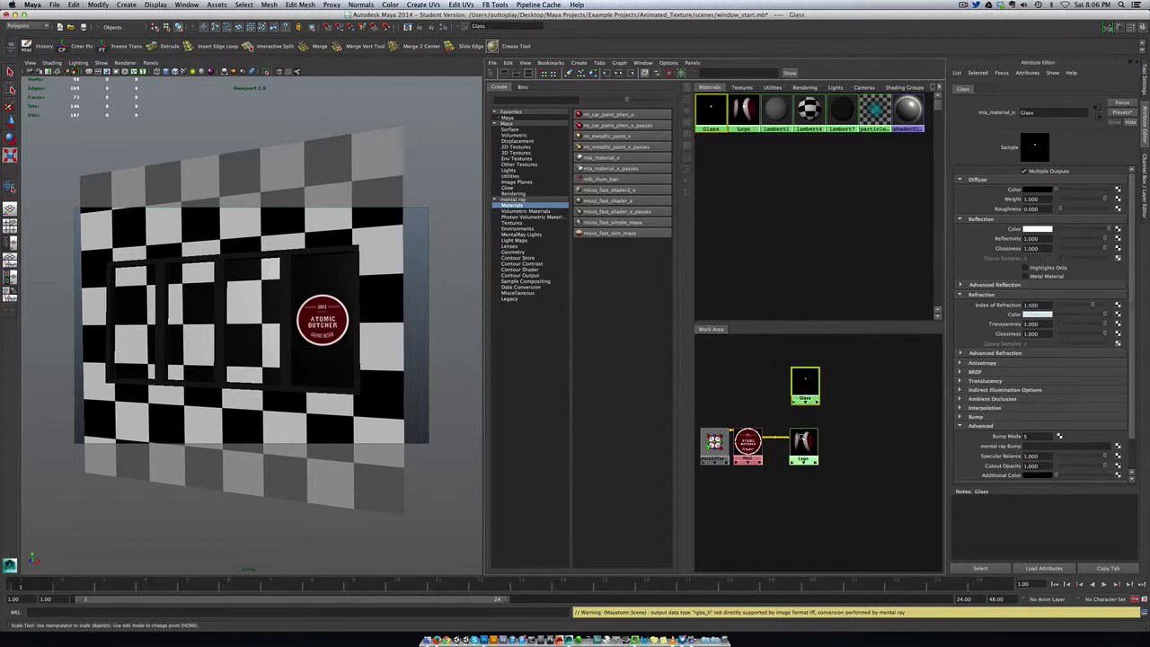
drag(804, 447, 808, 446)
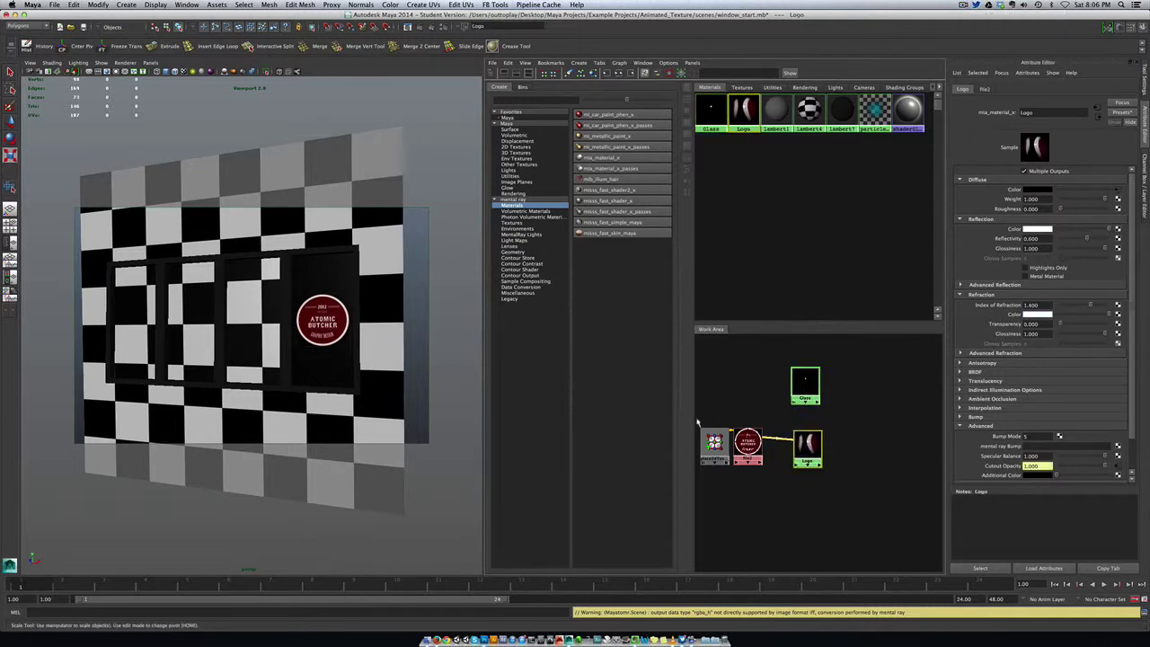
drag(718, 424, 808, 460)
click(797, 429)
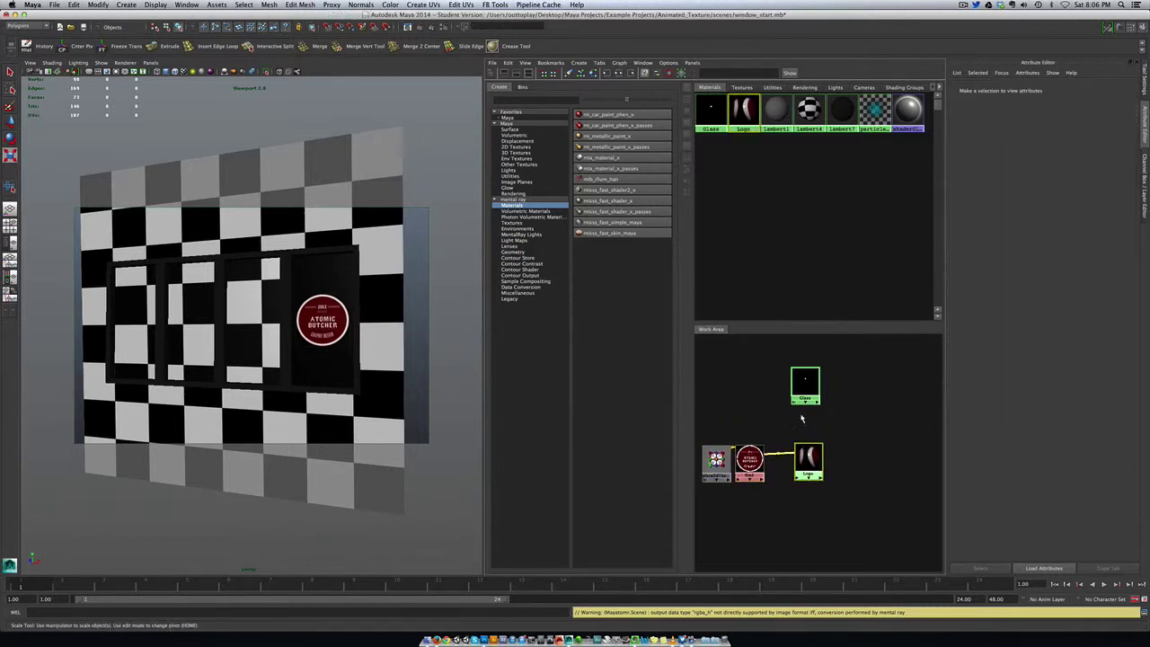
drag(801, 377, 761, 393)
click(755, 426)
drag(799, 444, 781, 445)
drag(757, 388, 786, 382)
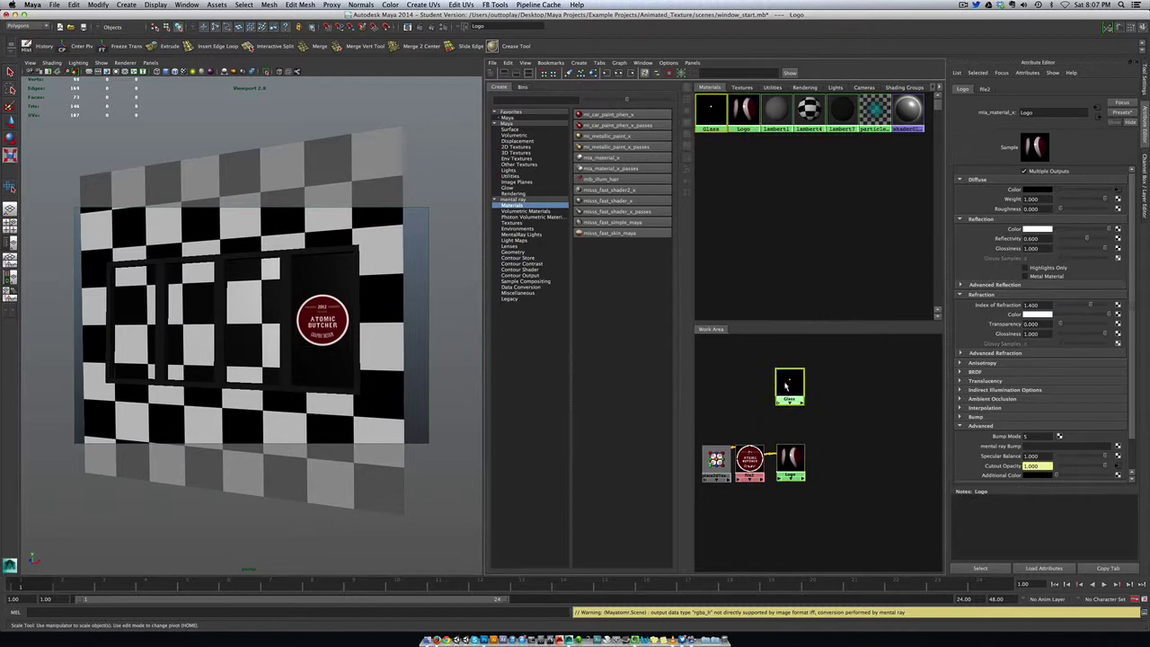
- Create surfaceShader1 and surfaceShader2, placing one beside Glass and one beside Logo
click(516, 176)
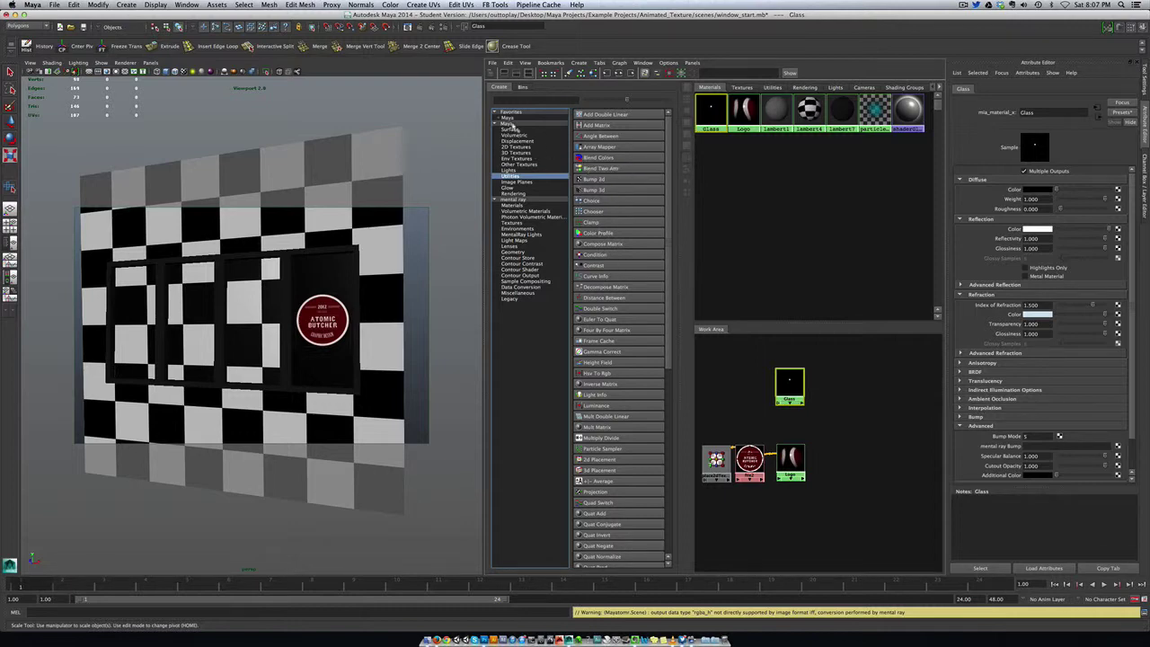
click(510, 118)
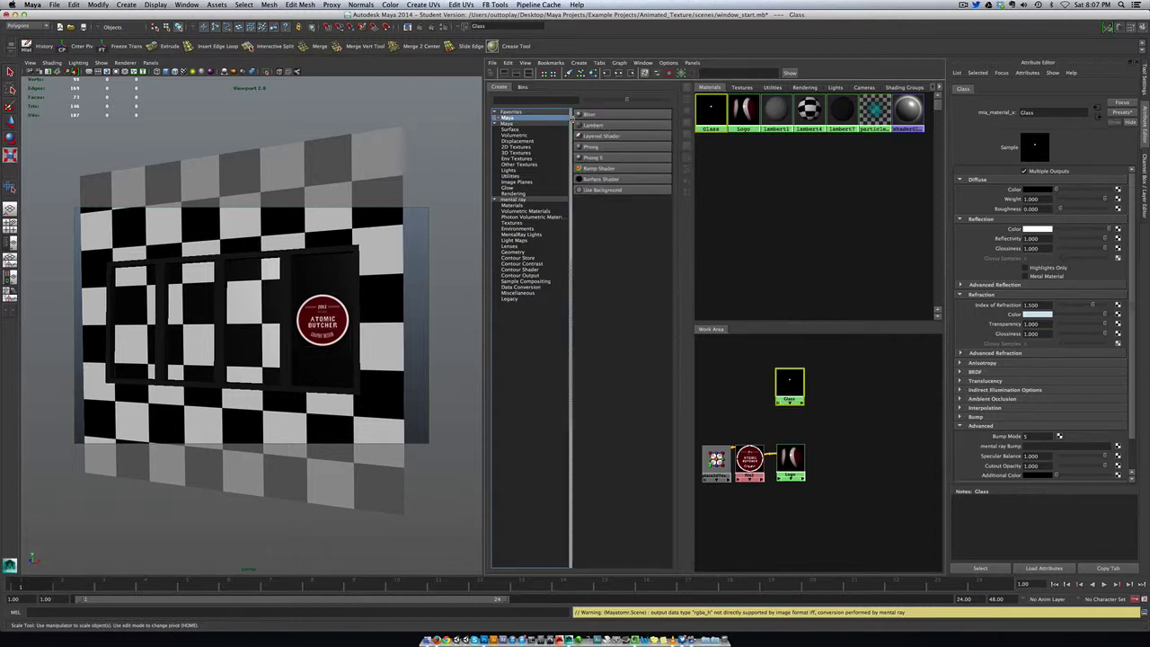
click(612, 180)
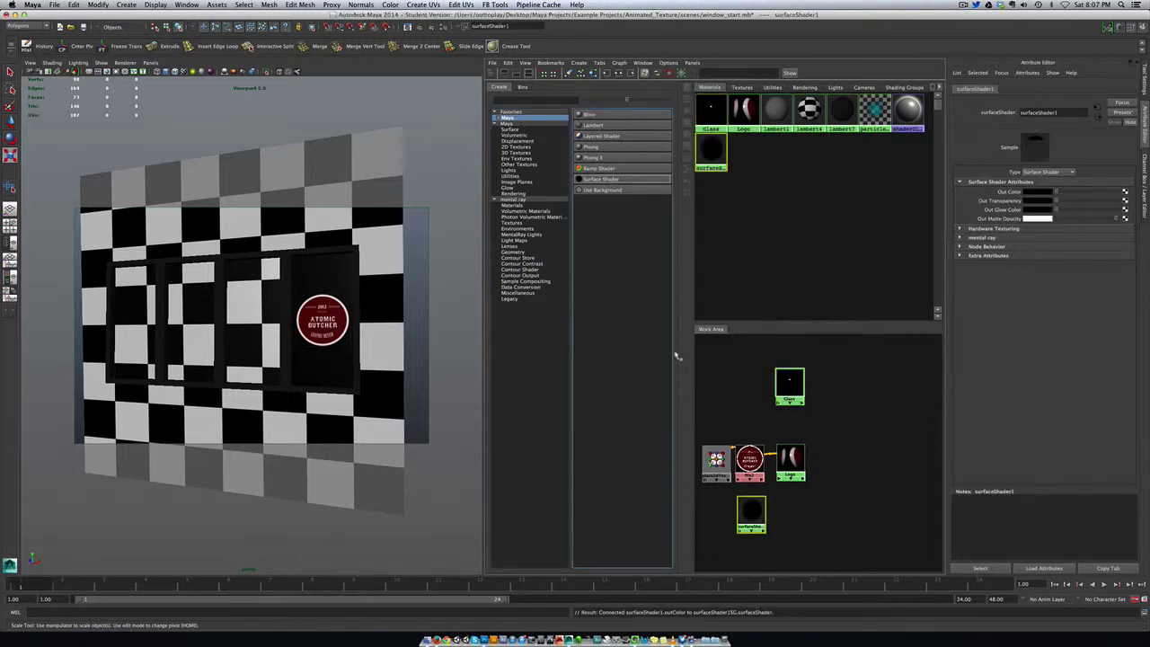
click(600, 184)
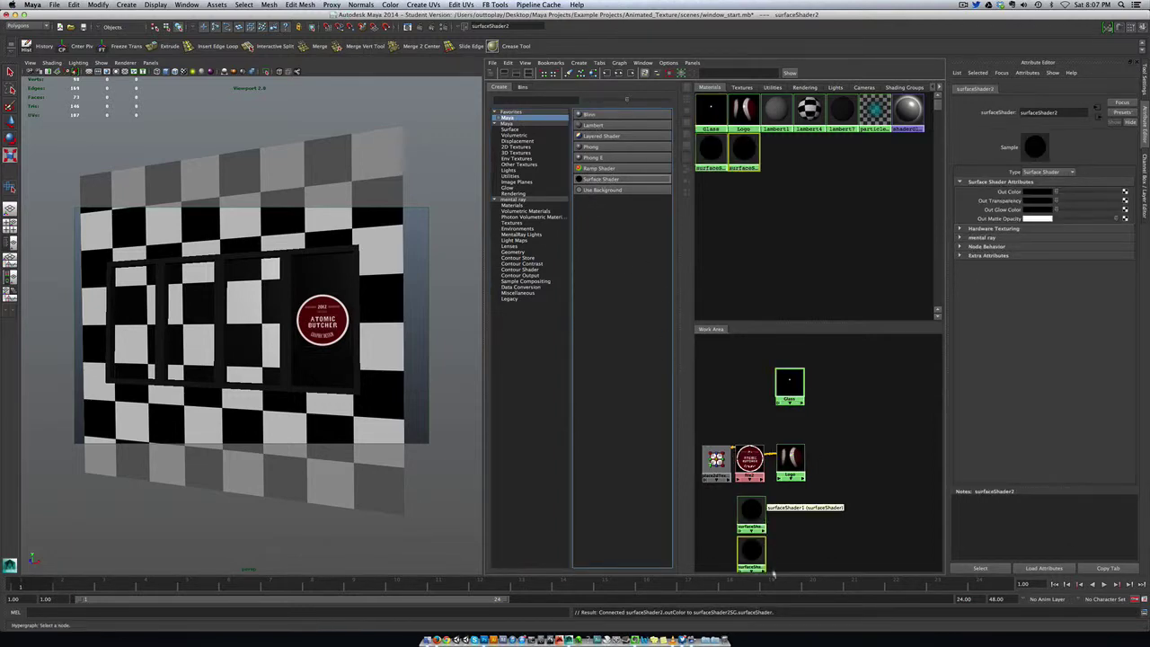
drag(750, 555, 829, 388)
click(855, 462)
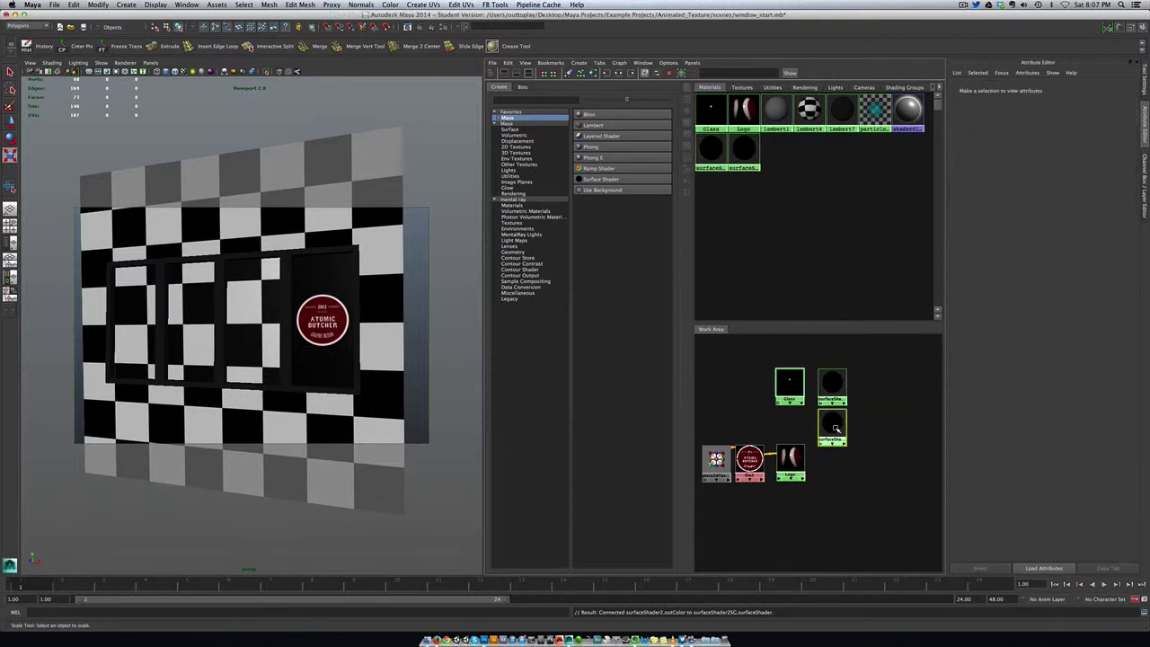
drag(836, 427, 836, 465)
click(829, 426)
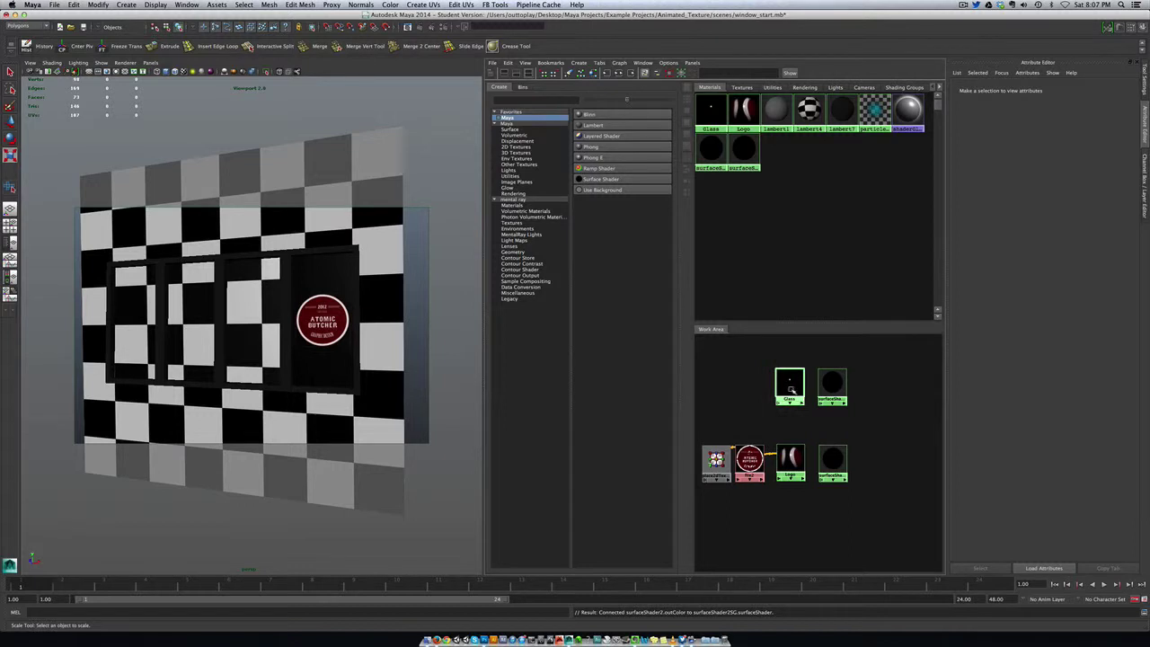
click(832, 385)
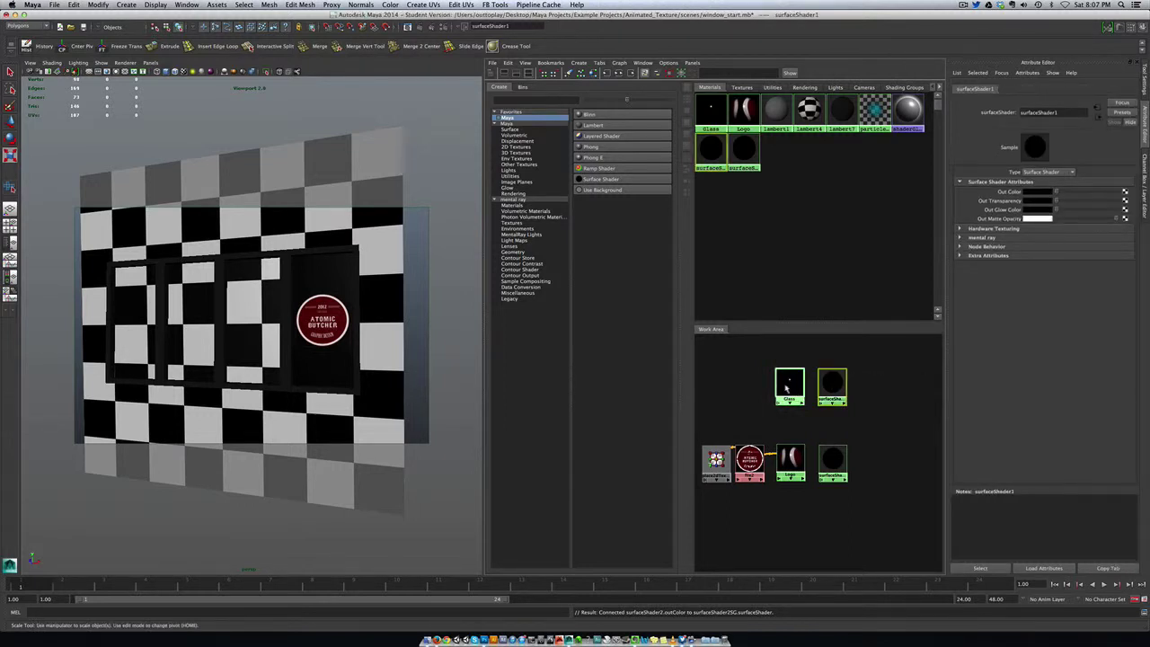
- Connect Glass's result to surfaceShader1's outColor
middle_drag(787, 388, 1004, 196)
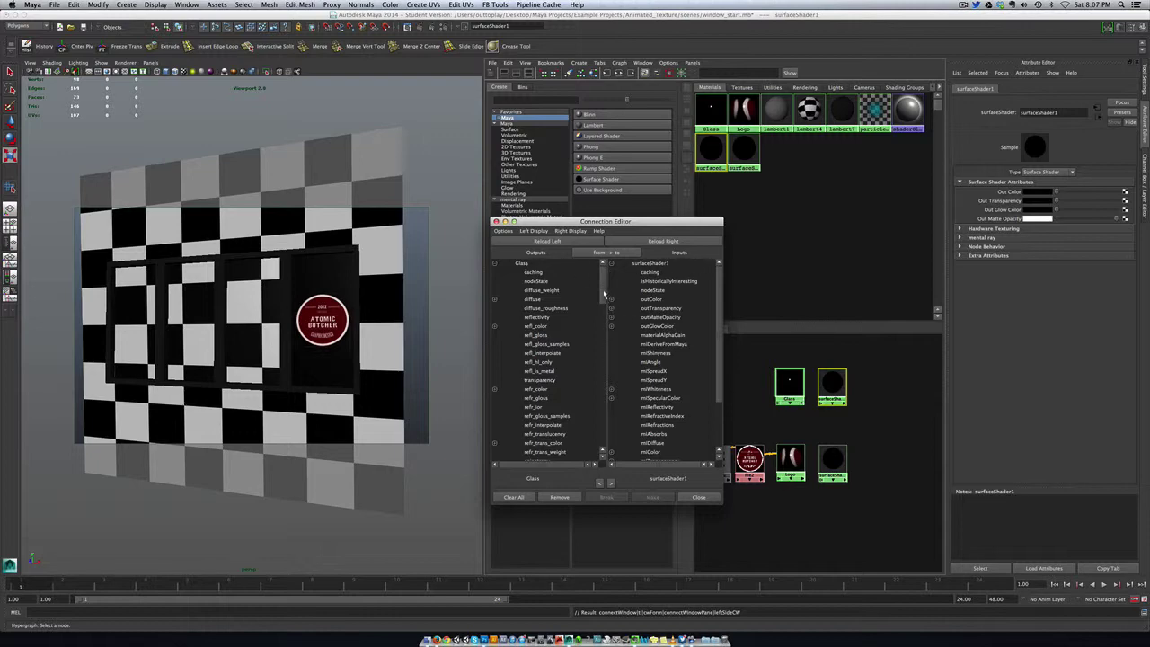
drag(604, 295, 605, 423)
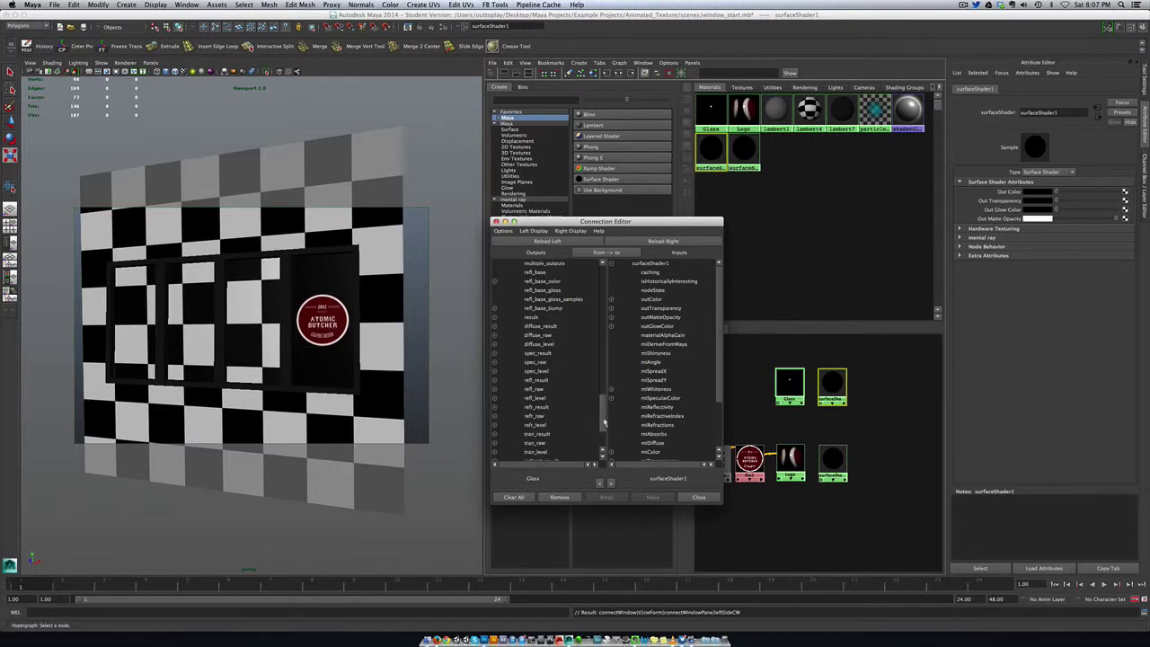
click(531, 318)
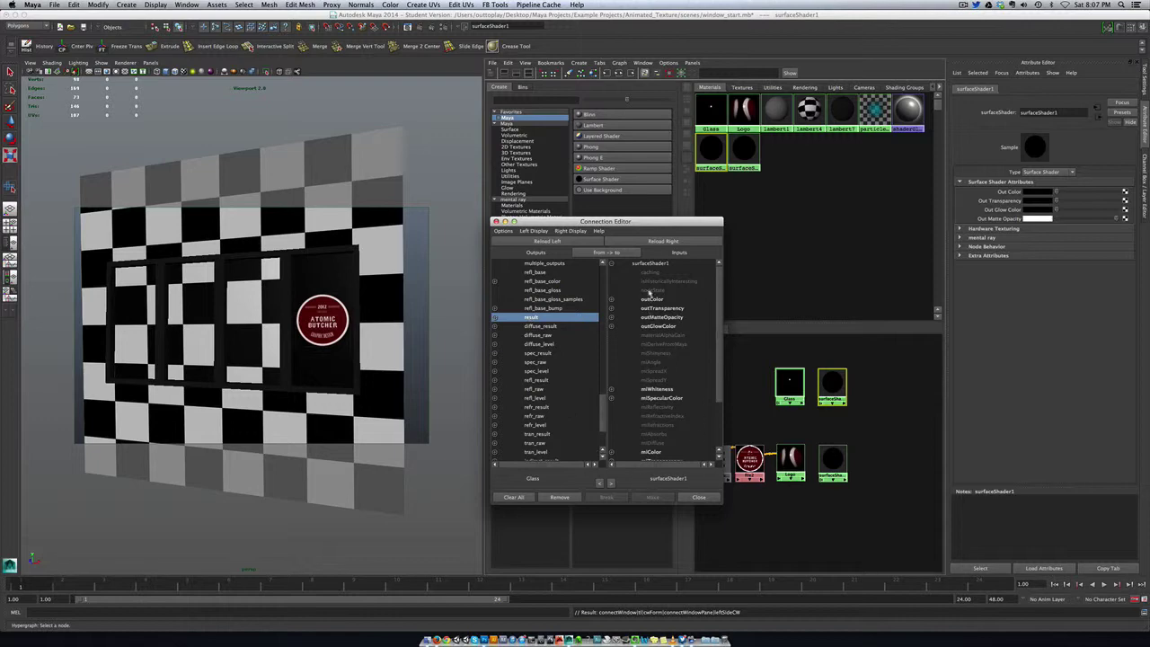
click(652, 300)
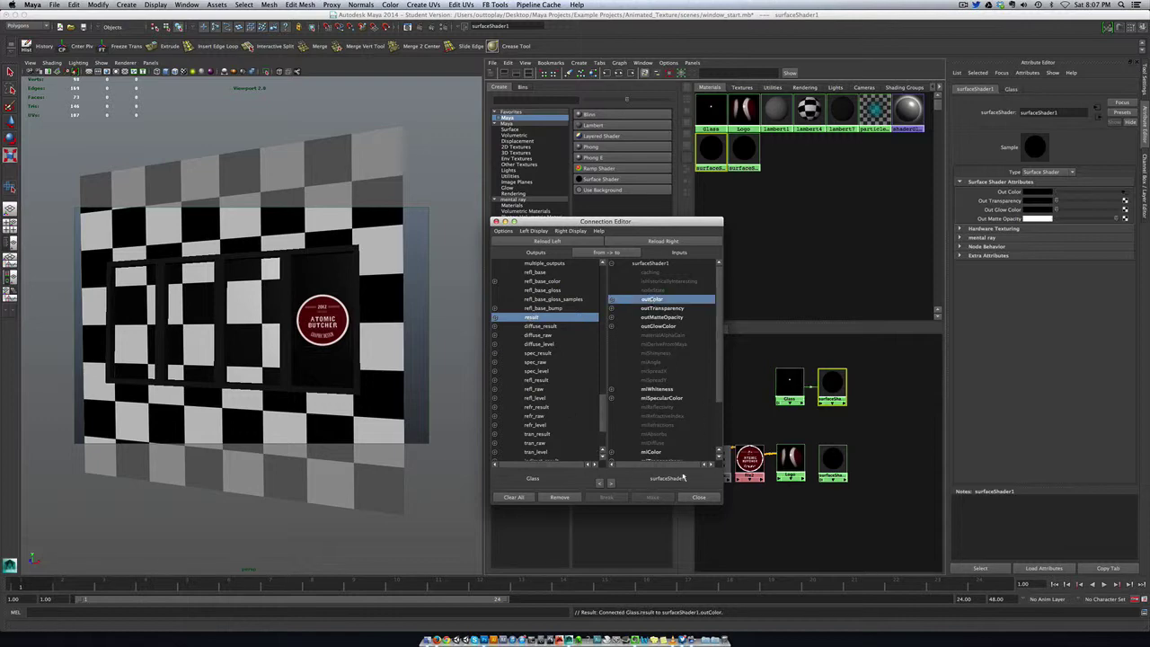
click(698, 497)
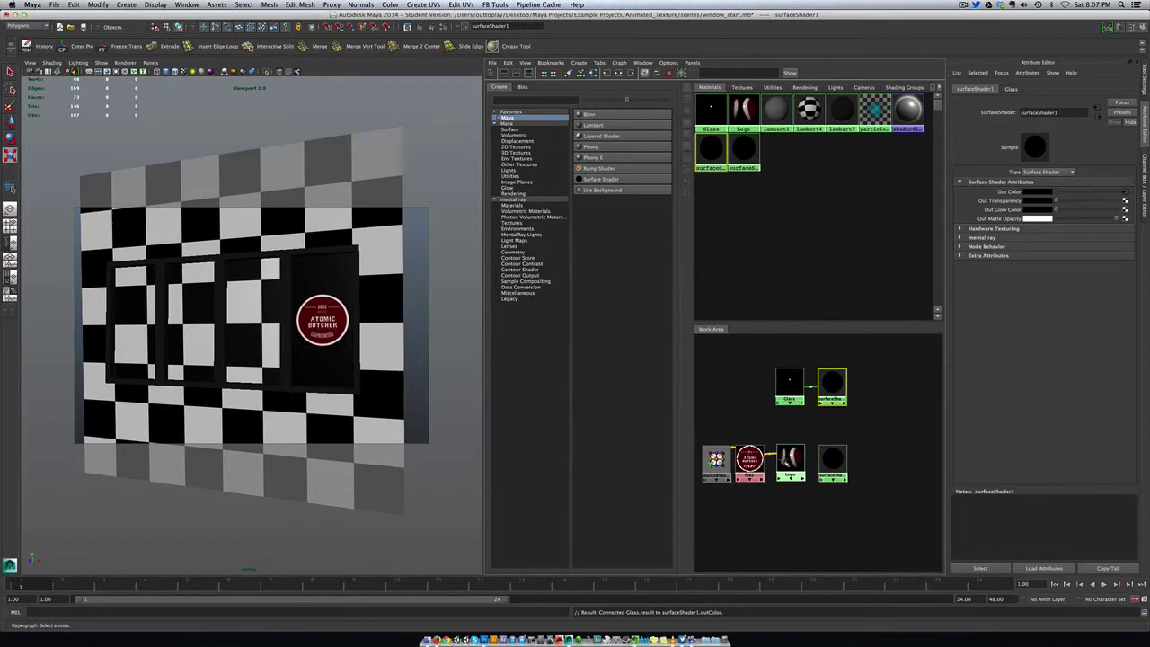
- Connect Logo's result to surfaceShader2's outColor, then clear the selection
click(791, 460)
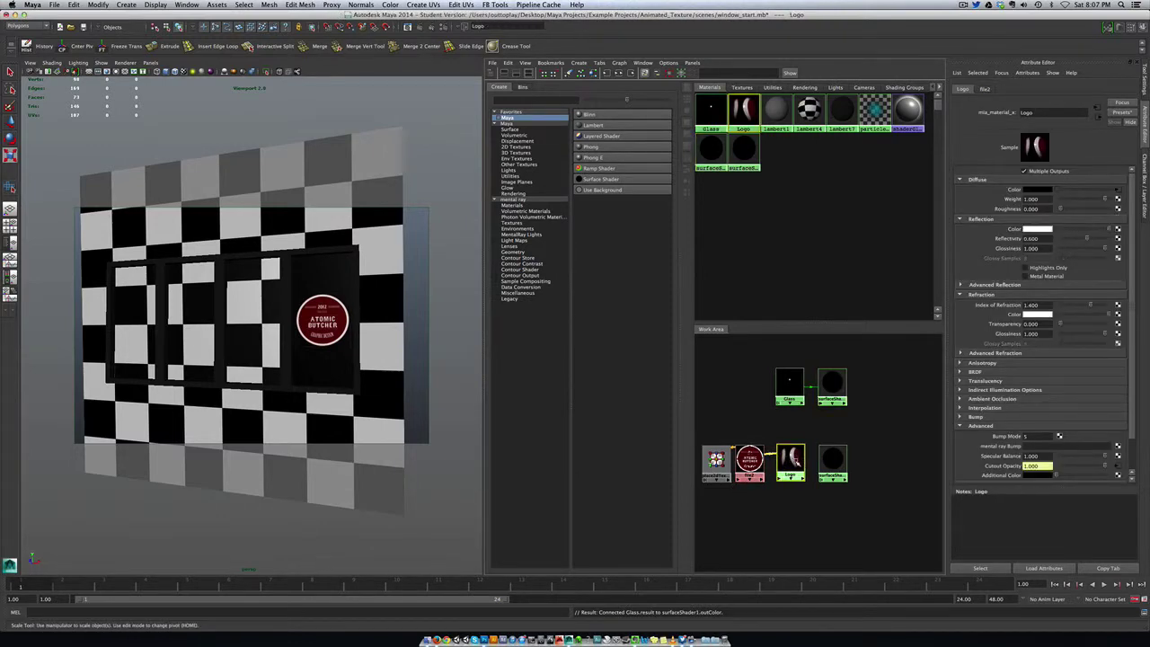
click(833, 463)
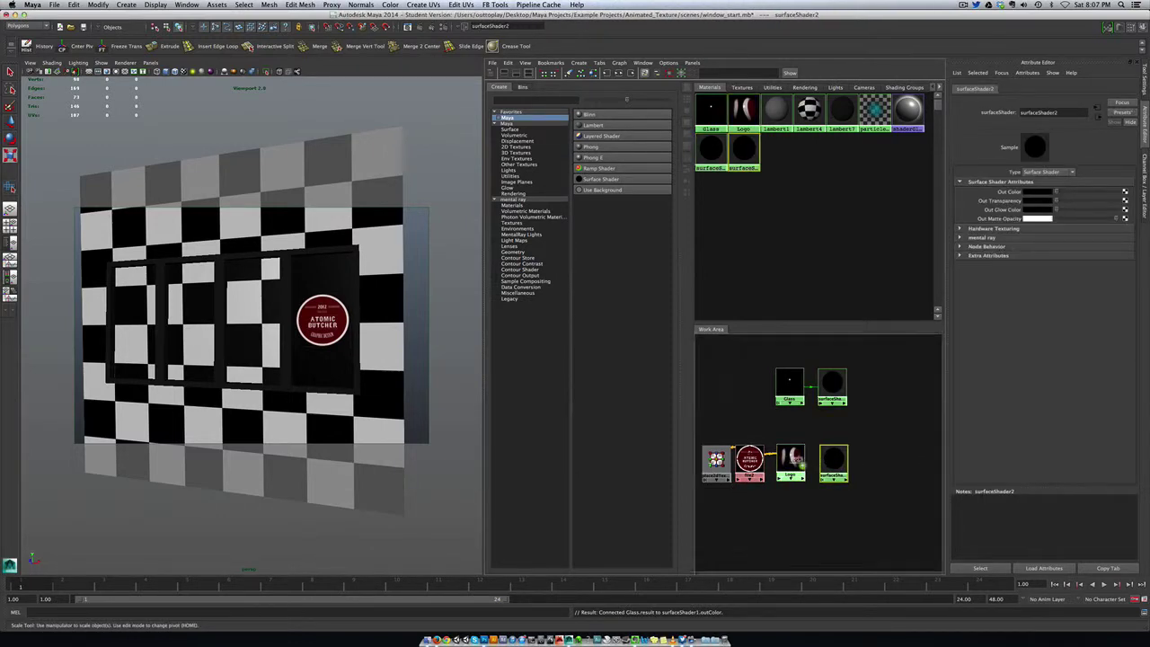
middle_drag(797, 457, 1000, 196)
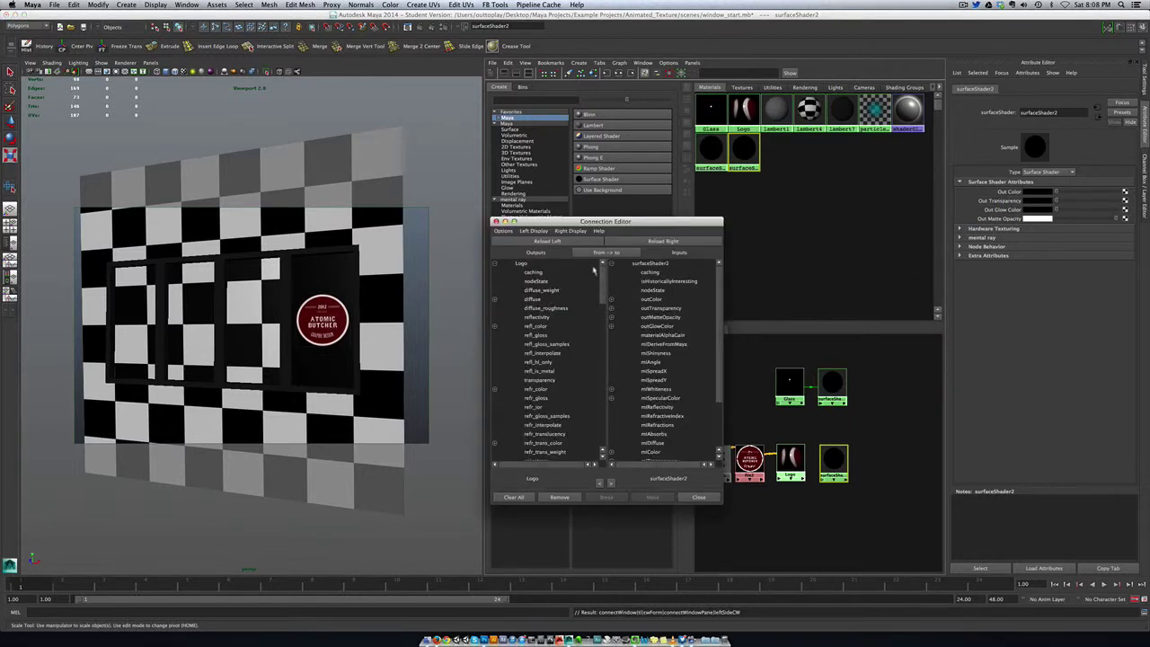
drag(603, 273, 610, 388)
click(521, 382)
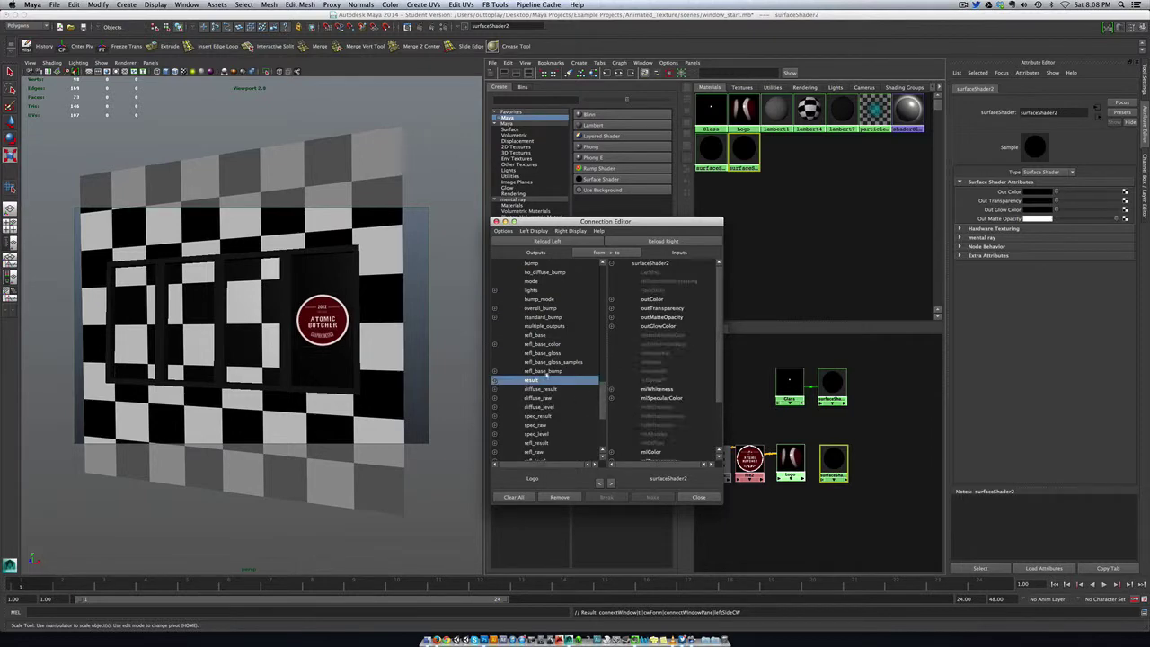
click(653, 299)
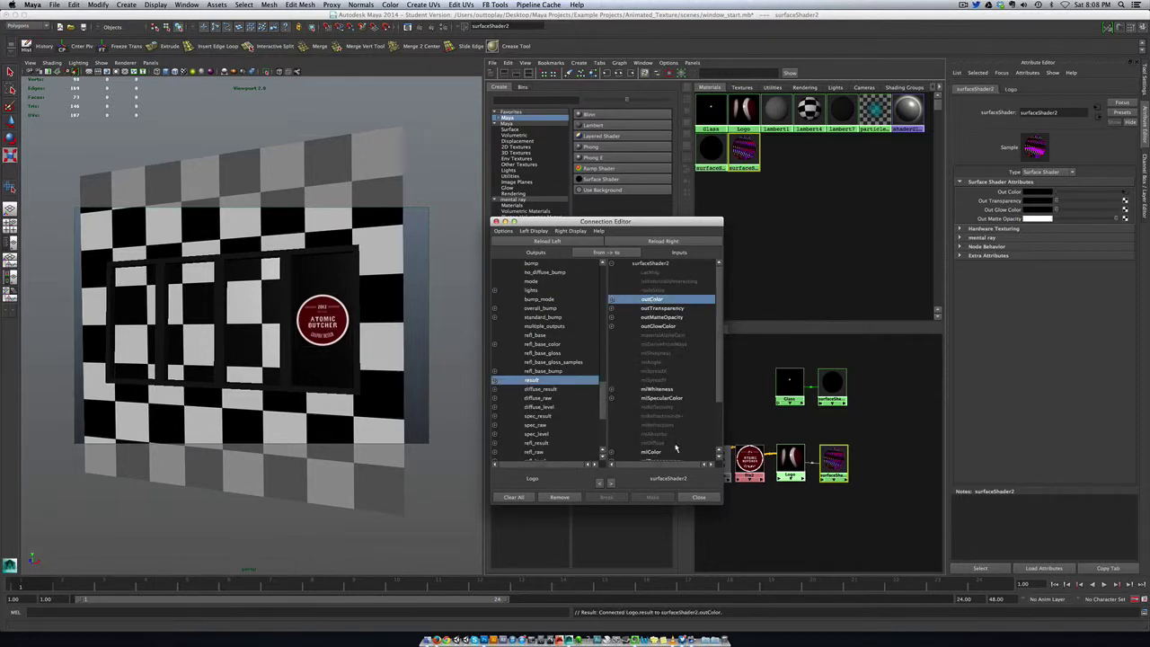
click(697, 497)
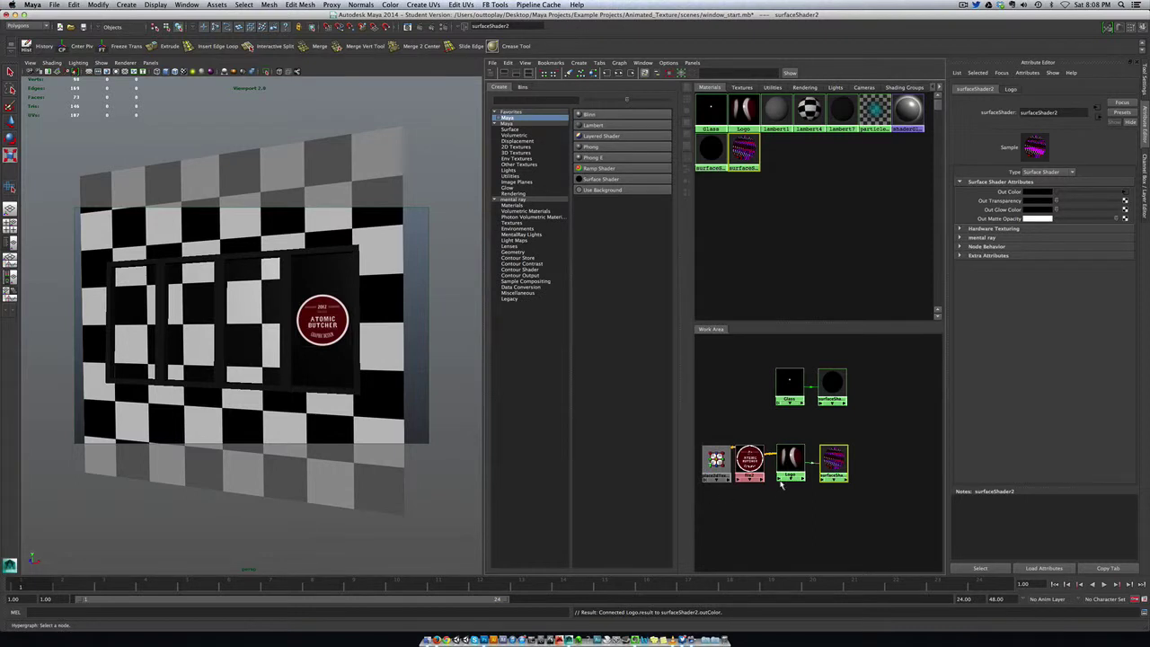
click(834, 460)
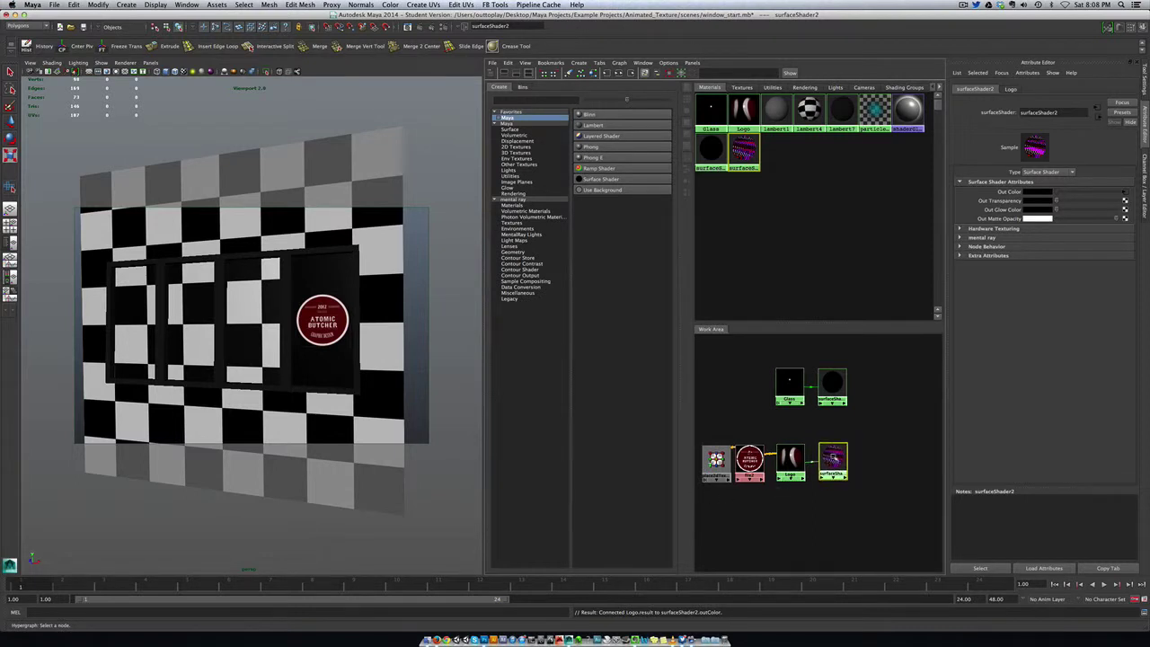
click(870, 436)
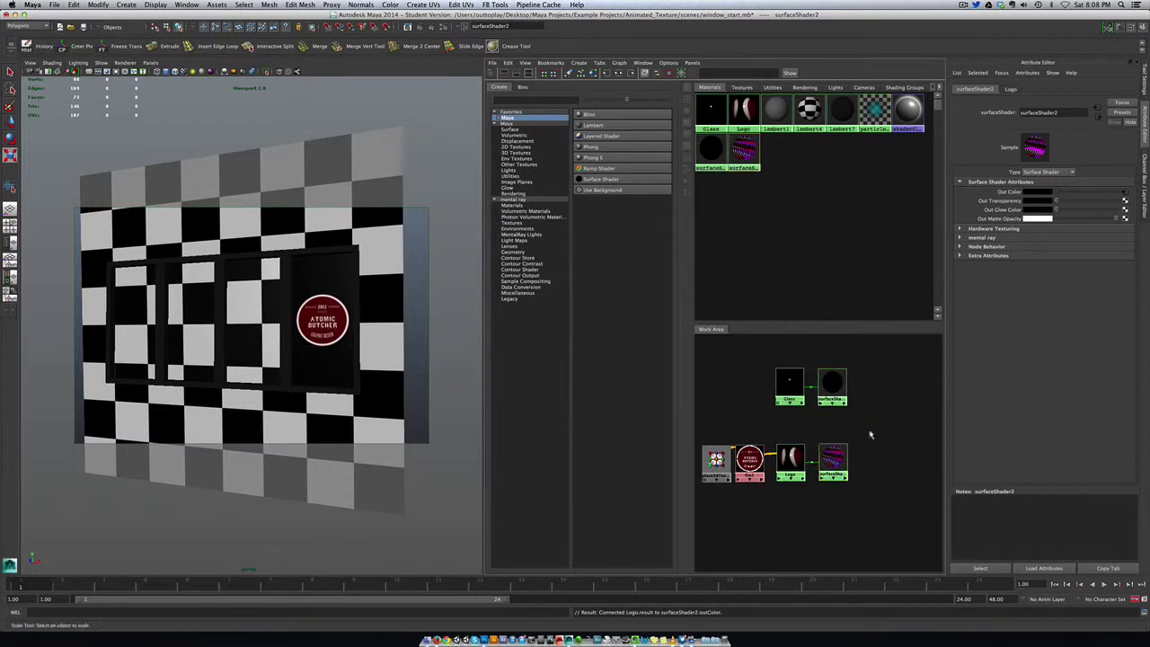
- Create layeredTexture1 with surfaceShader1 and surfaceShader2 as layers, removing the default green layer
click(520, 166)
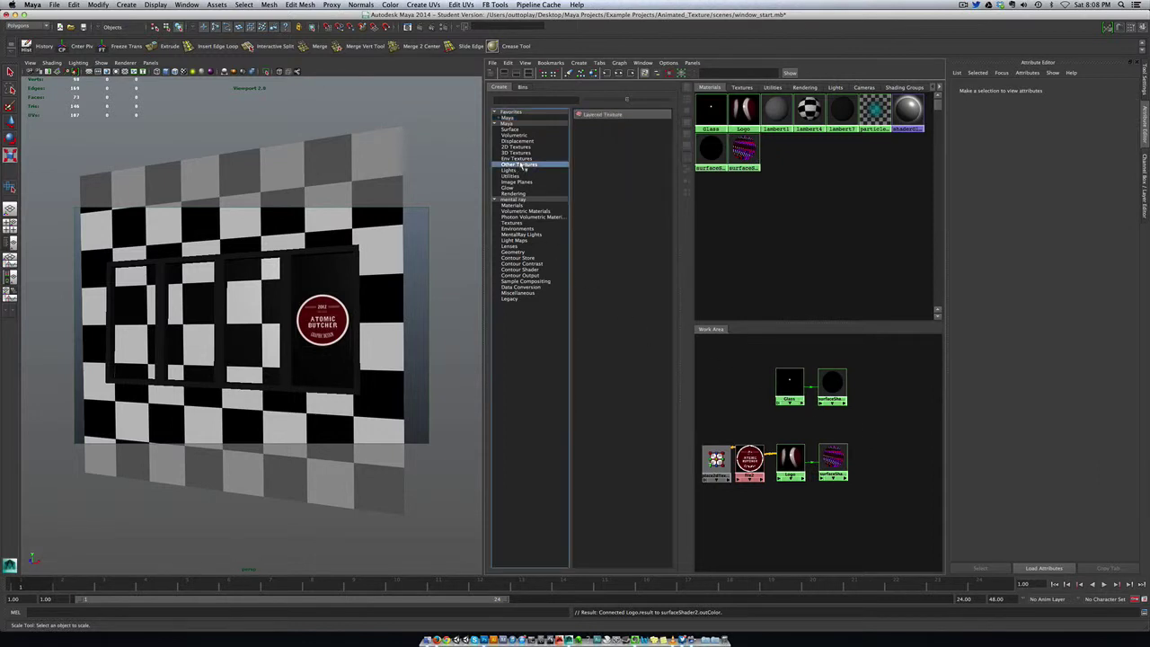
click(608, 115)
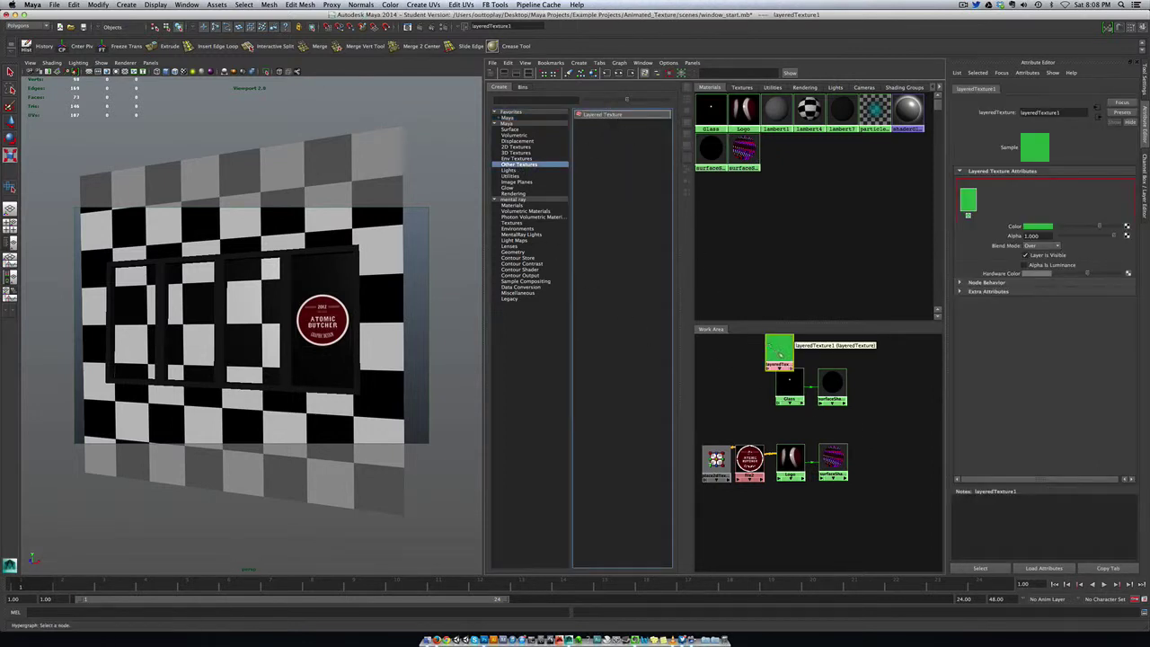
drag(770, 345, 885, 436)
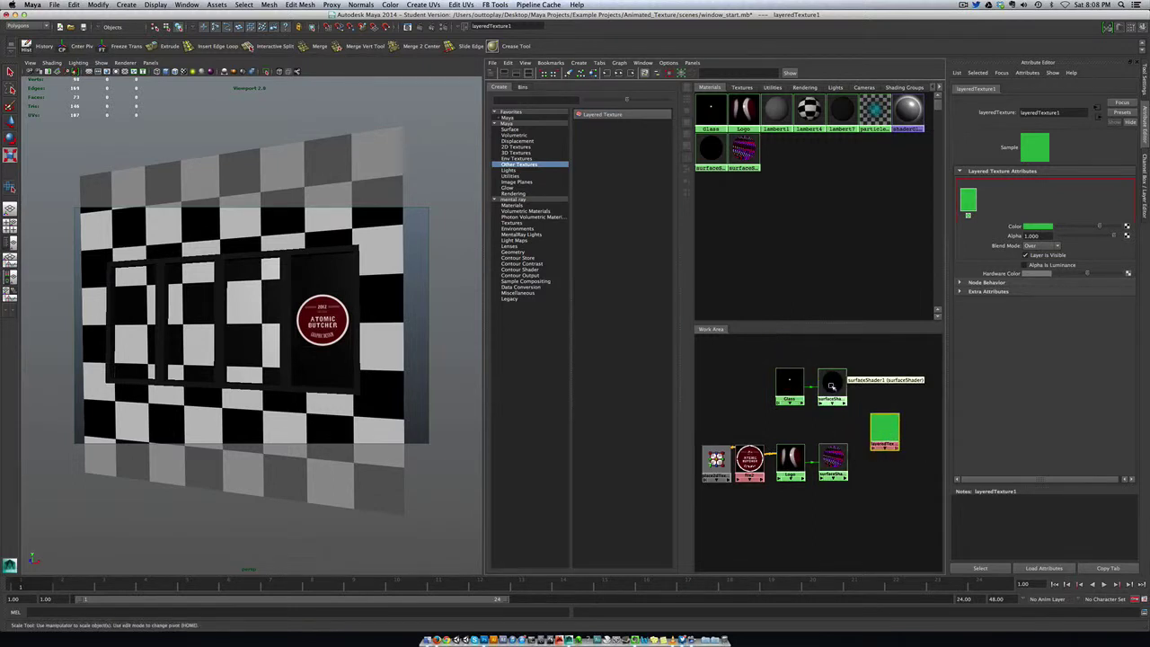
middle_drag(826, 385, 997, 209)
click(969, 216)
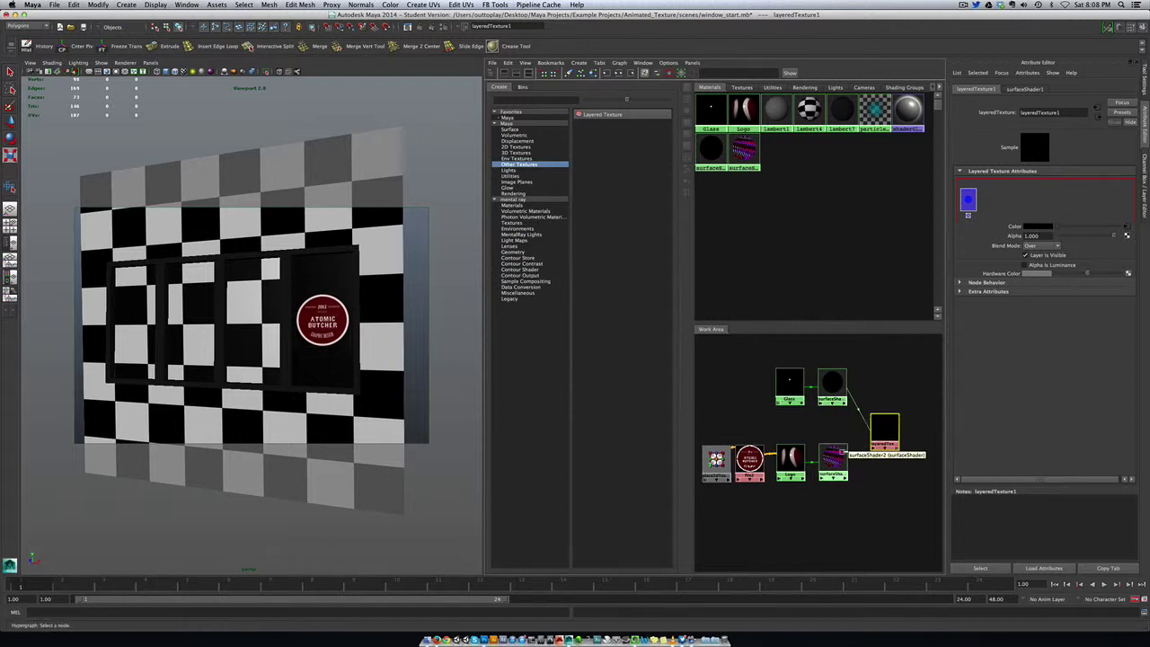
middle_drag(838, 463, 984, 205)
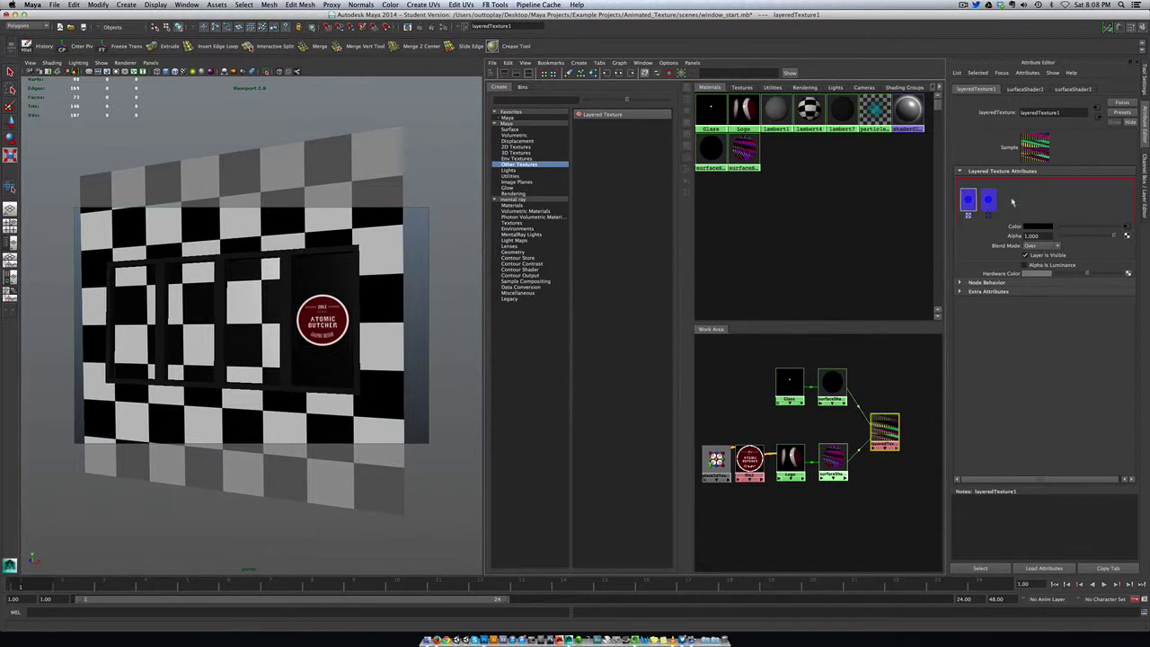
drag(886, 433, 886, 425)
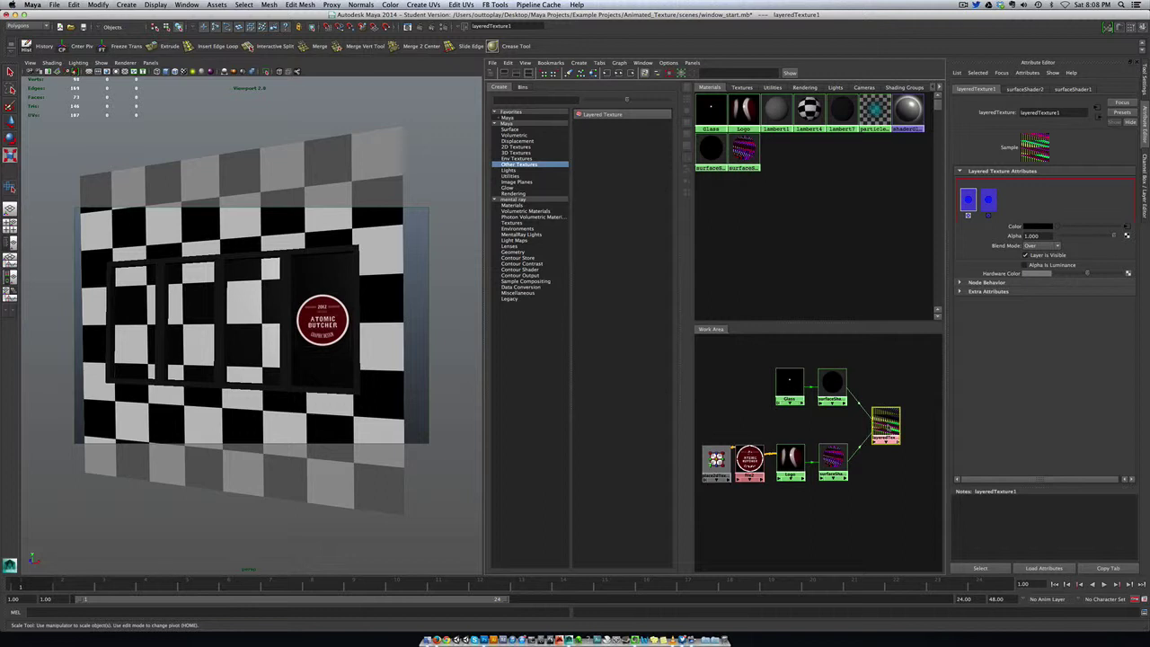
drag(890, 432, 887, 432)
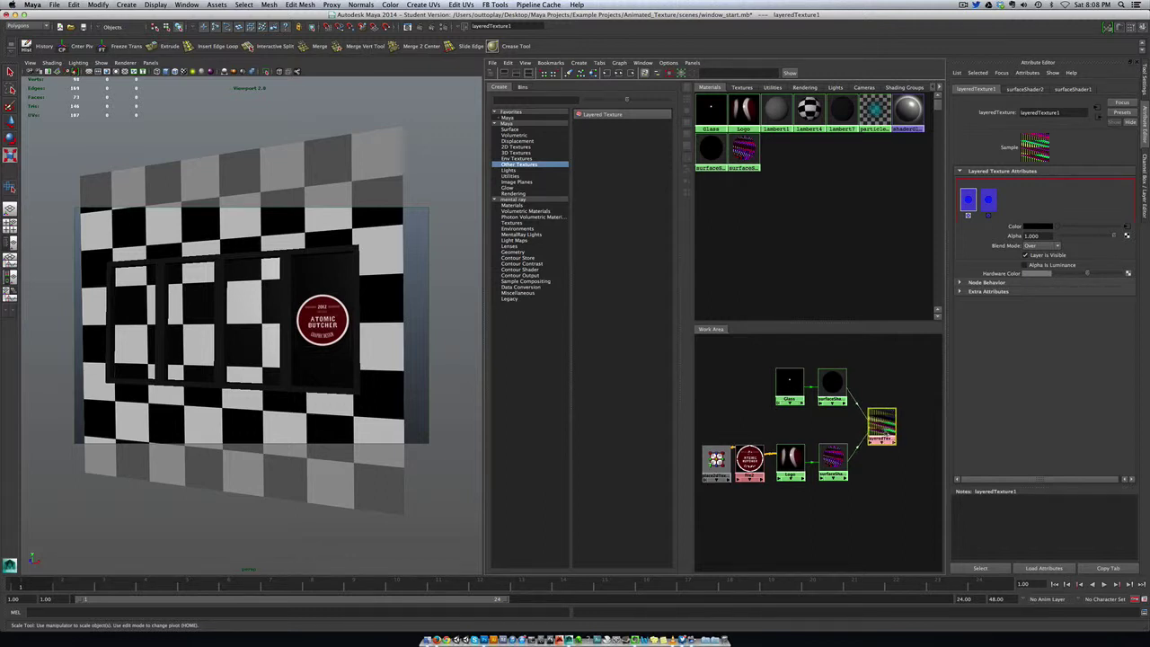
- Create surfaceShader3, feed layeredTexture1 into its Out Color, and graph its network
click(508, 118)
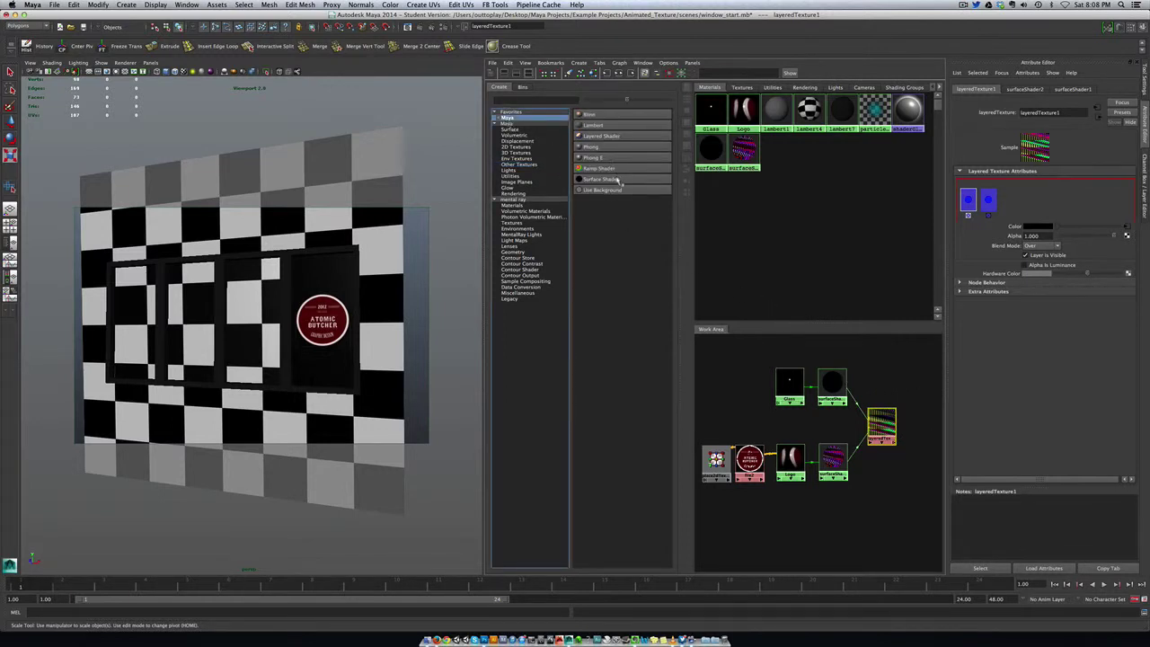
click(611, 179)
drag(775, 398, 914, 429)
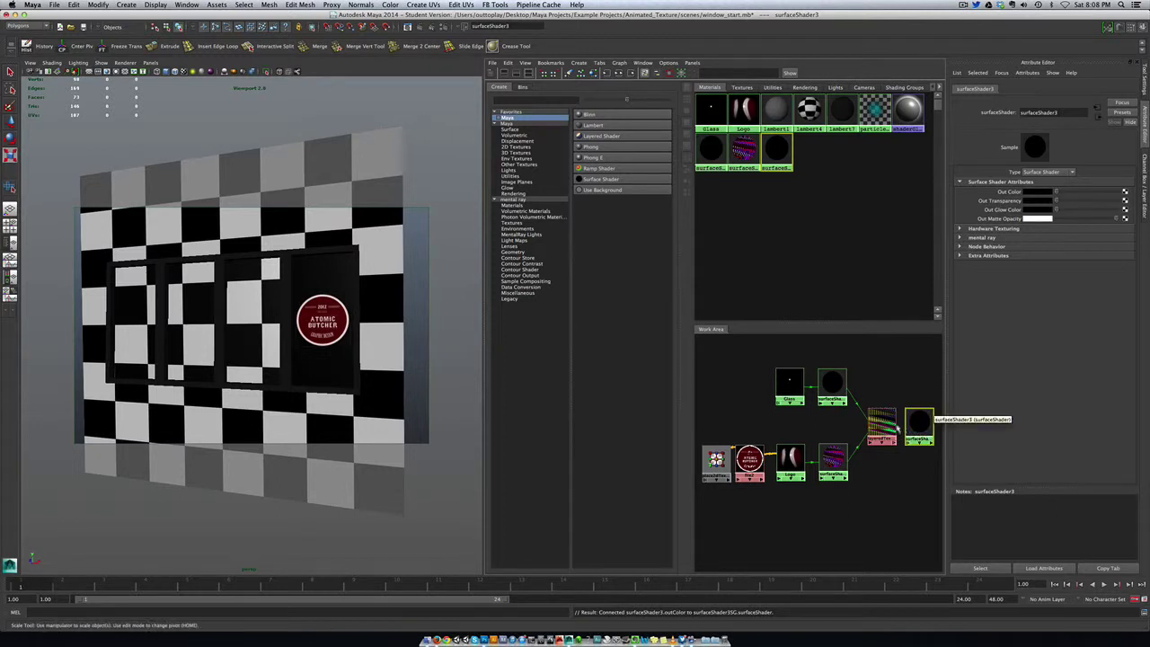
middle_drag(880, 423, 1018, 194)
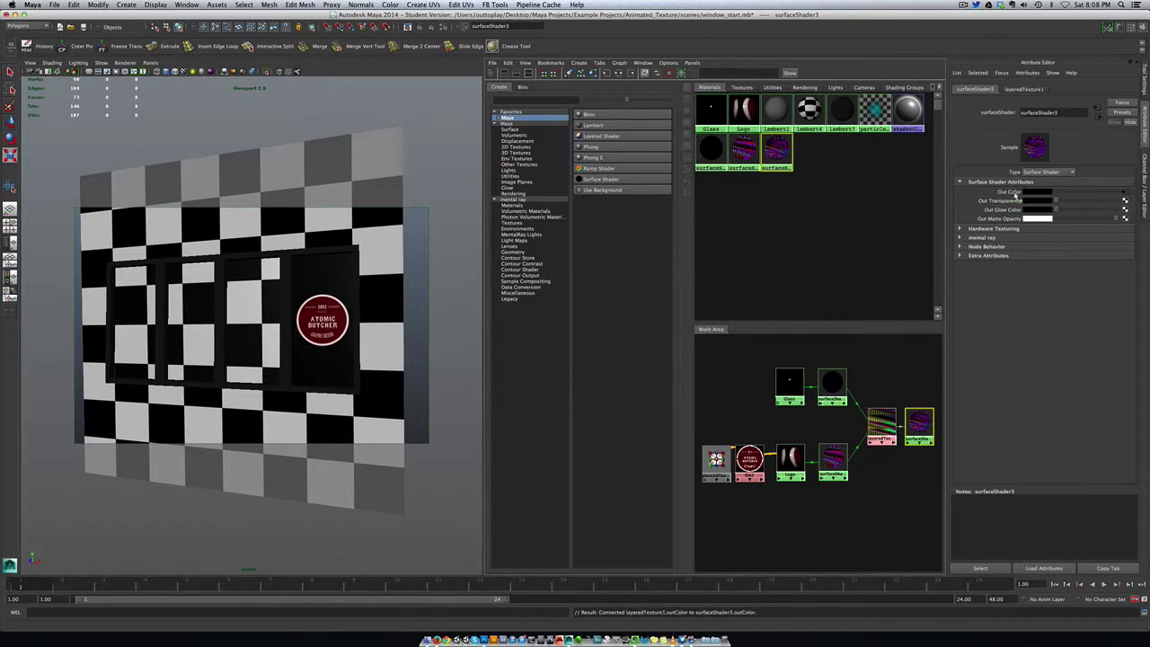
right_click(921, 427)
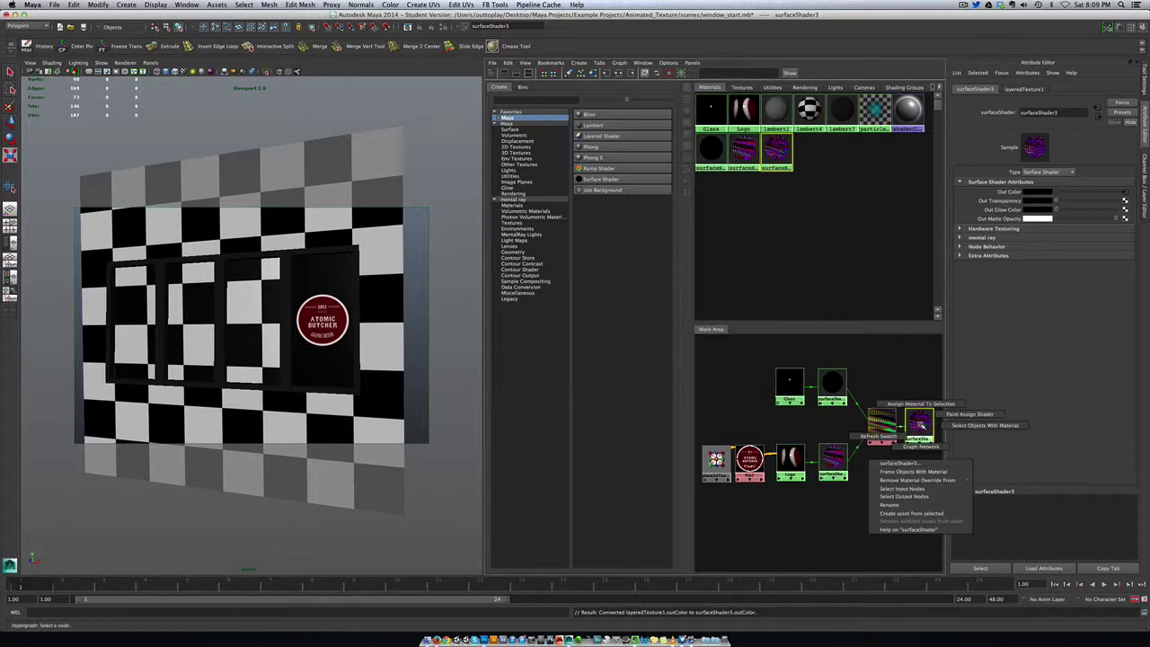
click(920, 447)
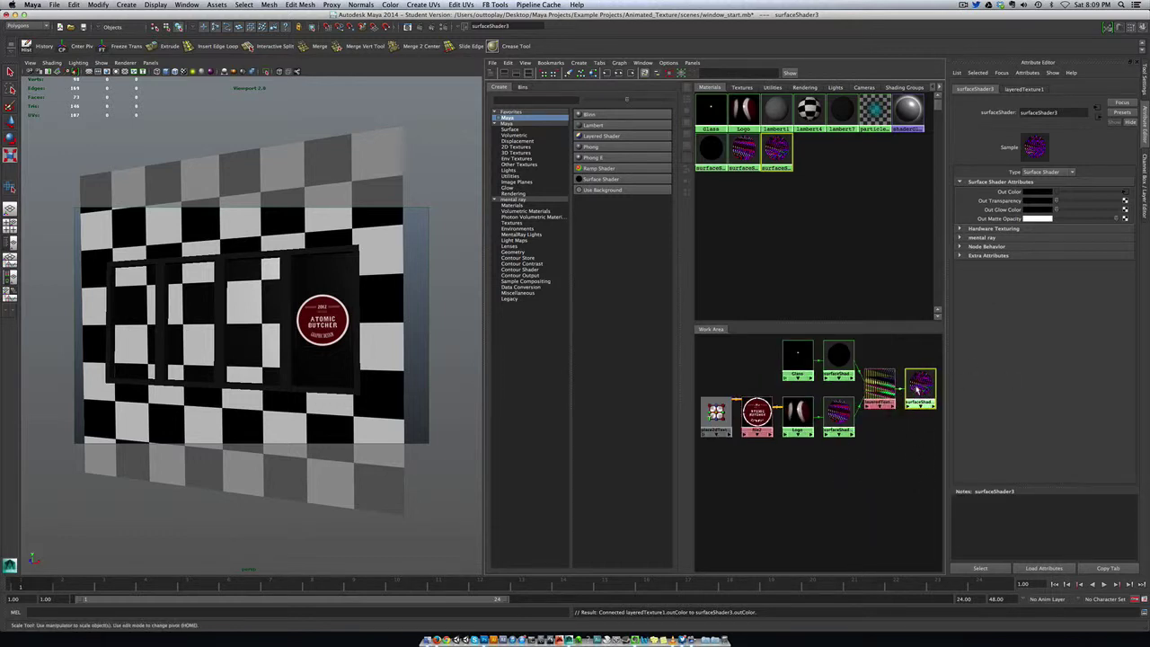
click(798, 358)
- Assign surfaceShader3 to the window and render in mental ray, keeping the previous image
click(798, 413)
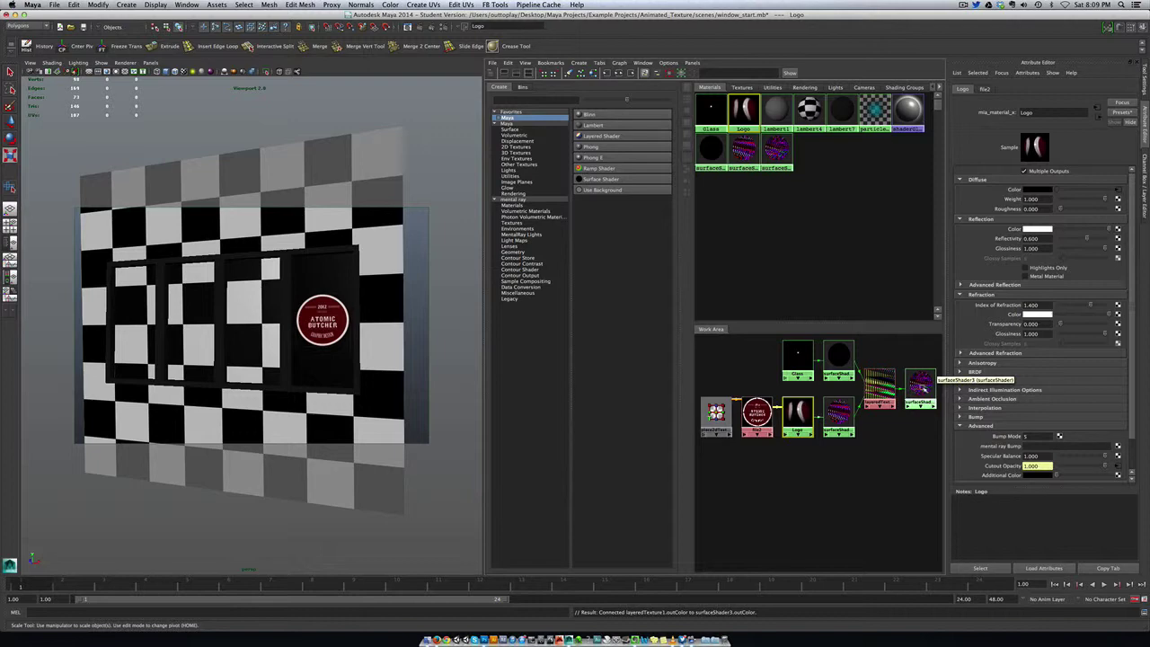
middle_drag(921, 387, 330, 311)
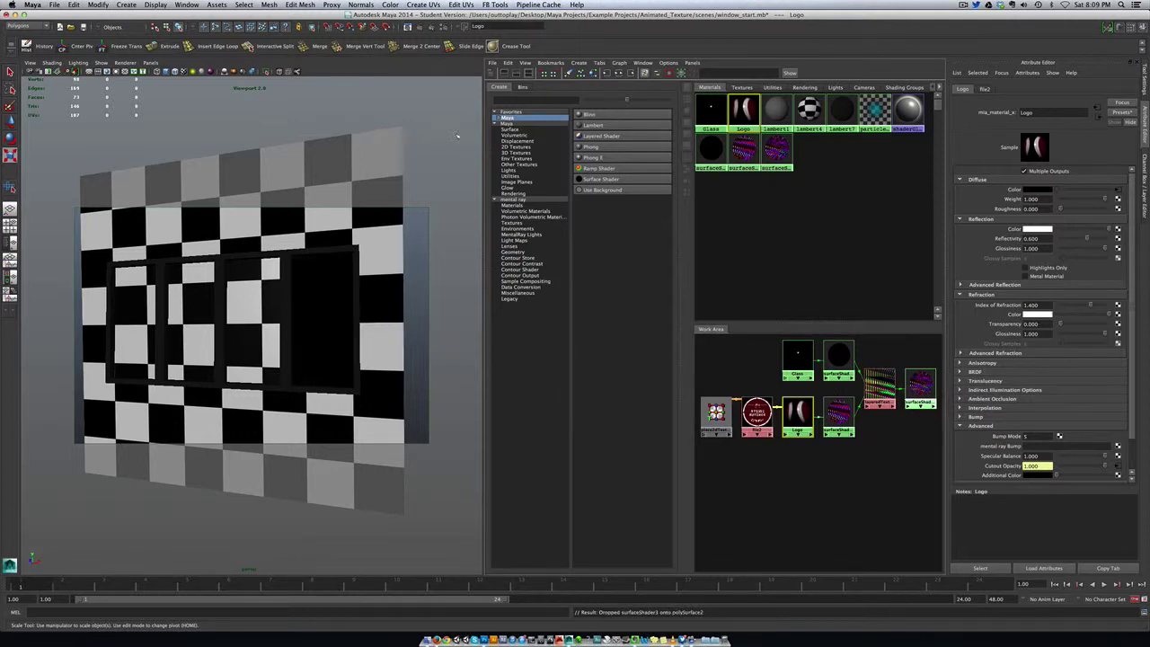
click(409, 28)
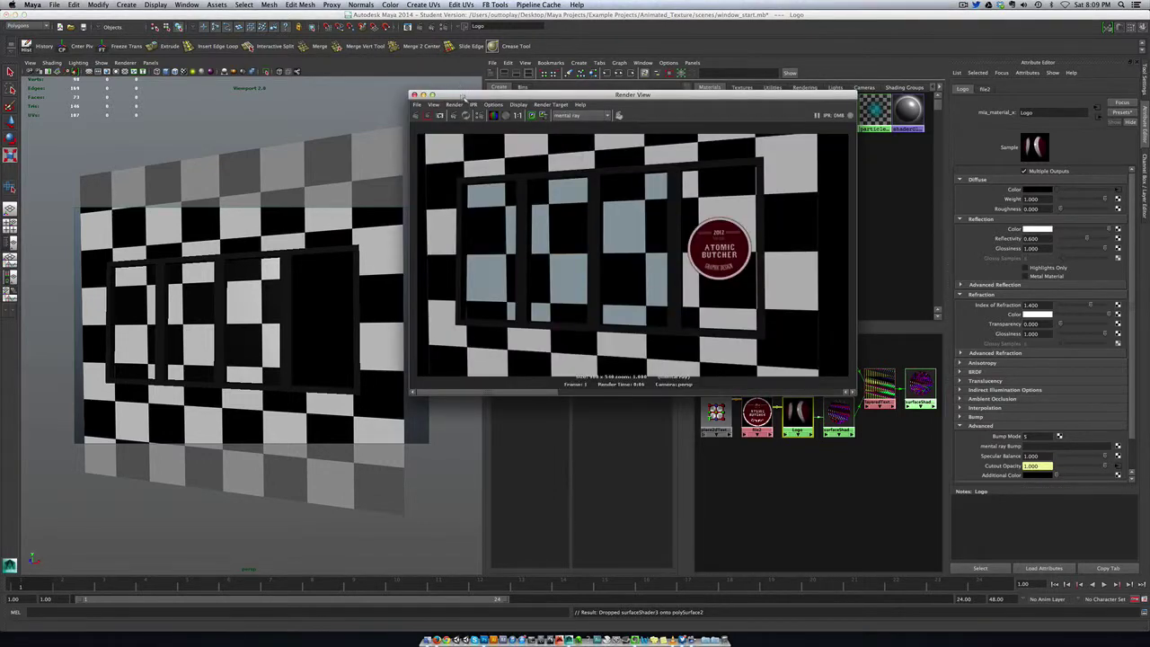
drag(463, 95, 429, 95)
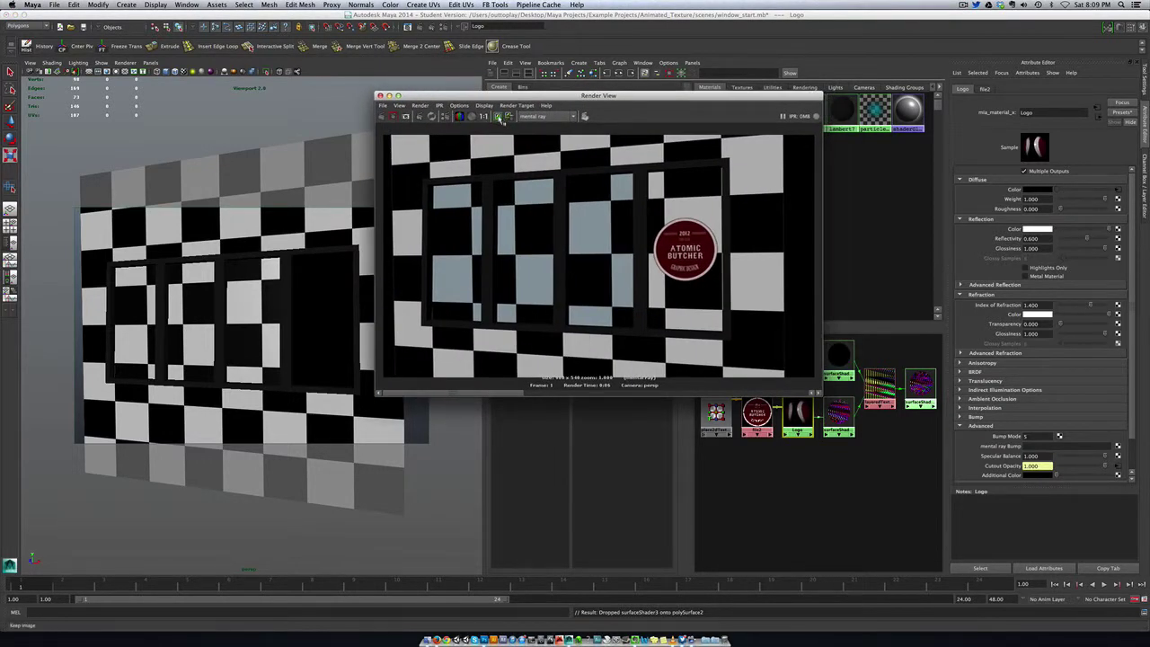
click(500, 118)
click(382, 116)
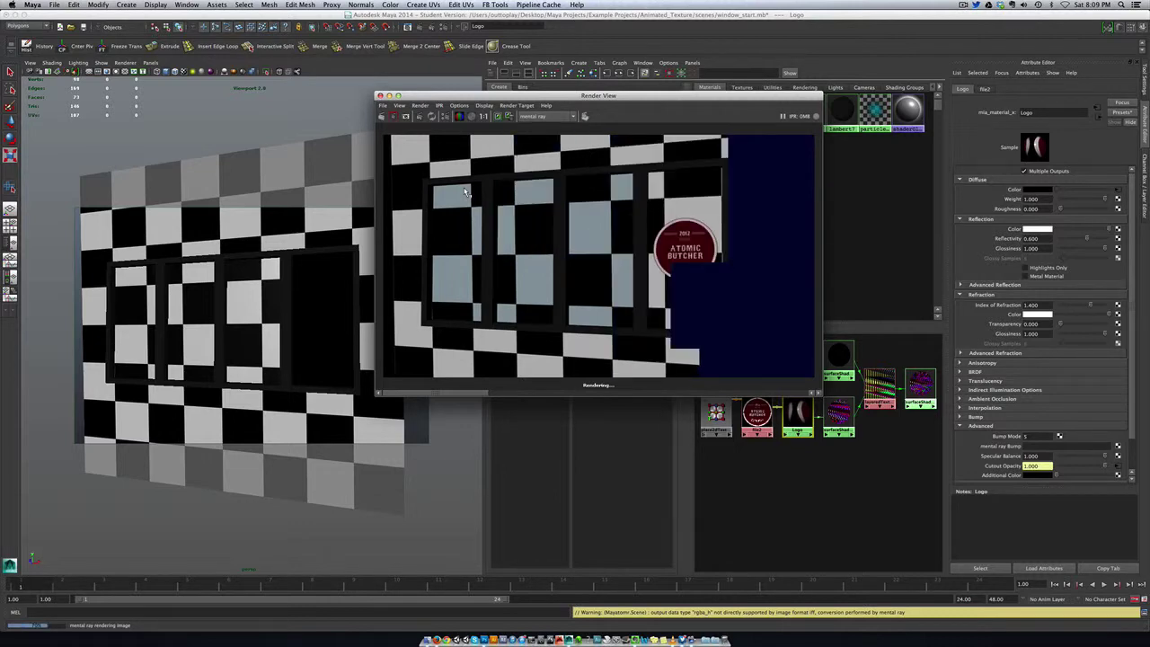
click(964, 5)
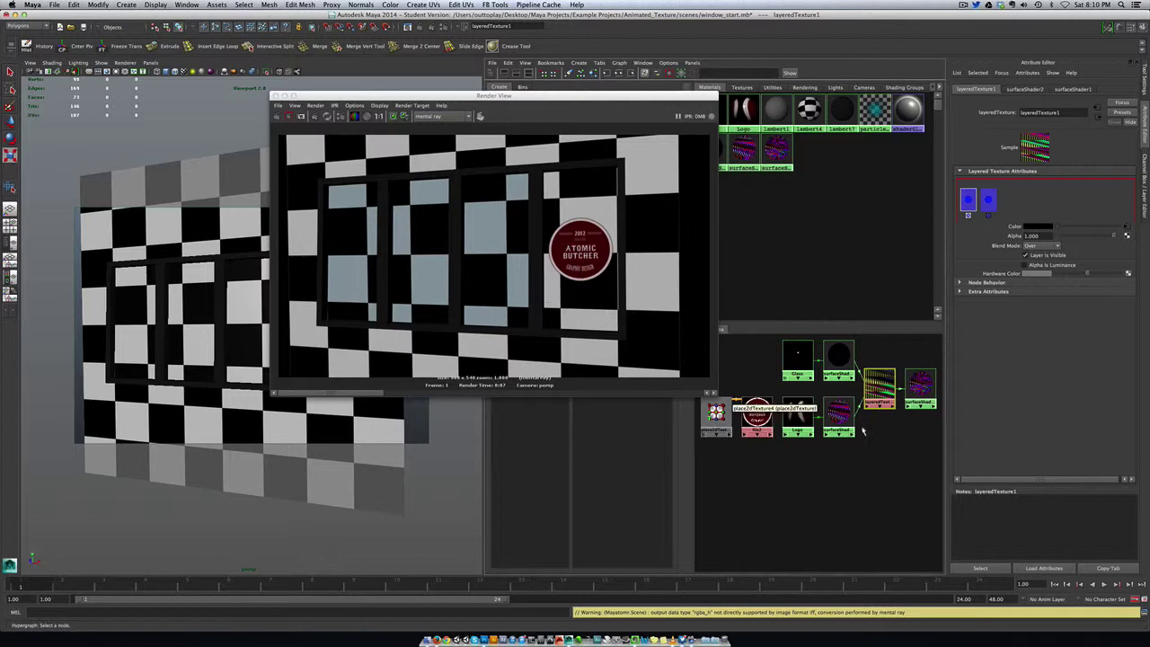
- Connect file2's alpha to layeredTexture1's layer Alpha, keep the image, and re-render
key(w)
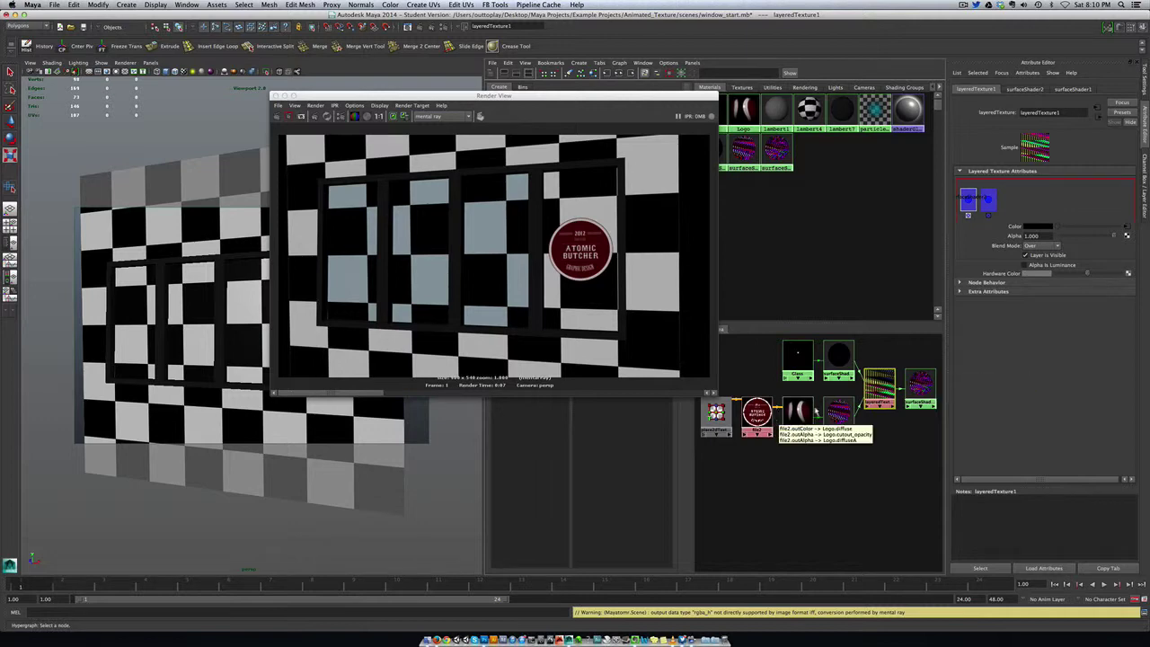
middle_drag(756, 412, 986, 187)
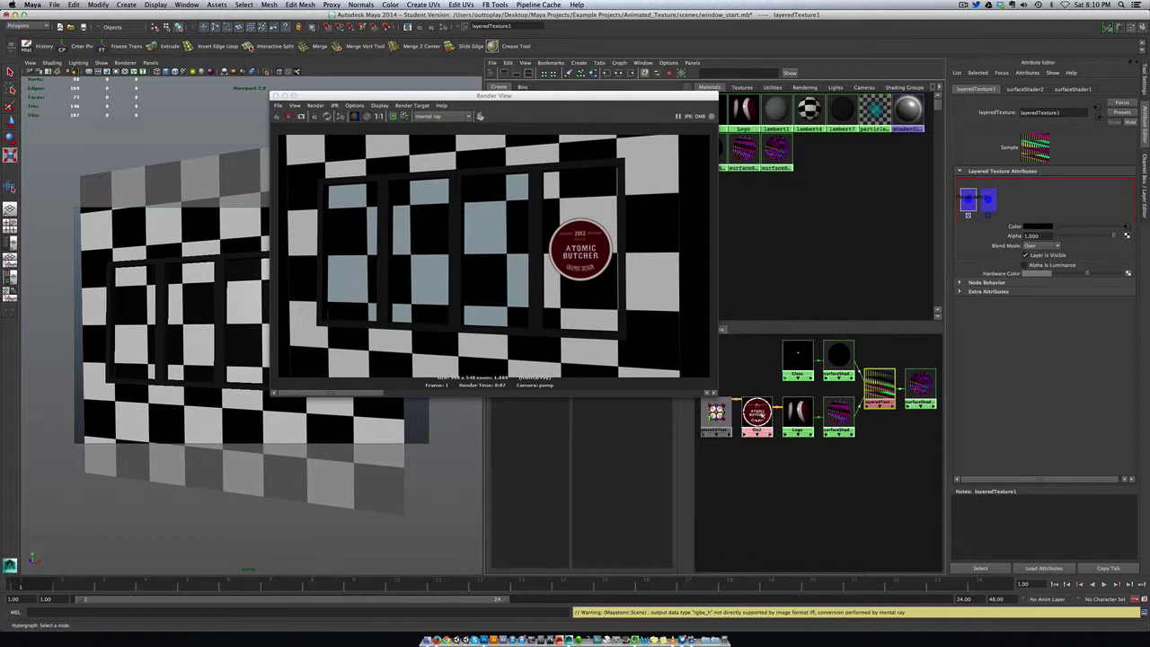
middle_drag(759, 415, 1022, 238)
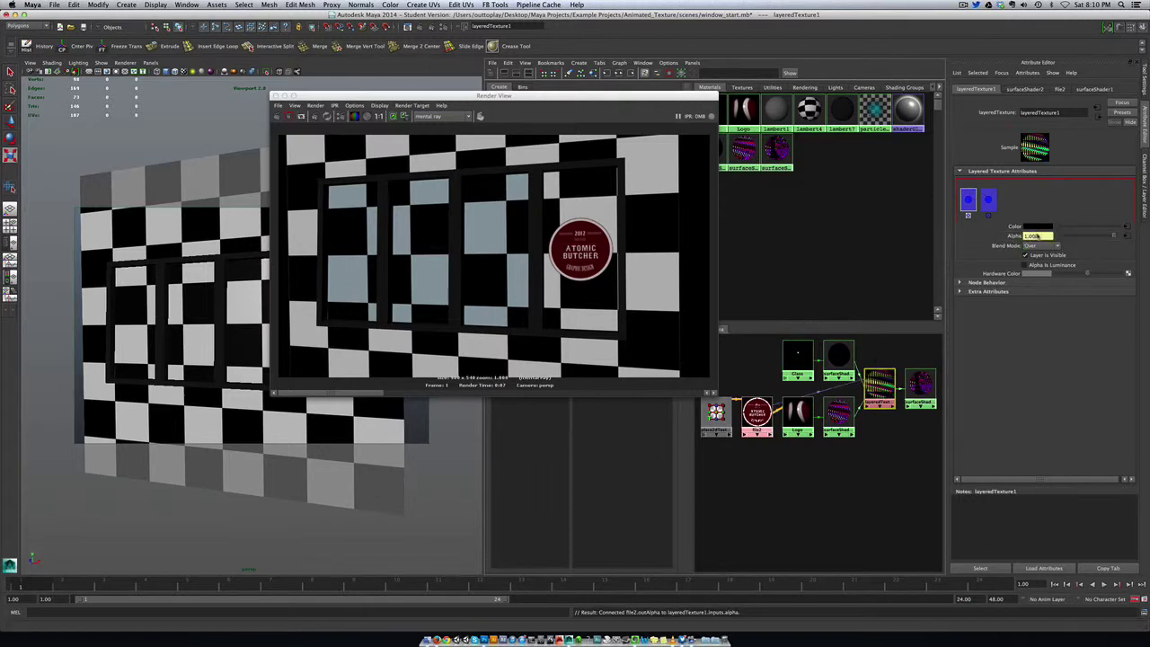
click(393, 117)
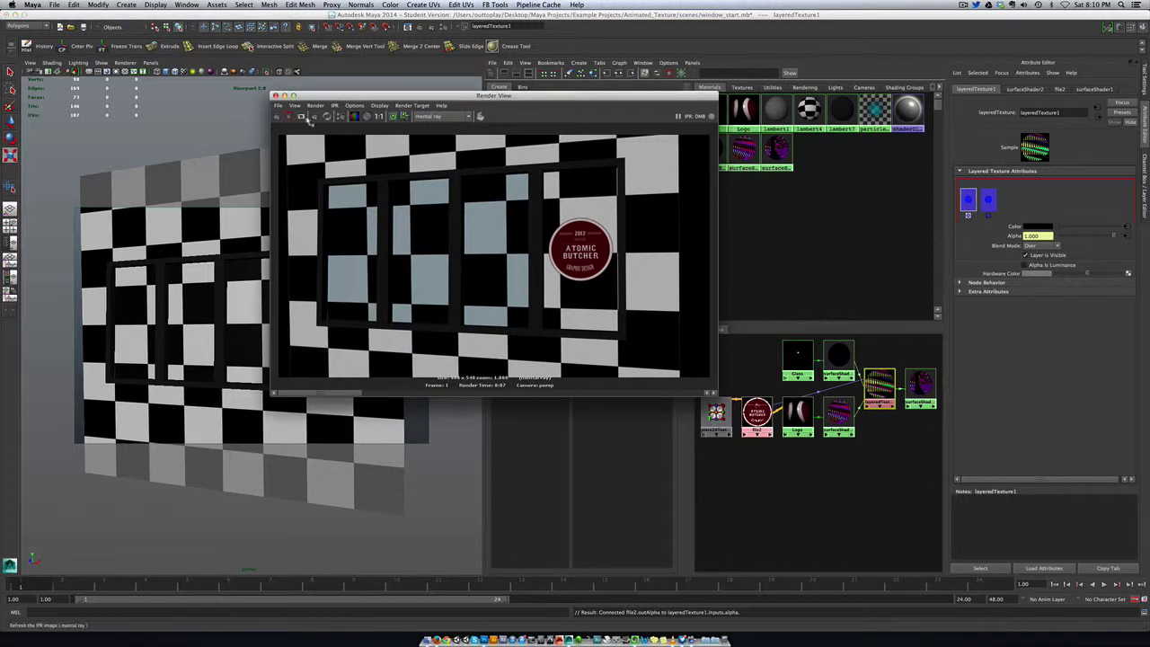
click(281, 117)
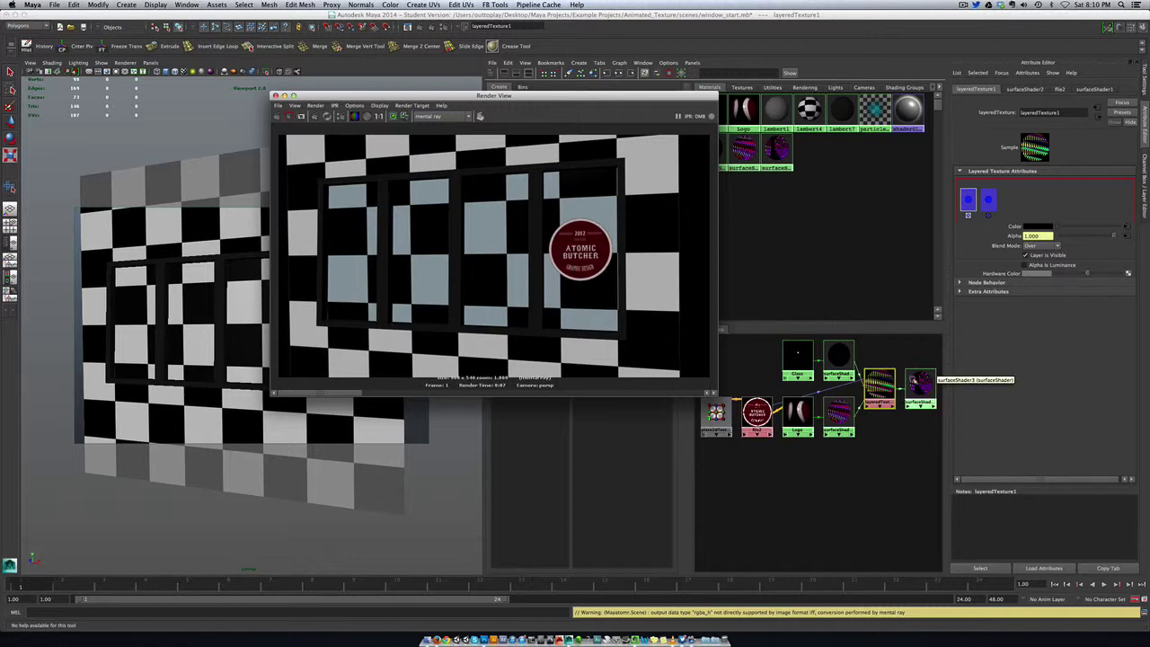
- Re-lay out the surfaceShader3 network, then arrange the Glass, shader and layered texture nodes
right_click(918, 382)
click(890, 406)
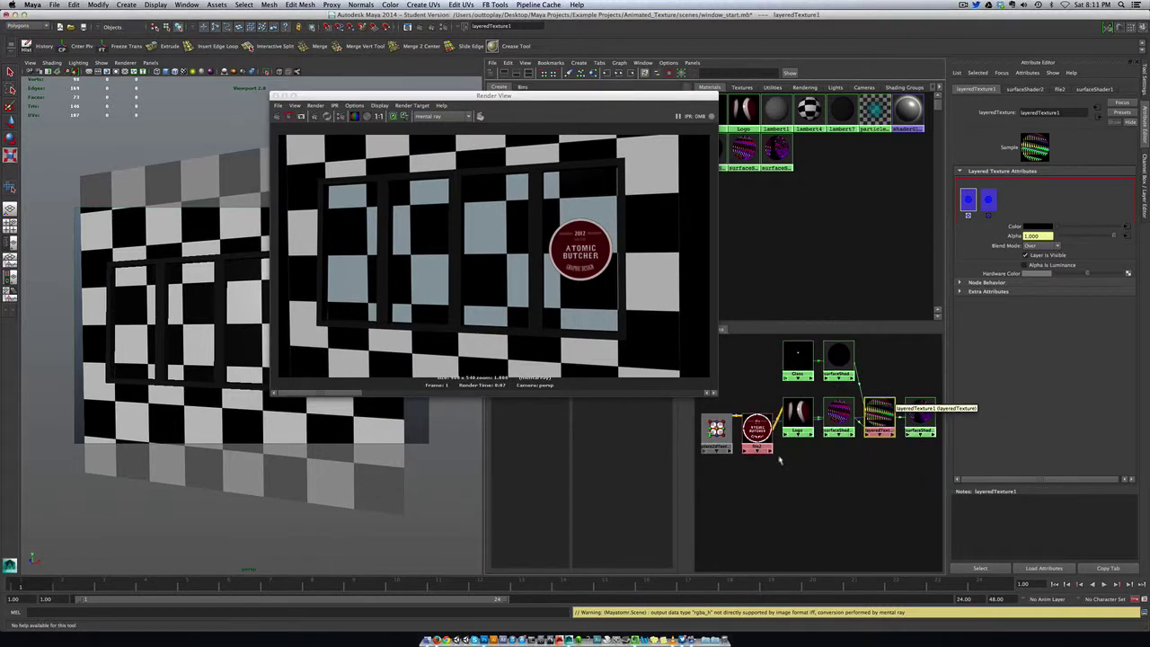
drag(594, 101, 554, 102)
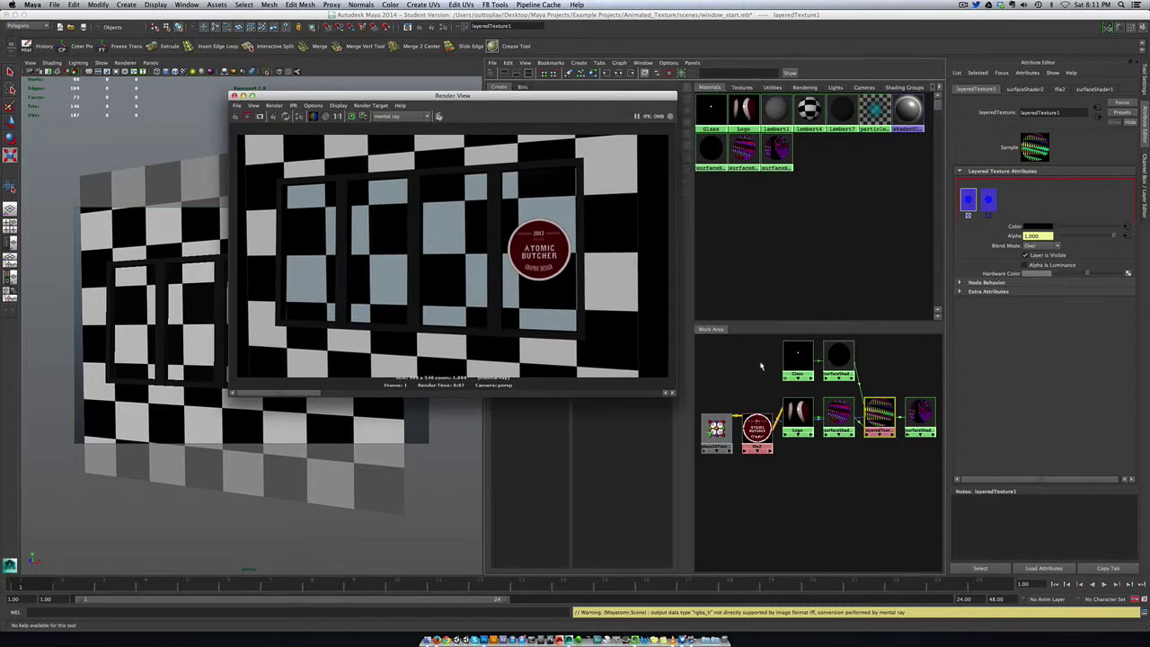
click(843, 358)
drag(845, 358, 770, 360)
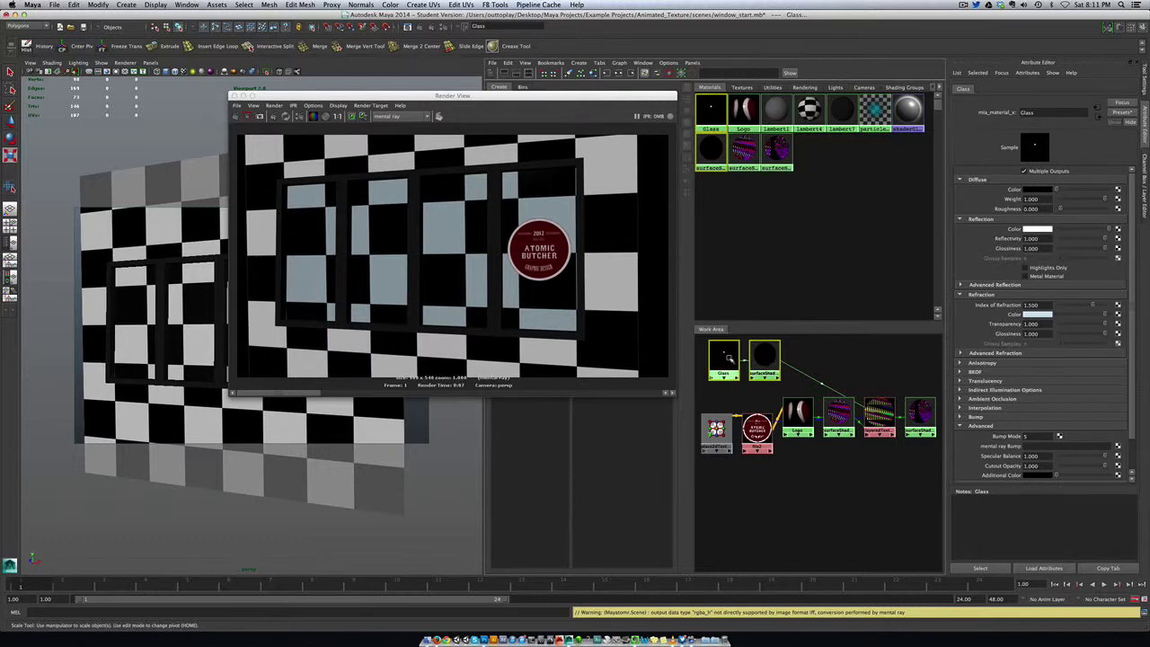
drag(732, 360, 749, 359)
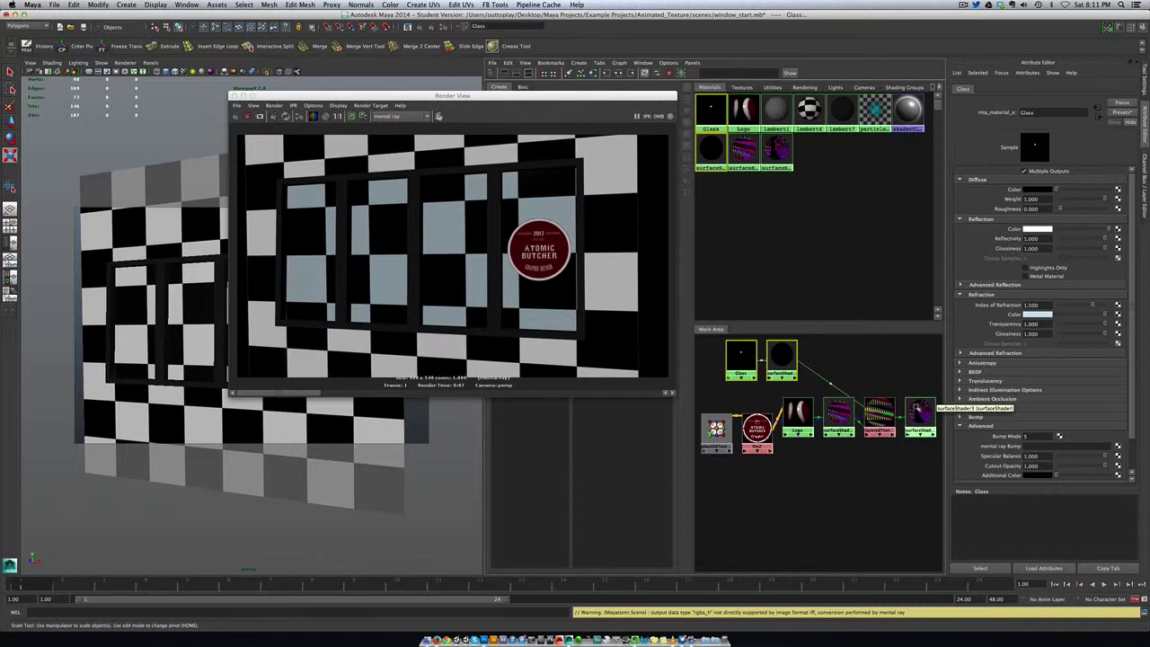
drag(885, 410, 881, 365)
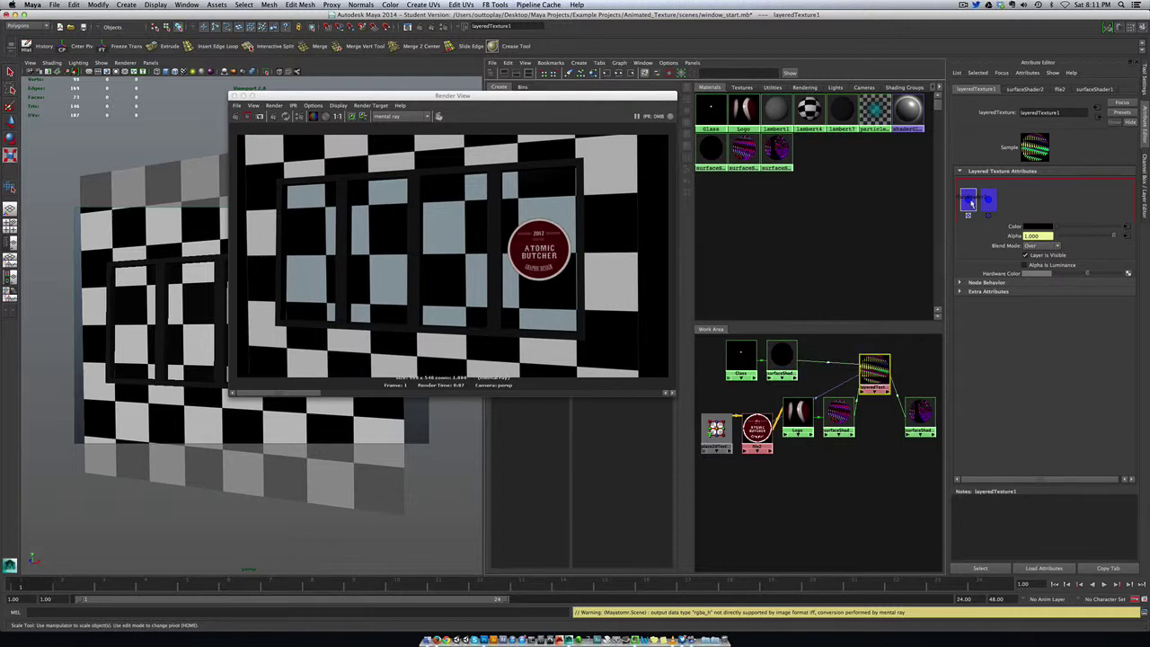
- Move the Logo and file2 nodes down and review their attributes
click(797, 420)
drag(797, 421, 798, 475)
drag(757, 431, 716, 440)
click(753, 462)
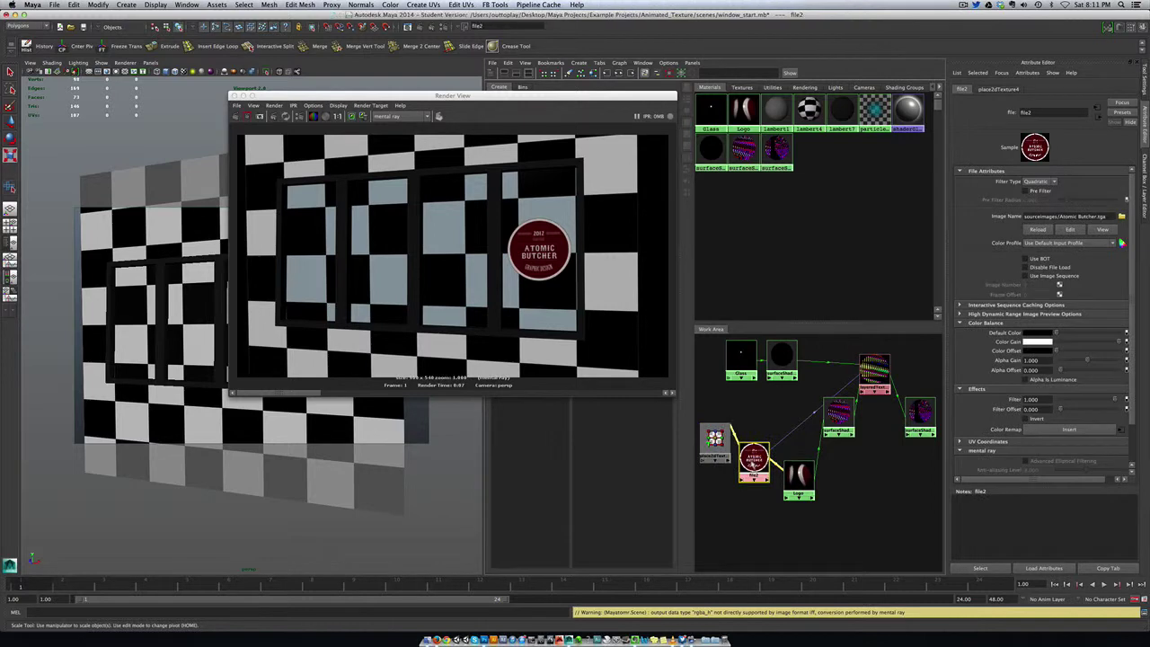
scroll(999, 289, down, 2)
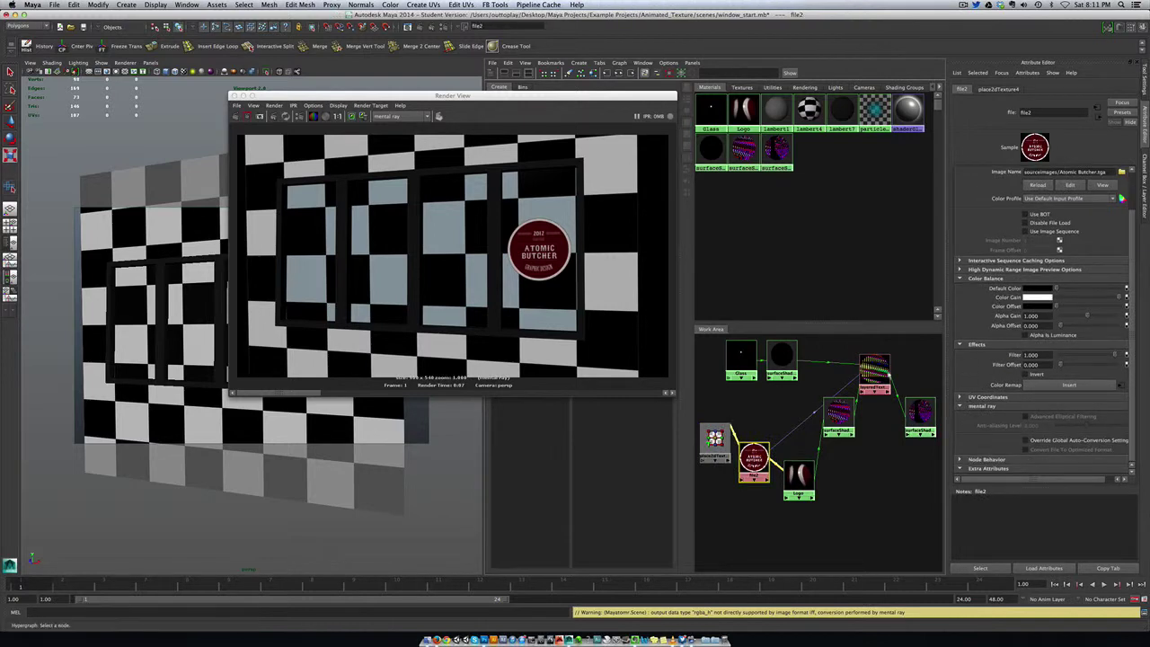
click(796, 469)
scroll(974, 396, down, 2)
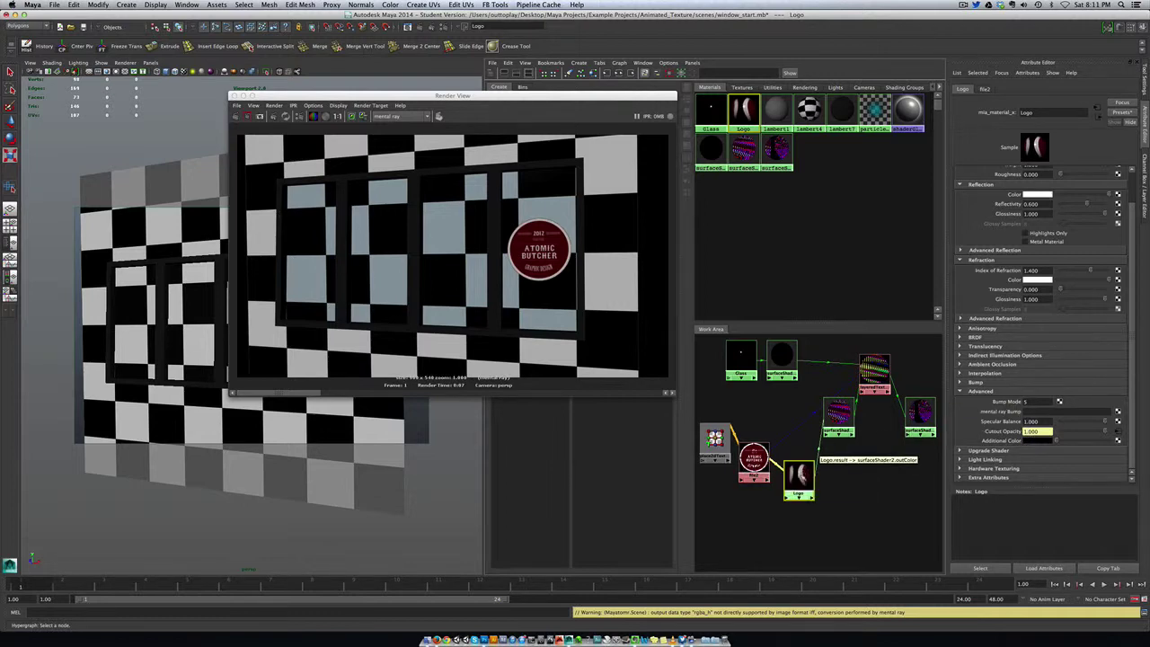
- Lower surfaceShader2, inspect layeredTexture1's layers, and place surfaceShader3 beside layeredTexture1
drag(803, 474, 802, 467)
drag(835, 430, 837, 455)
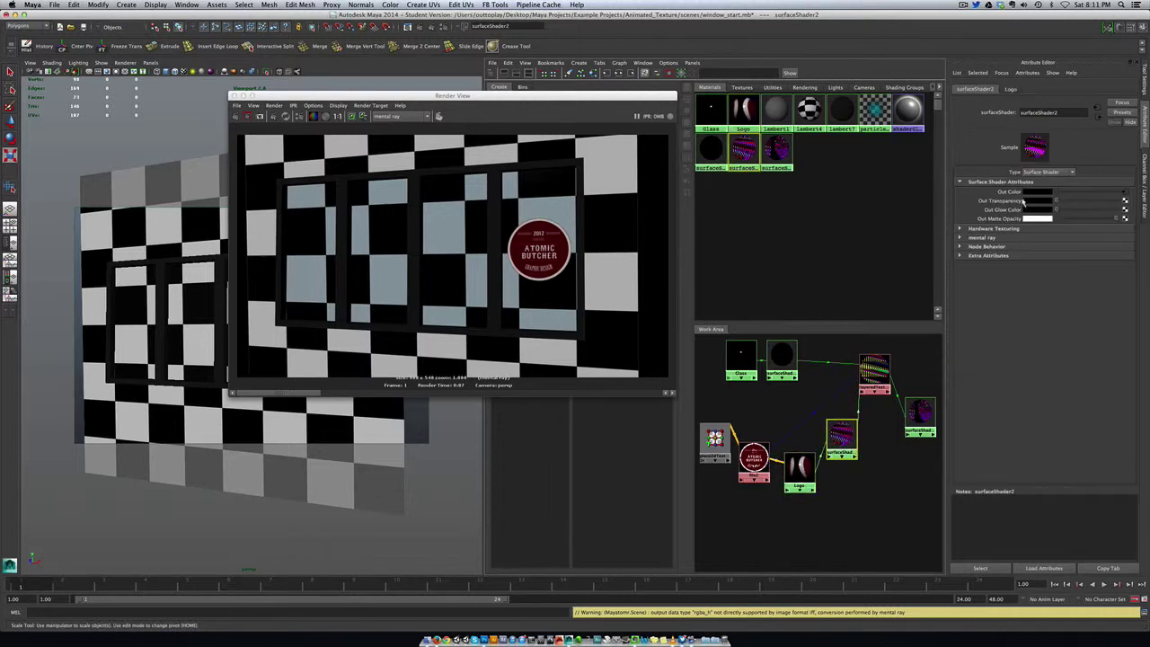
click(876, 373)
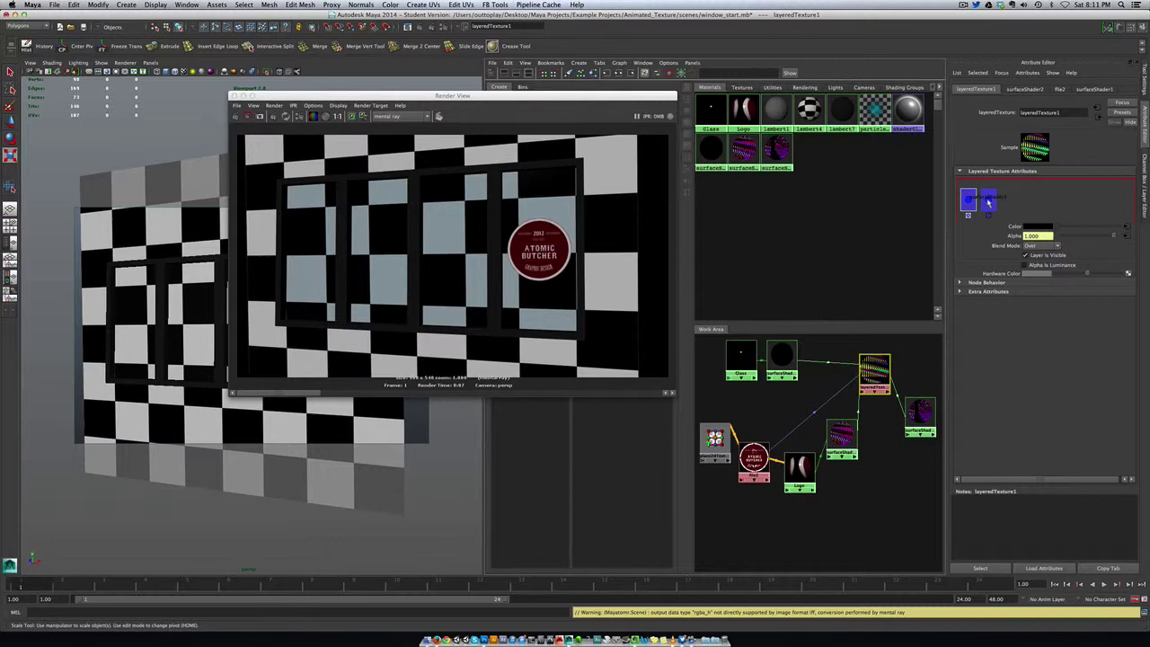
drag(875, 375, 872, 378)
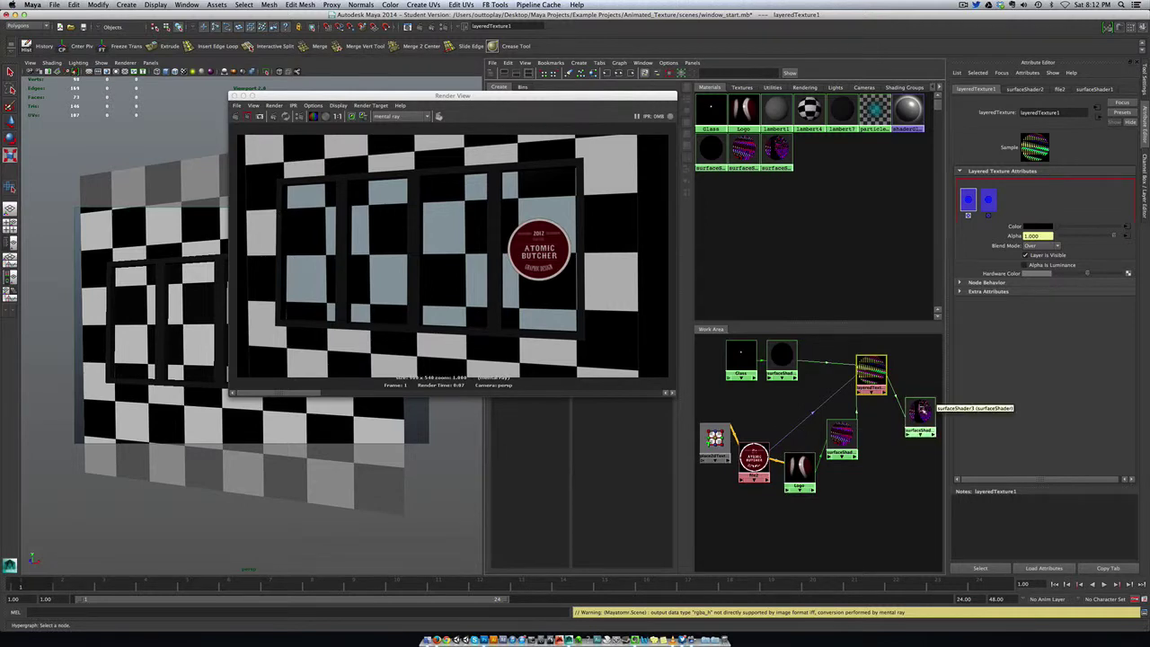
drag(917, 409, 921, 379)
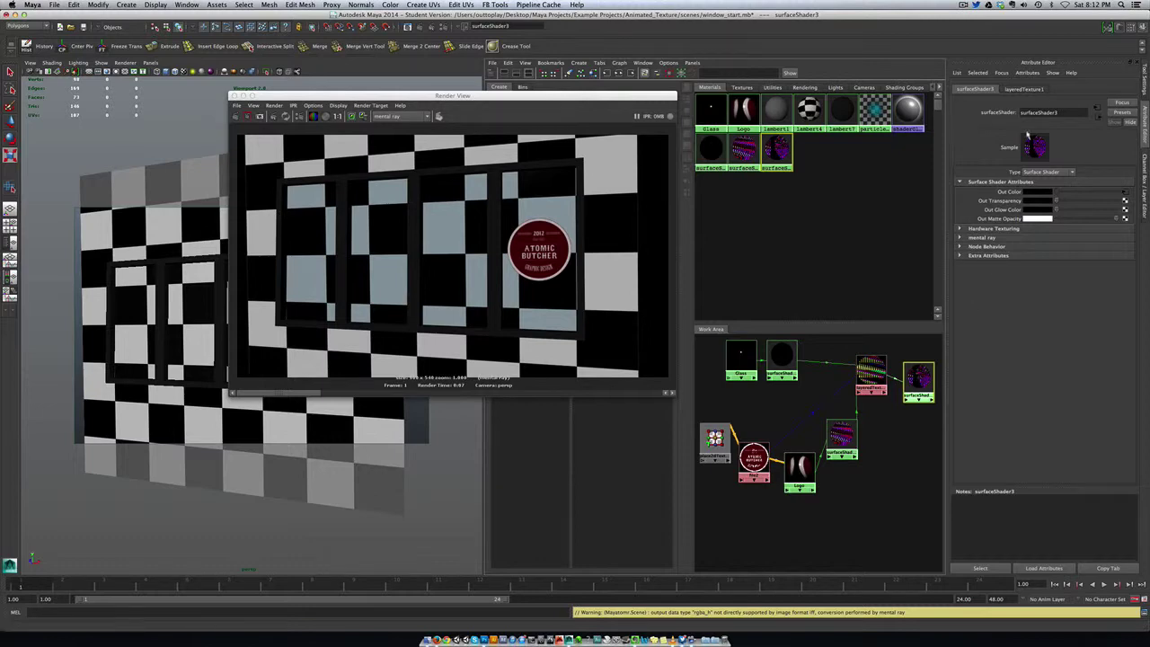
- Rename surfaceShader3 to Glass_with_Logo
click(1051, 112)
double_click(1052, 112)
text(Glass_with_Logo)
key(Return)
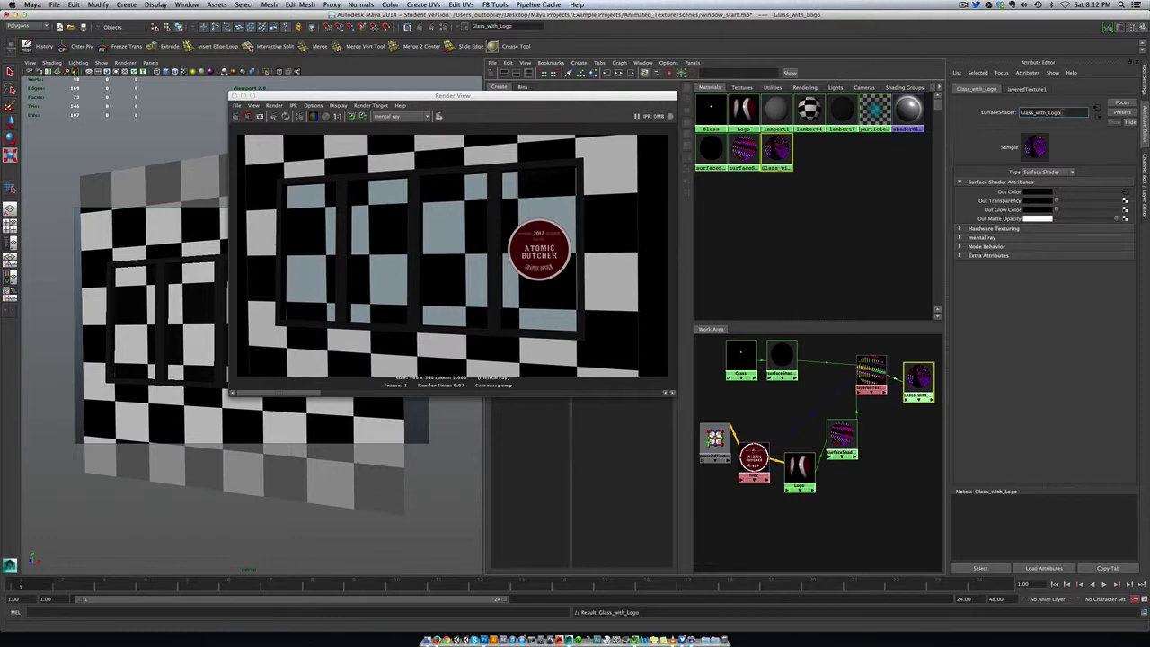
- Compare the Glass_with_Logo and layeredTexture1 attributes, then select layeredTexture1 to review its layers
click(1016, 89)
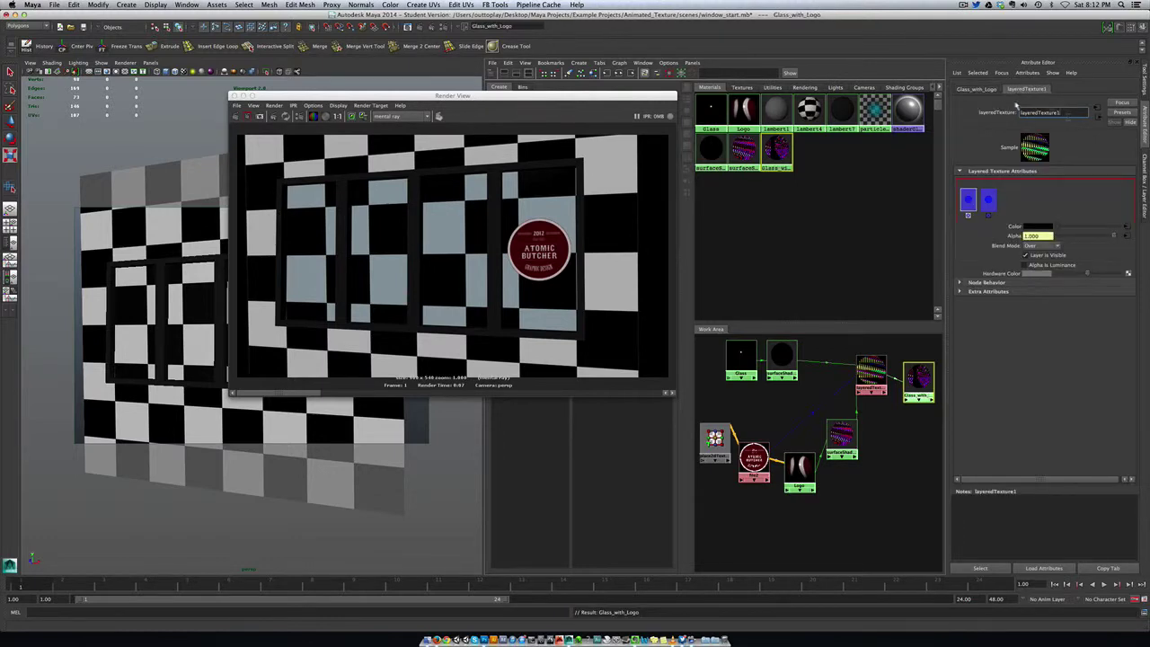
click(977, 89)
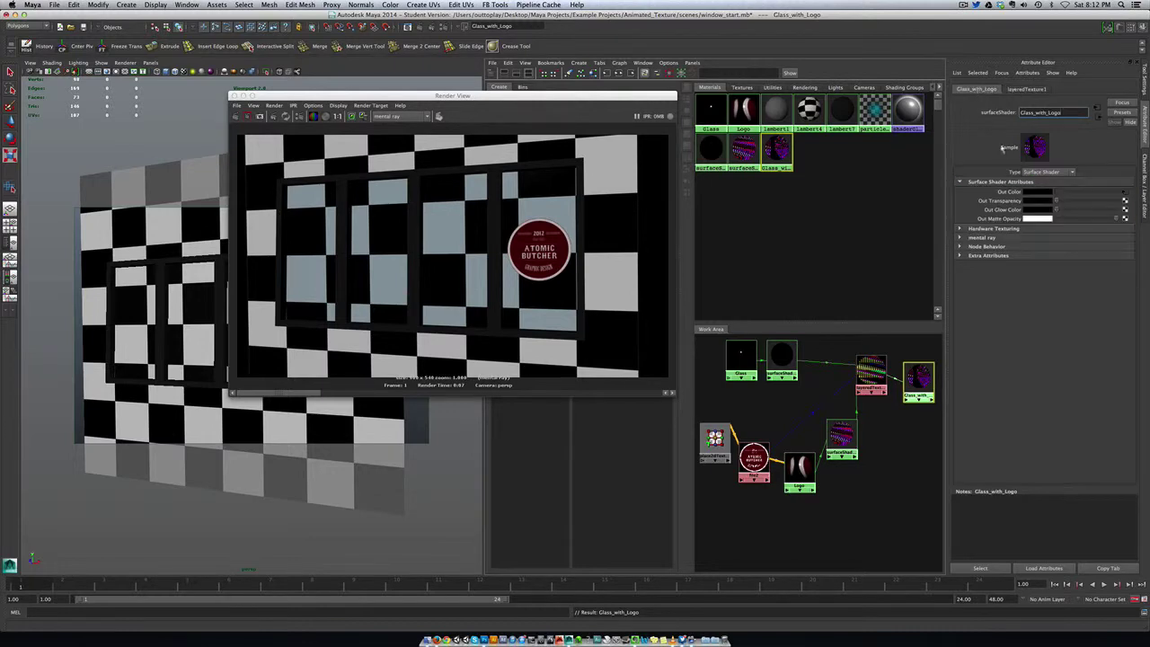
click(1026, 90)
click(984, 90)
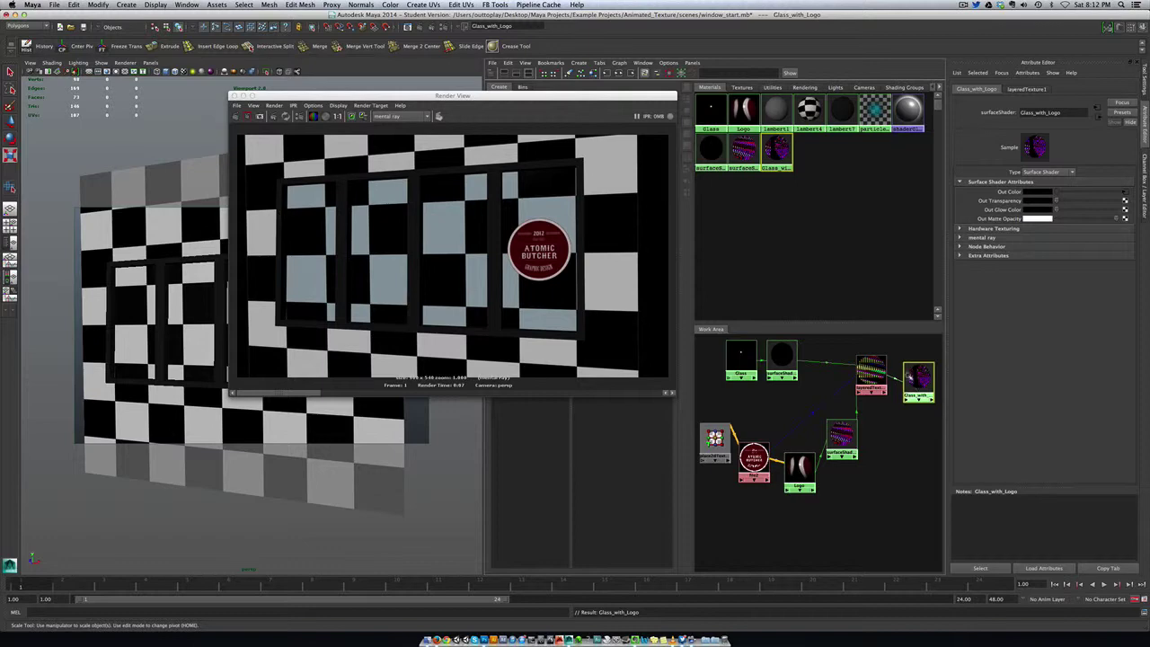
click(870, 373)
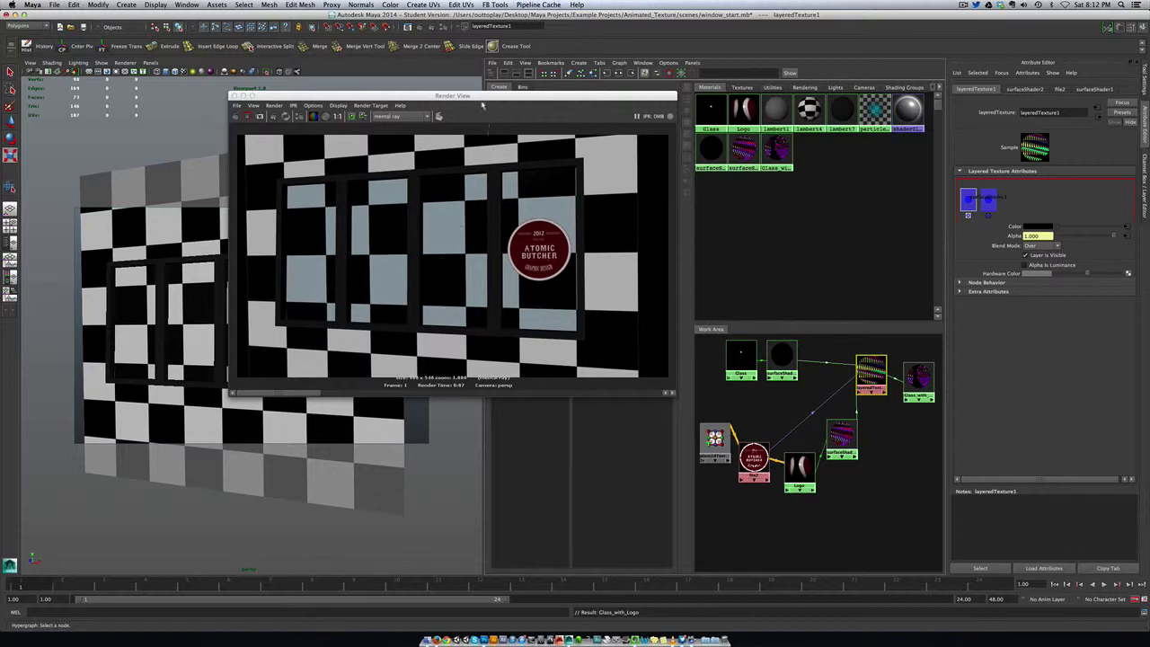
- Select the right window pane mesh and open the UV Texture Editor
drag(481, 99, 692, 93)
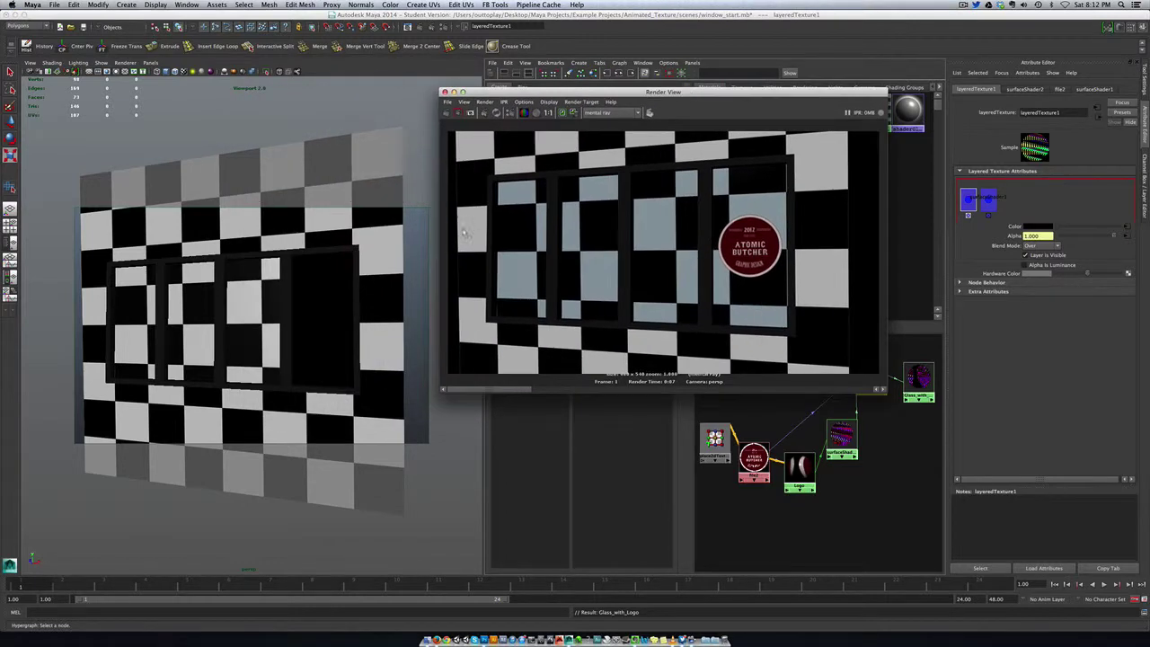
click(299, 321)
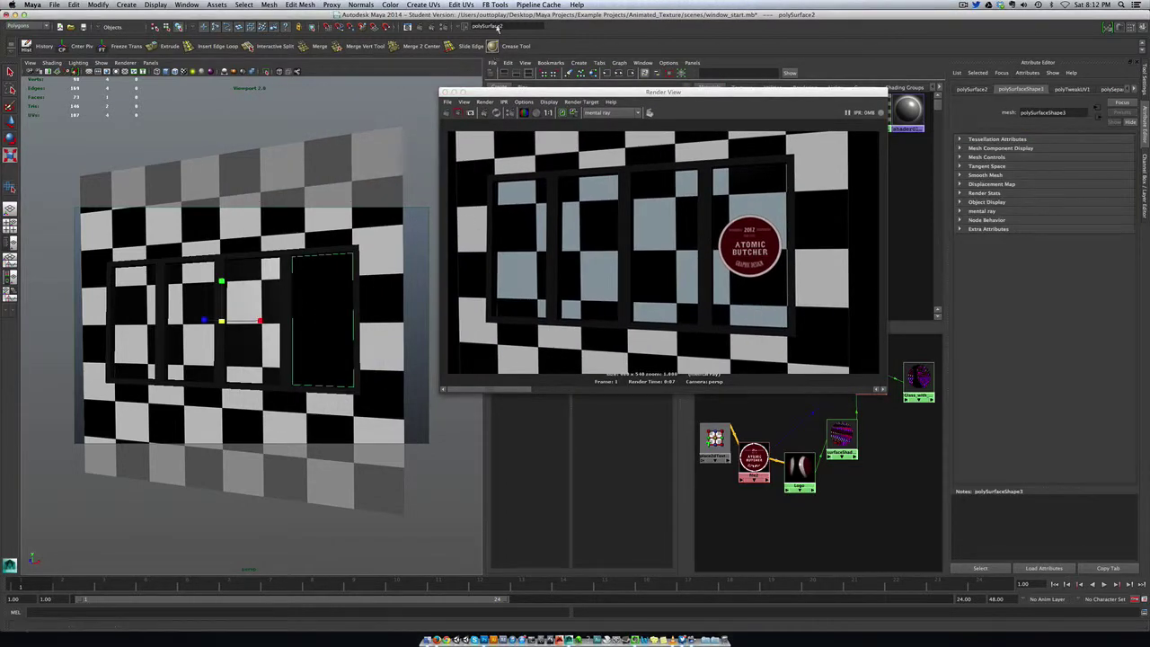
click(457, 6)
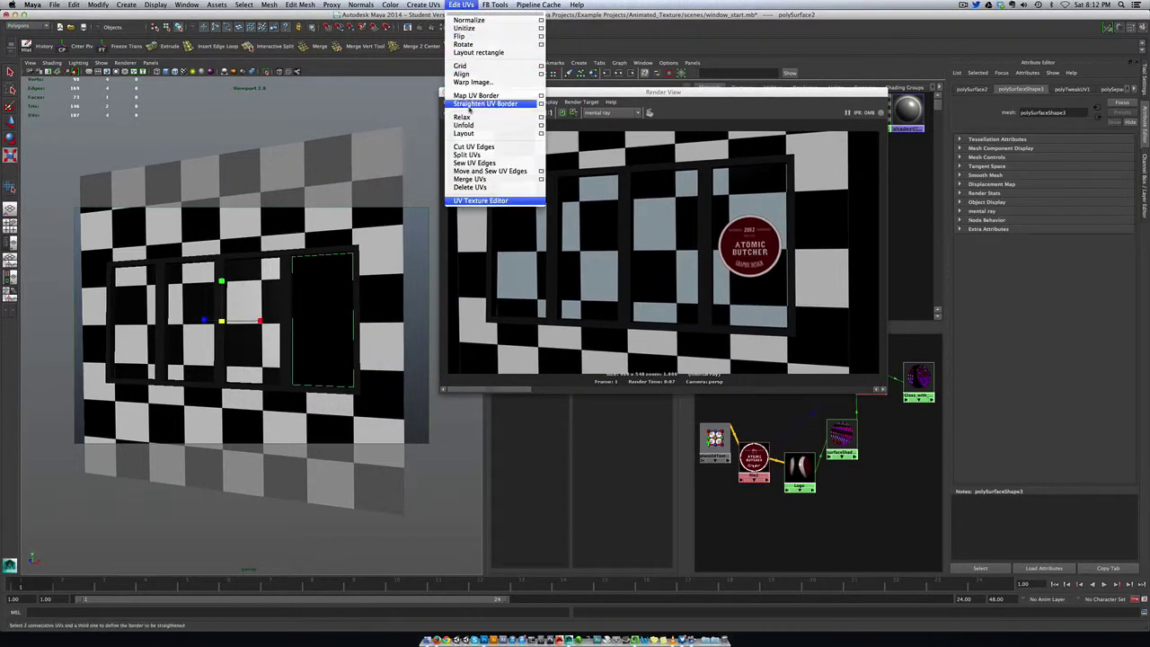
click(481, 201)
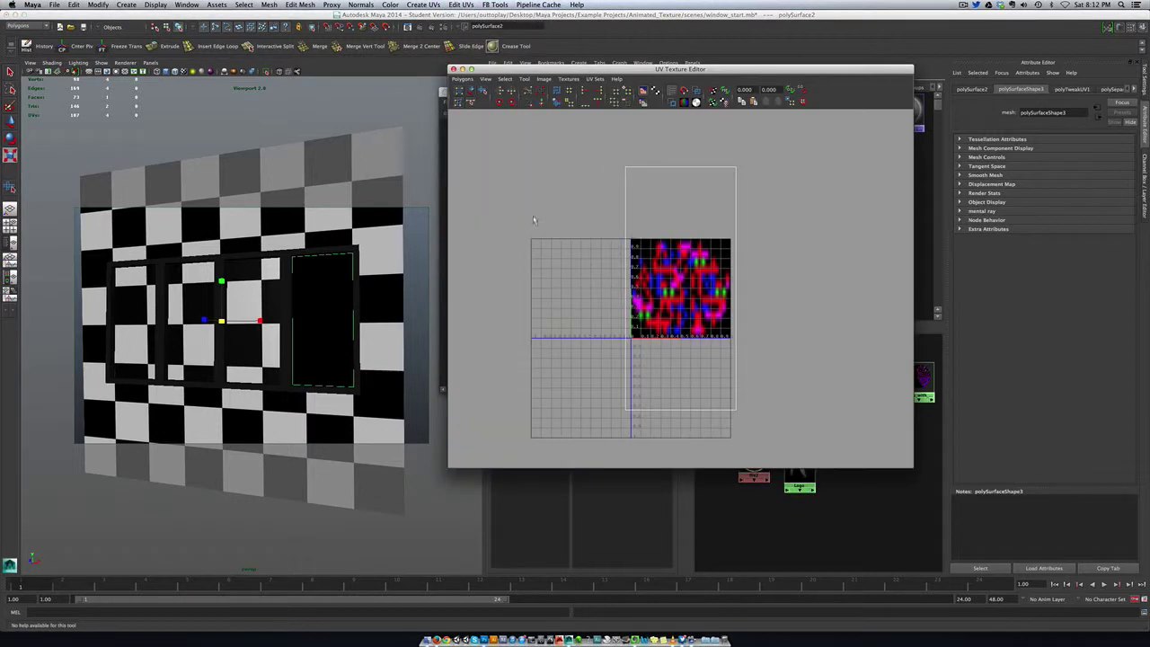
scroll(676, 309, up, 3)
scroll(676, 308, down, 3)
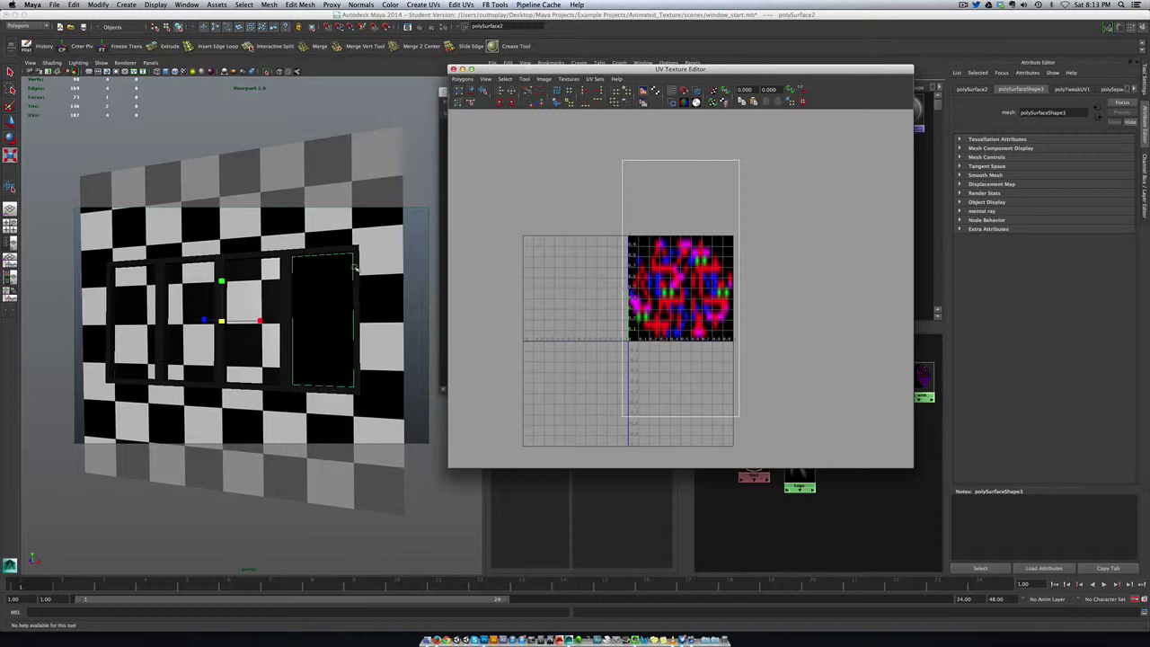
- Check the logo texture's file and placement settings, then reselect the pane to load its UVs
drag(886, 70, 706, 99)
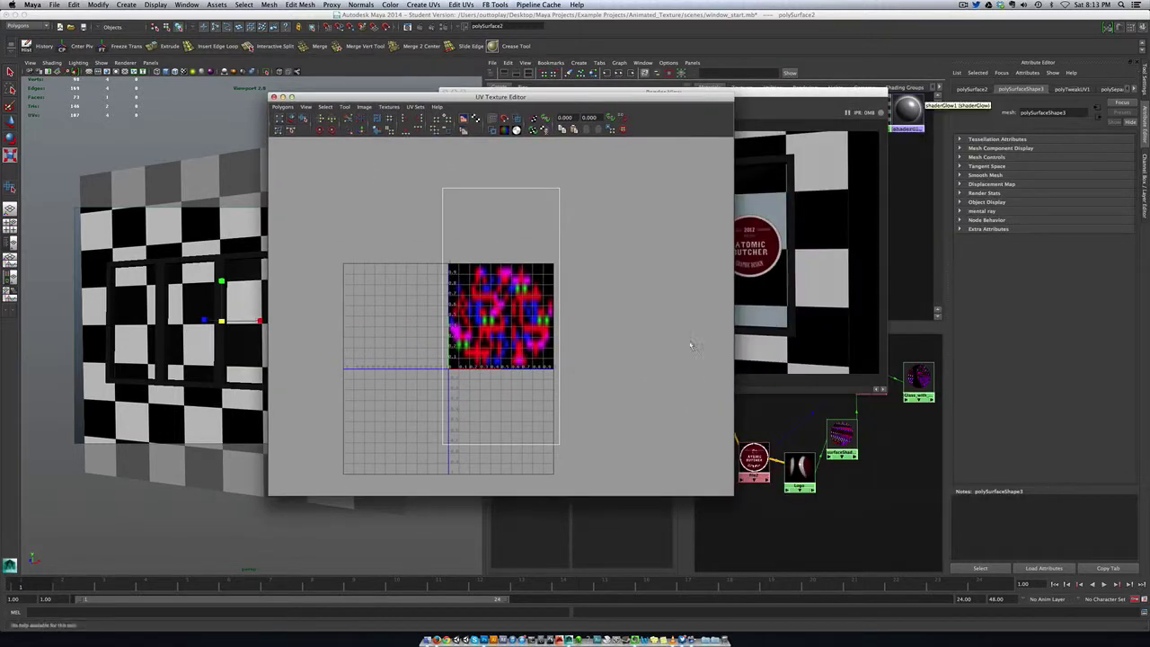
click(755, 459)
click(755, 459)
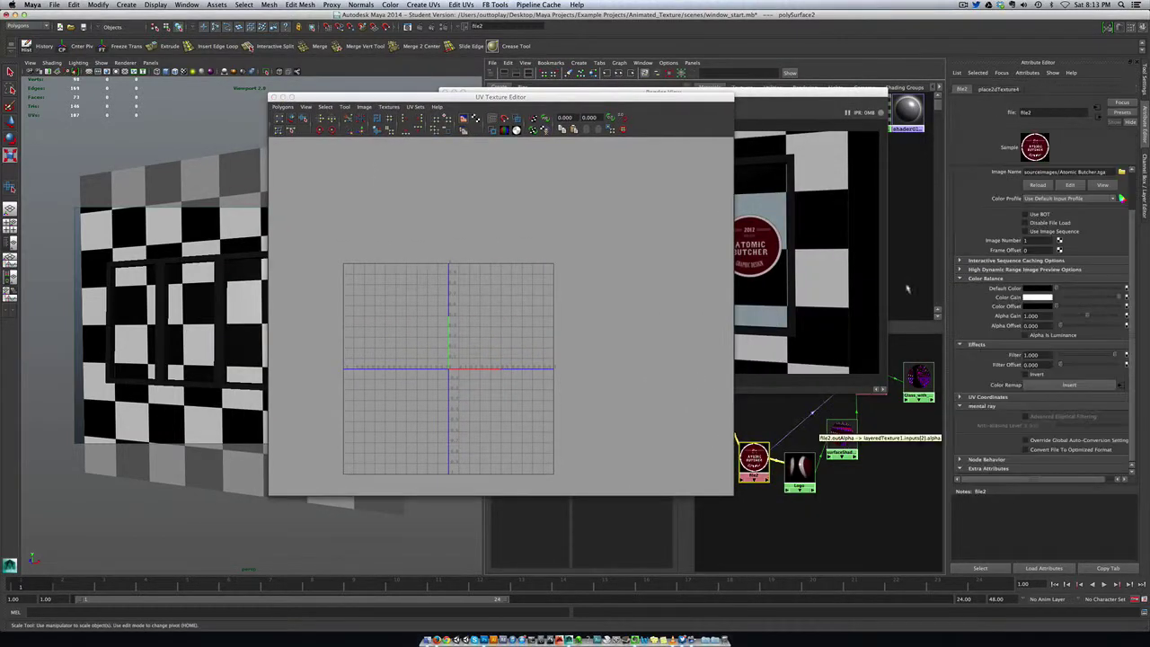
click(989, 92)
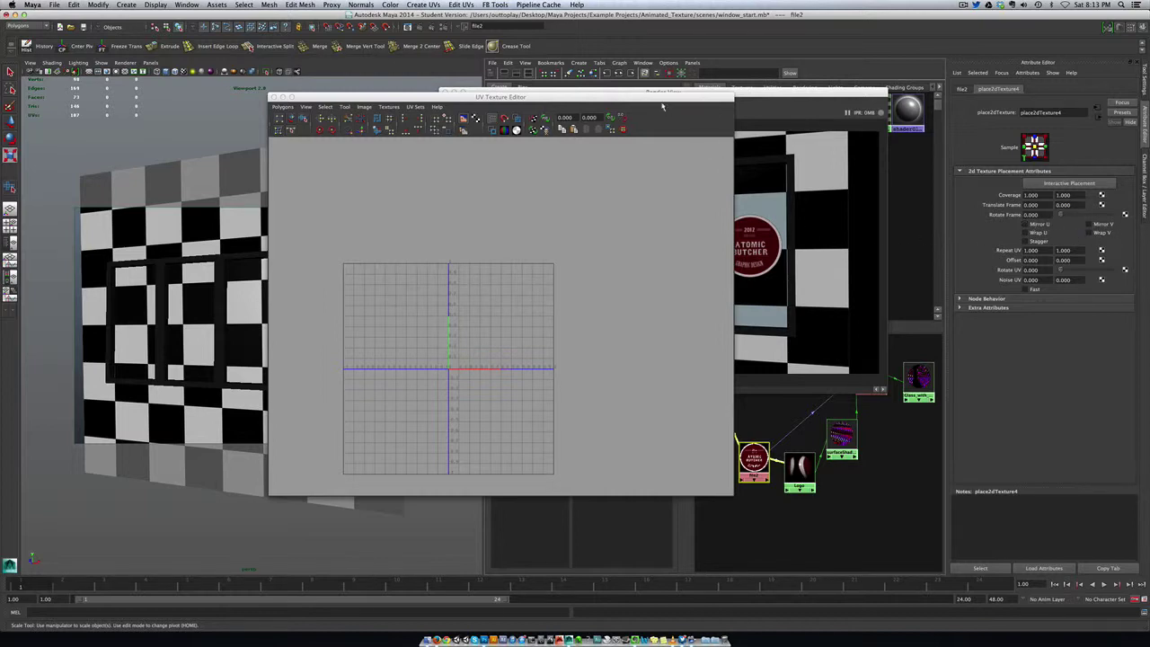
drag(661, 106, 917, 131)
click(325, 288)
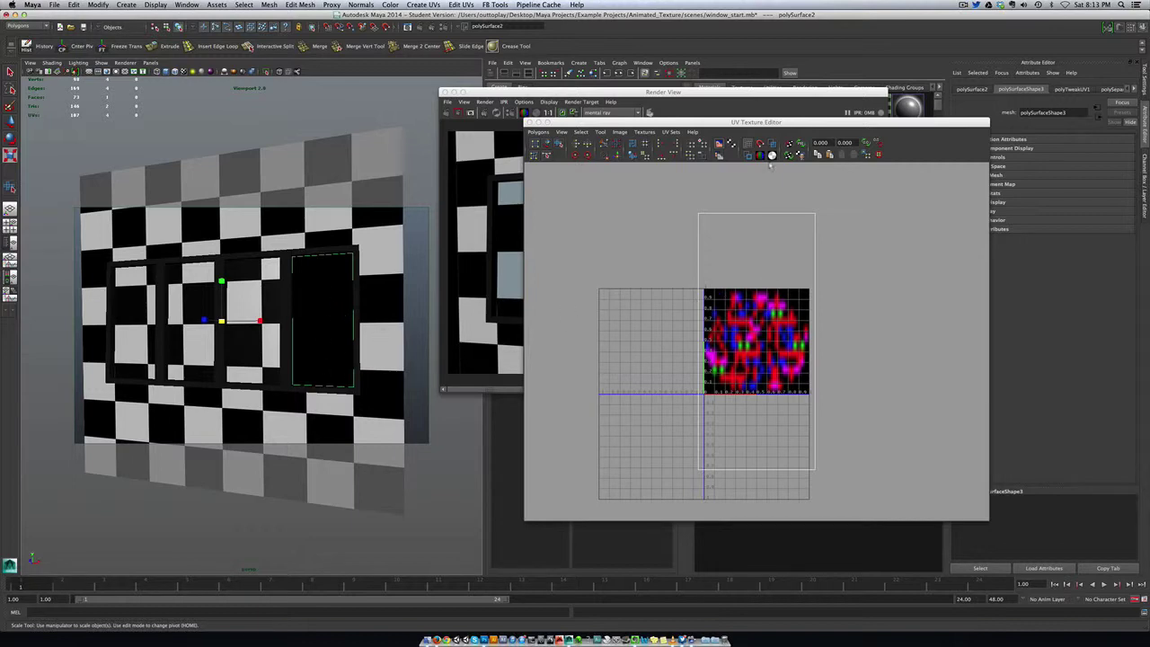
- Scale up the pane's UV shell uniformly and shift it slightly down in V
drag(748, 125, 399, 120)
right_drag(358, 222, 382, 221)
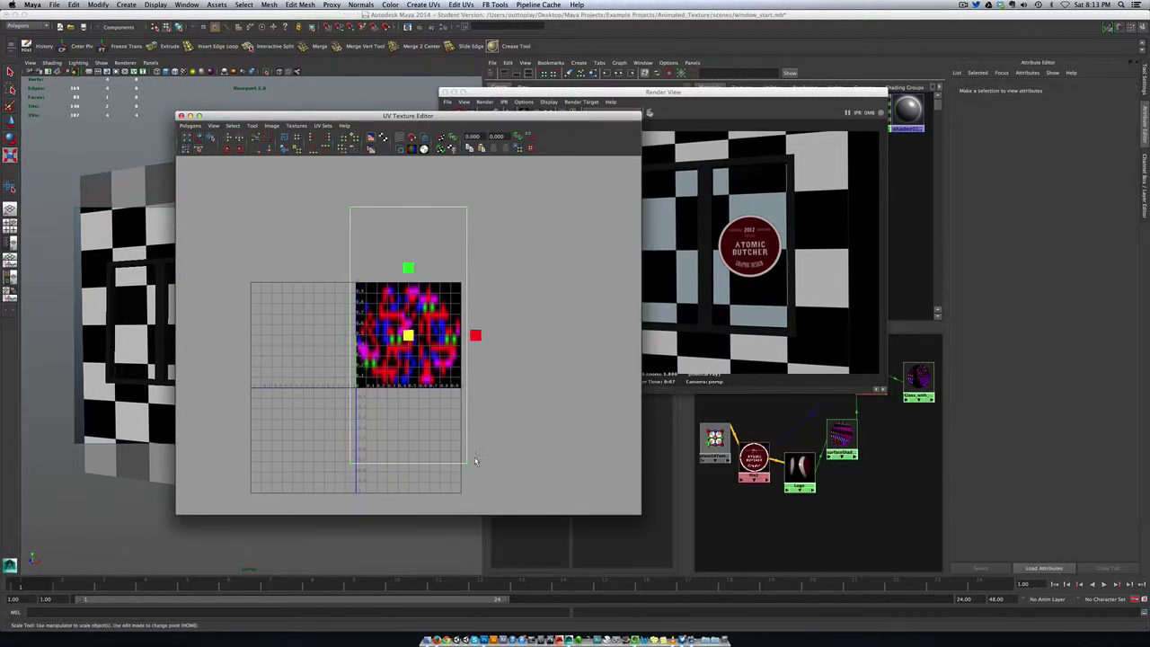
click(428, 357)
key(r)
mouse_move(409, 337)
mouse_down()
mouse_move(422, 337)
mouse_move(407, 342)
mouse_move(408, 355)
mouse_up()
key(w)
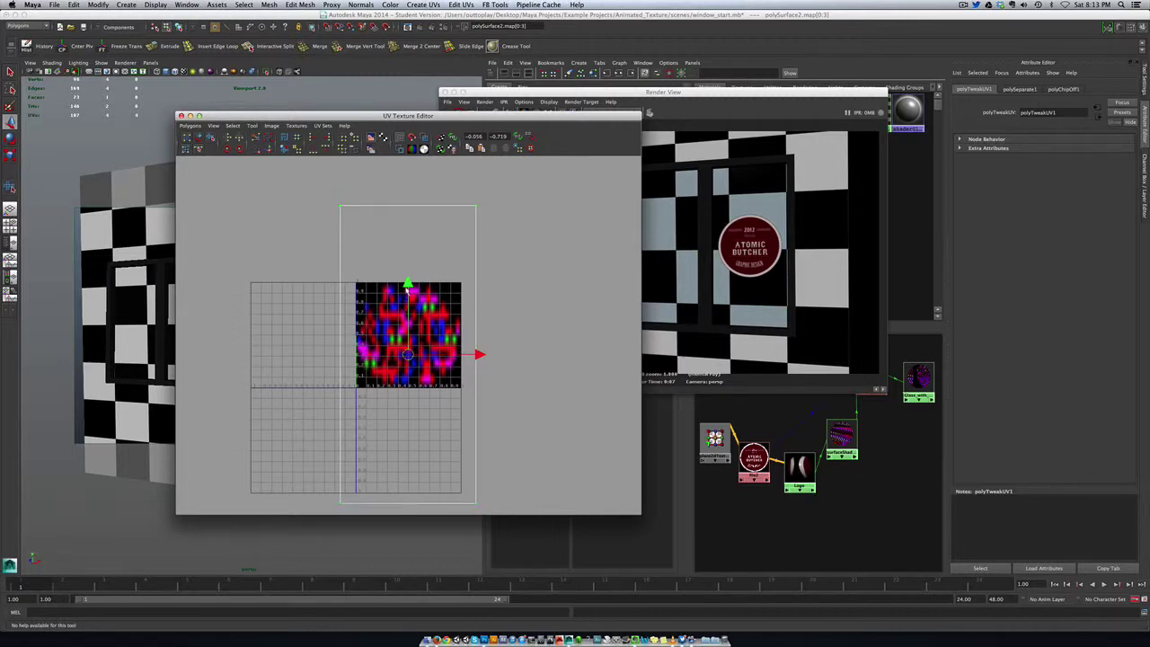
drag(409, 288, 409, 296)
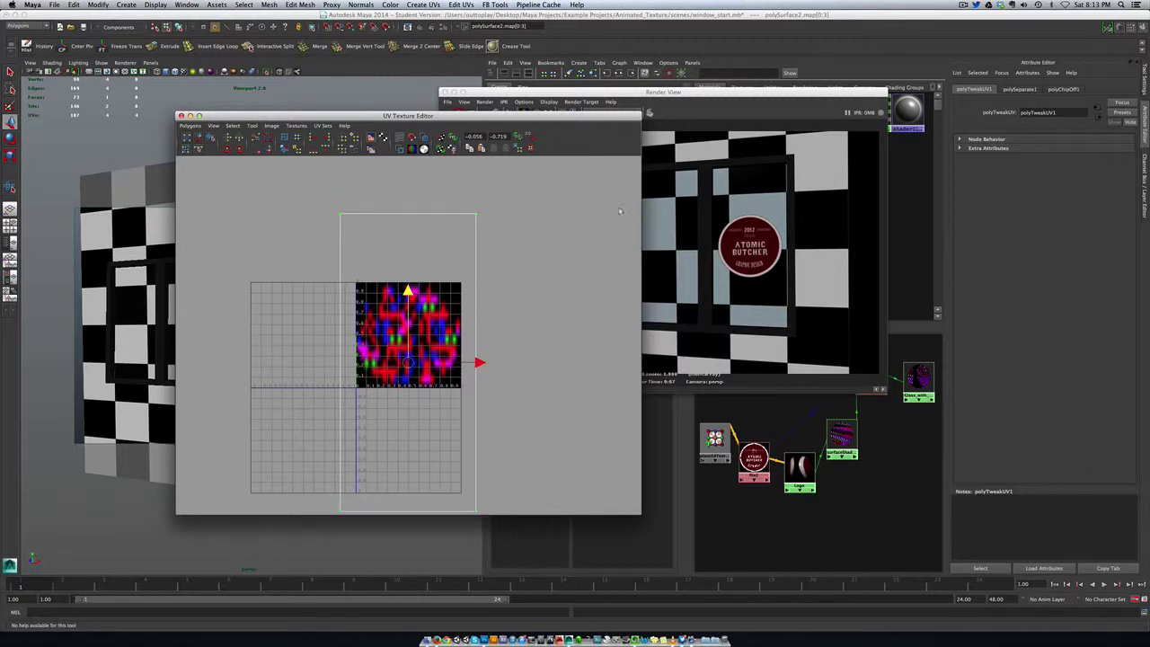
- Redo the previous mental ray render and compare it with the stored earlier render
click(657, 93)
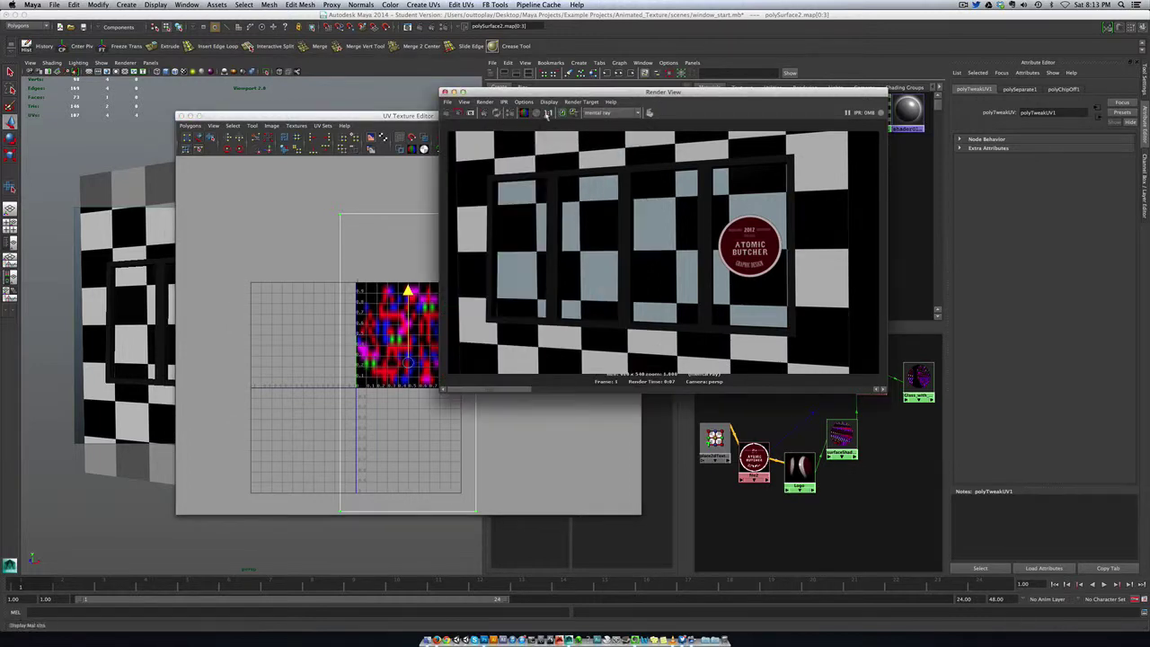
click(447, 113)
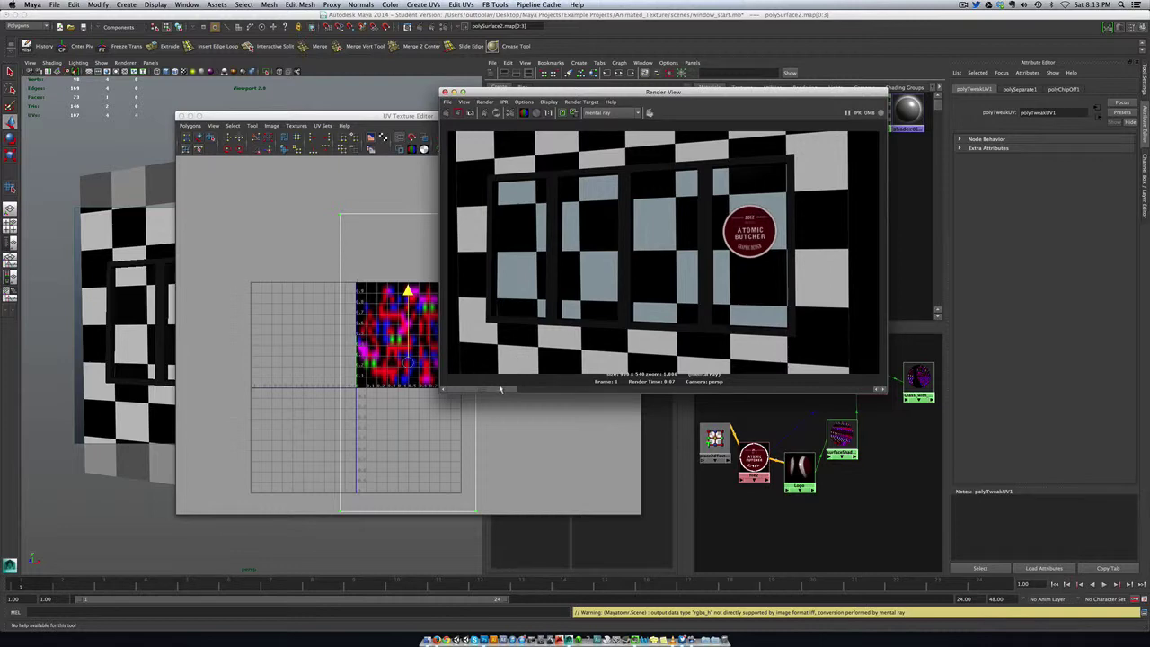
drag(533, 391, 505, 392)
click(963, 6)
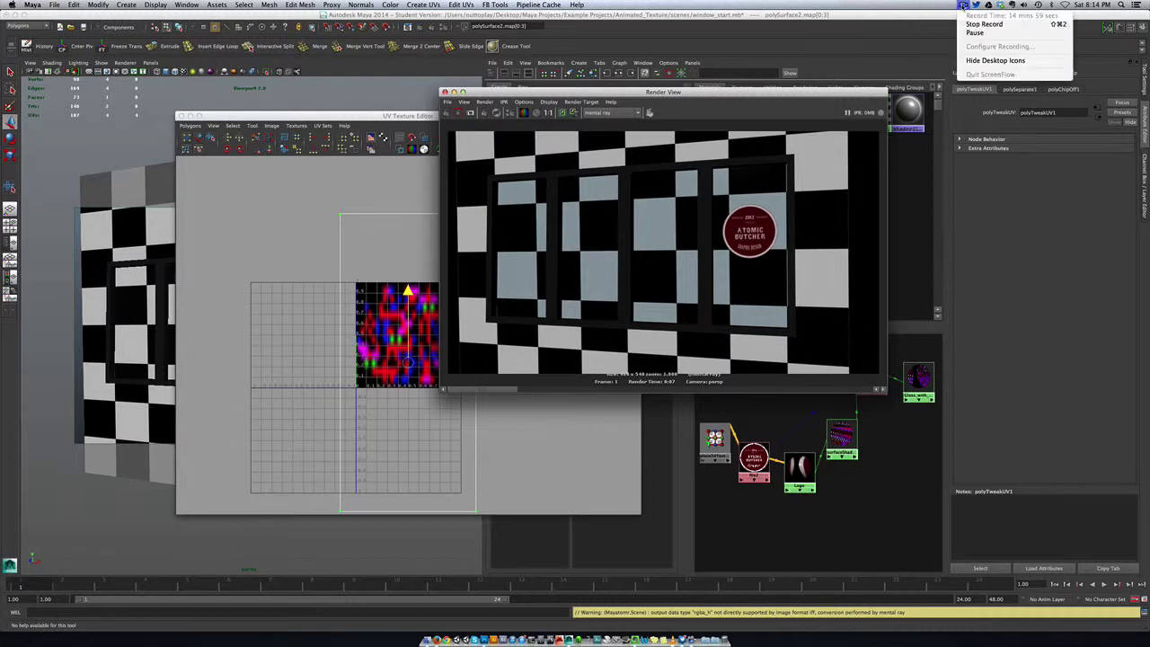